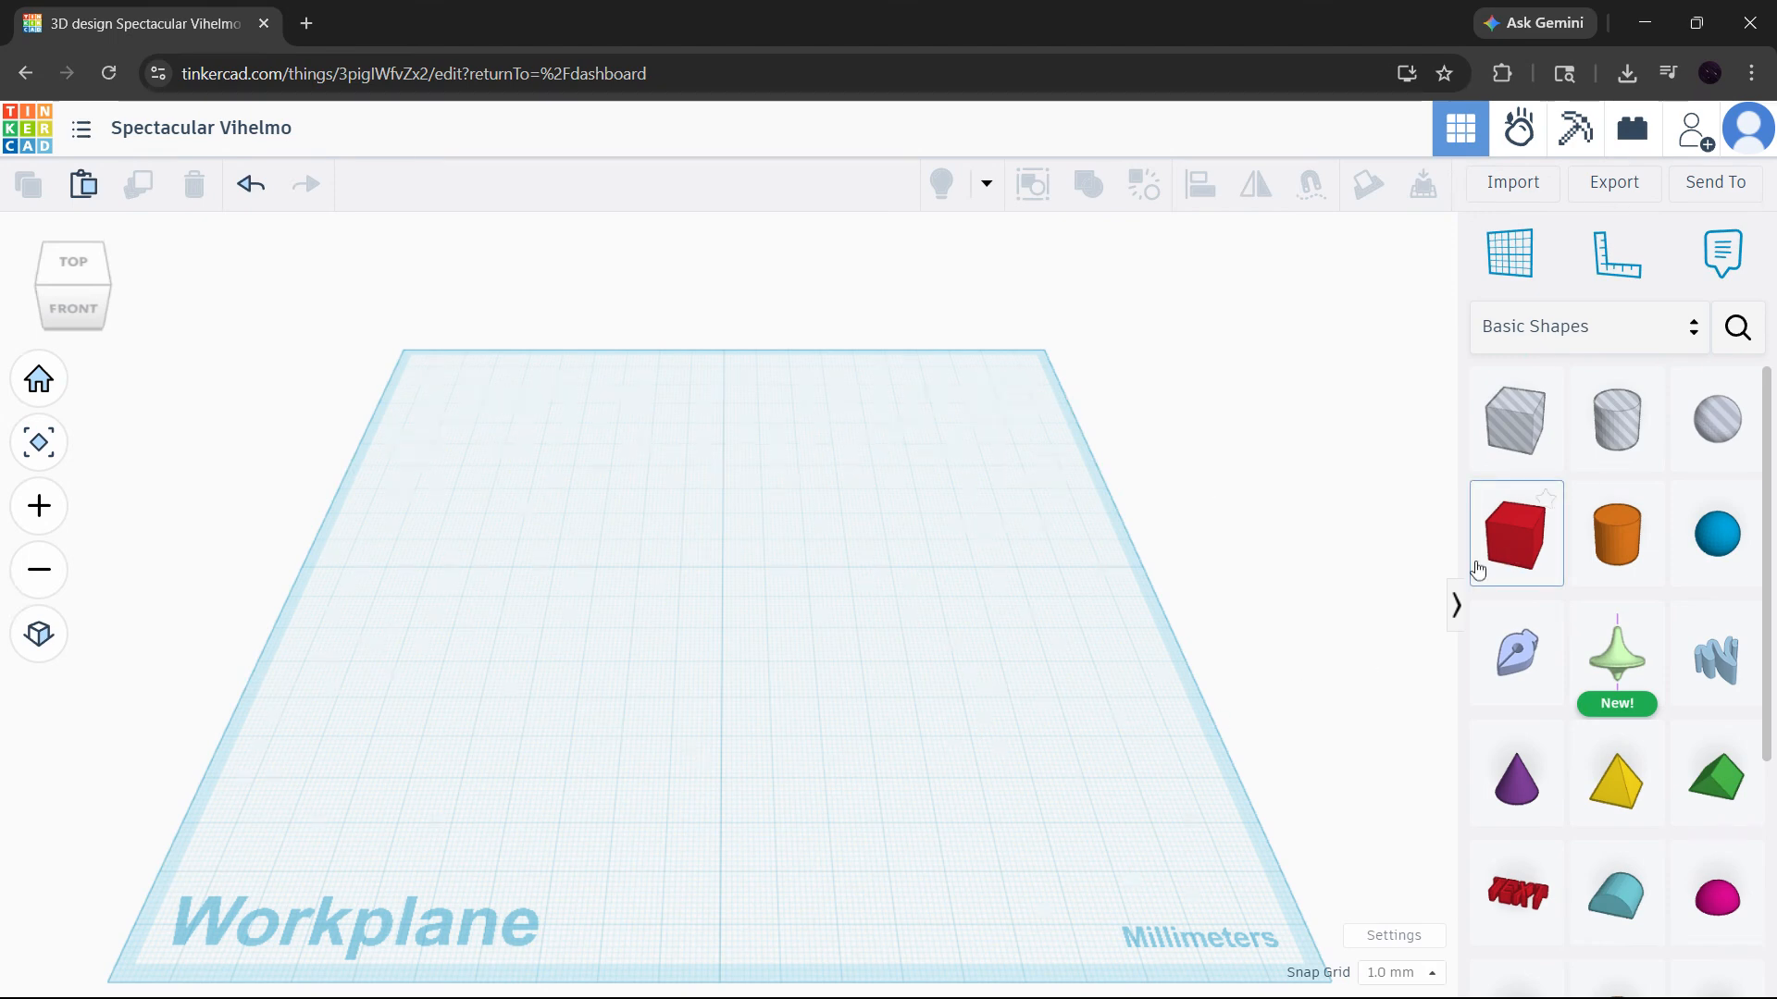
- Place a solid box near the middle of the workplane and a solid cylinder beside it
drag(1475, 571, 729, 574)
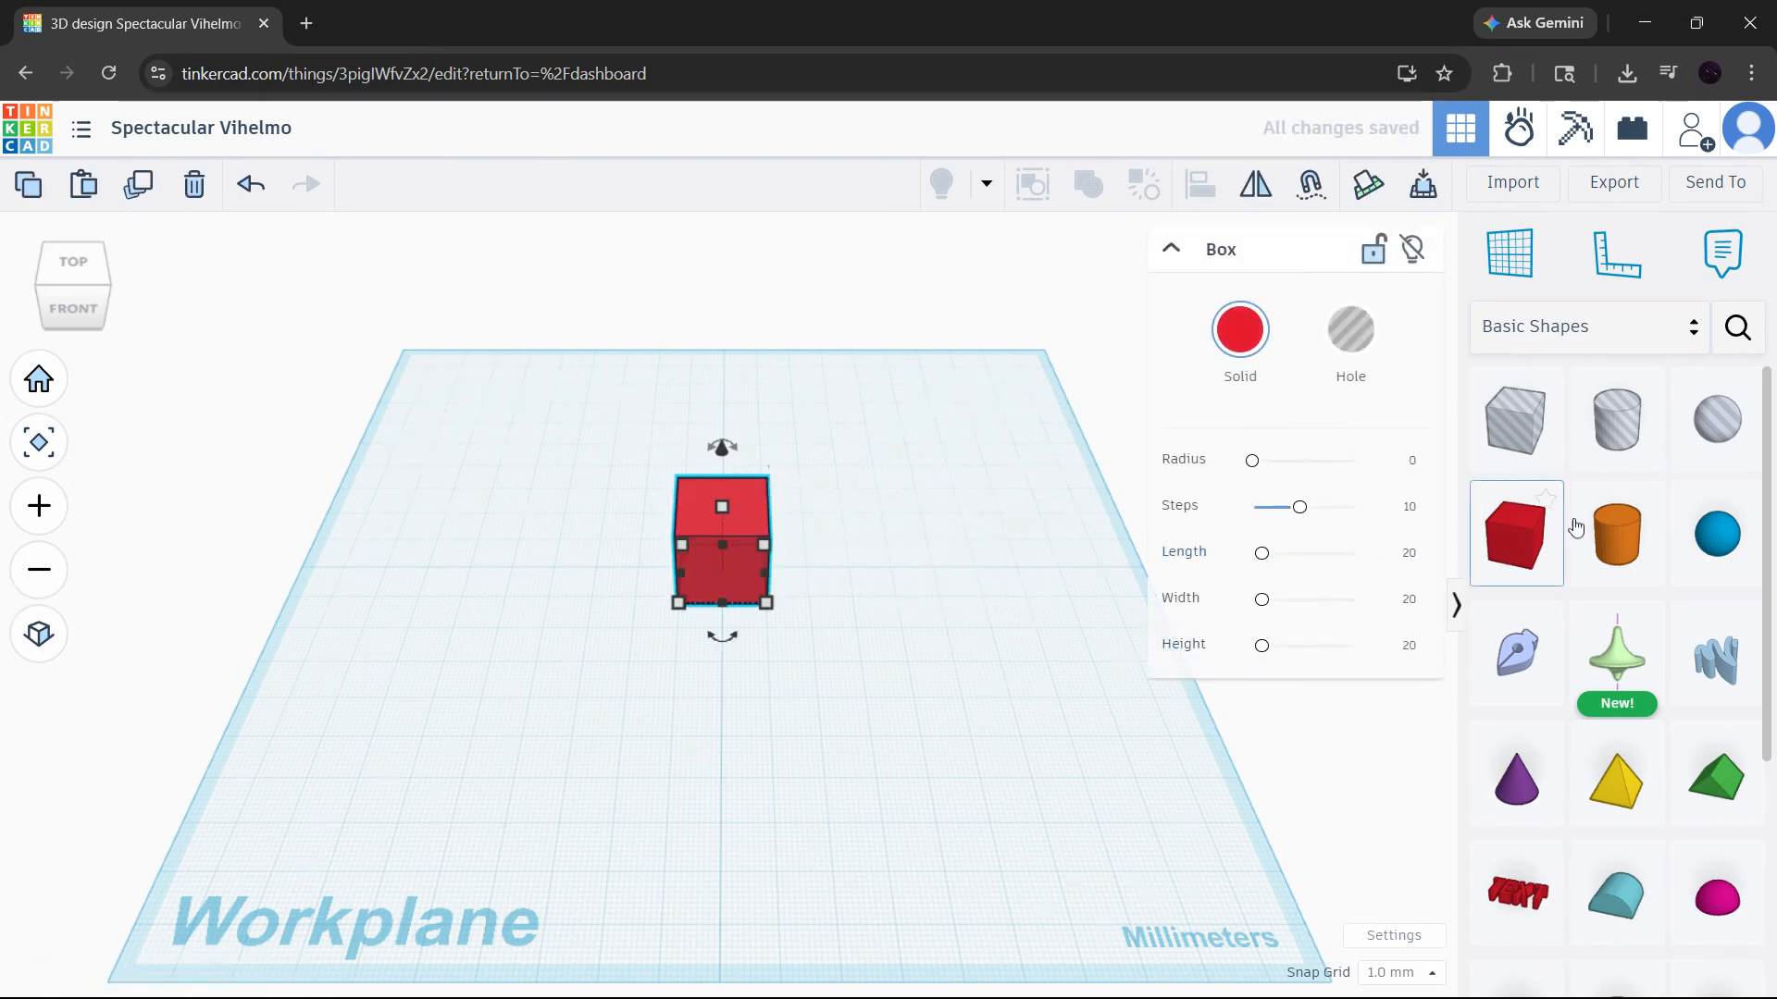
drag(1617, 534, 924, 575)
click(853, 474)
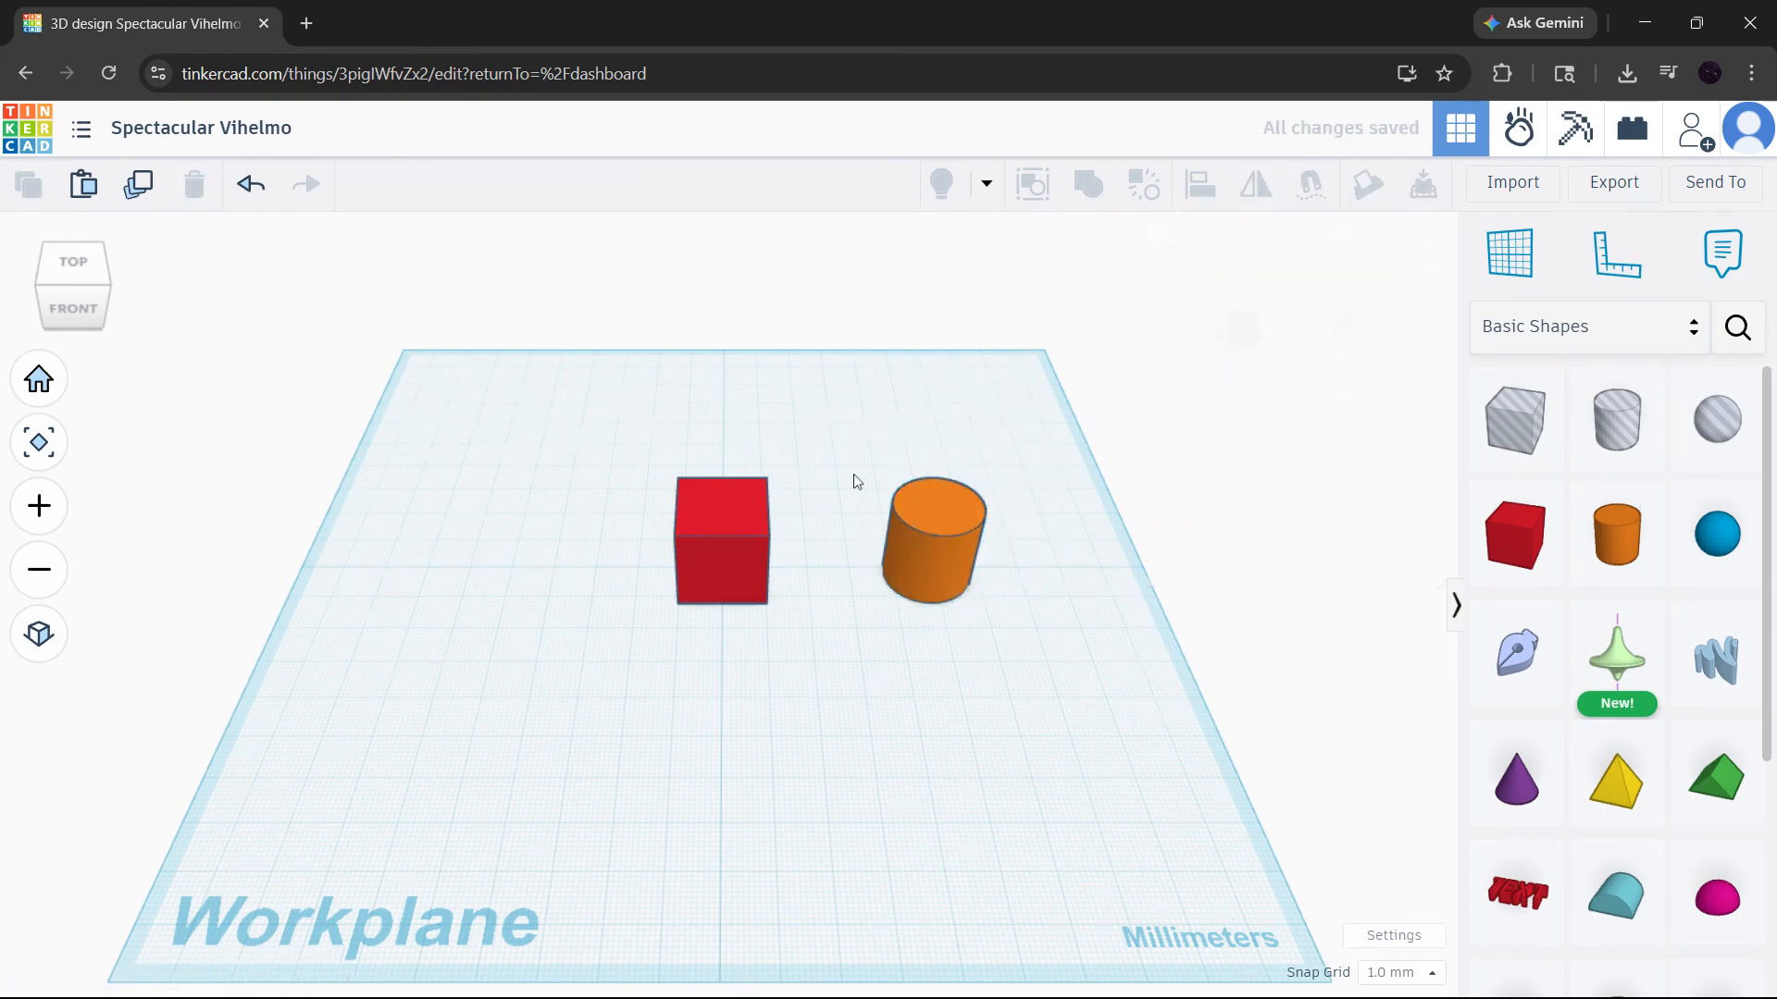
- Round the box's edges with a radius of about 2.18
scroll(826, 496, up, 5)
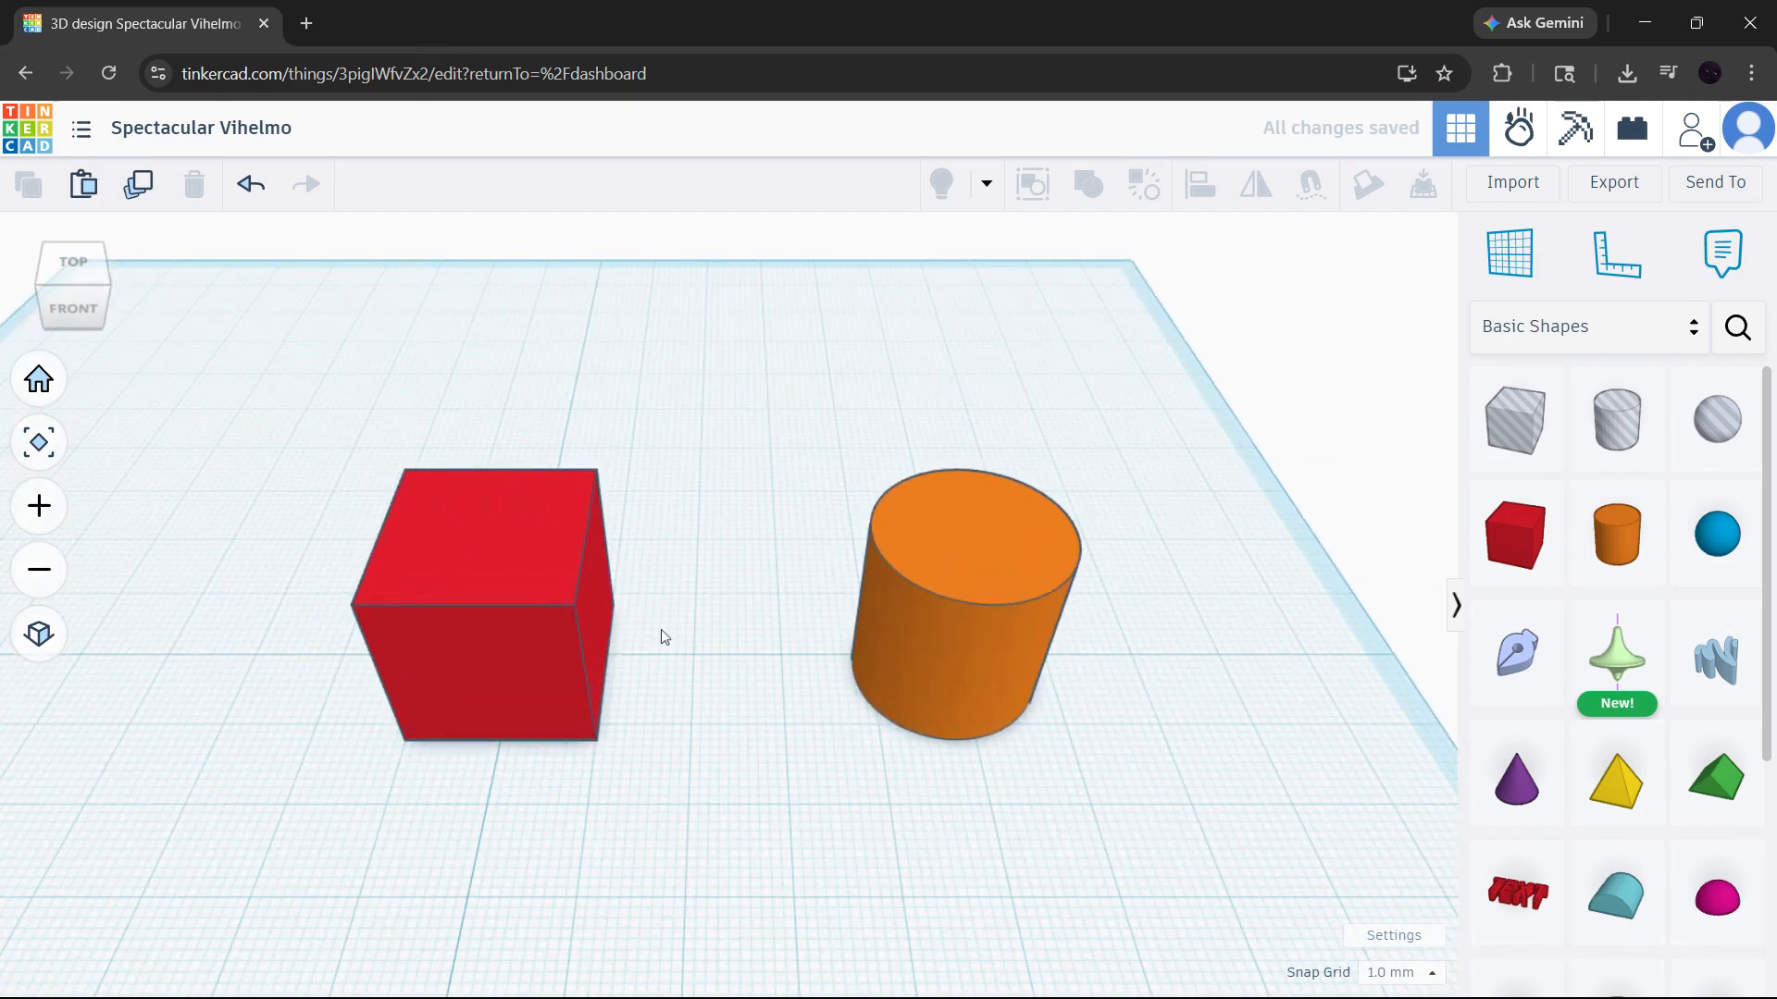
scroll(661, 629, up, 4)
right_drag(690, 595, 698, 567)
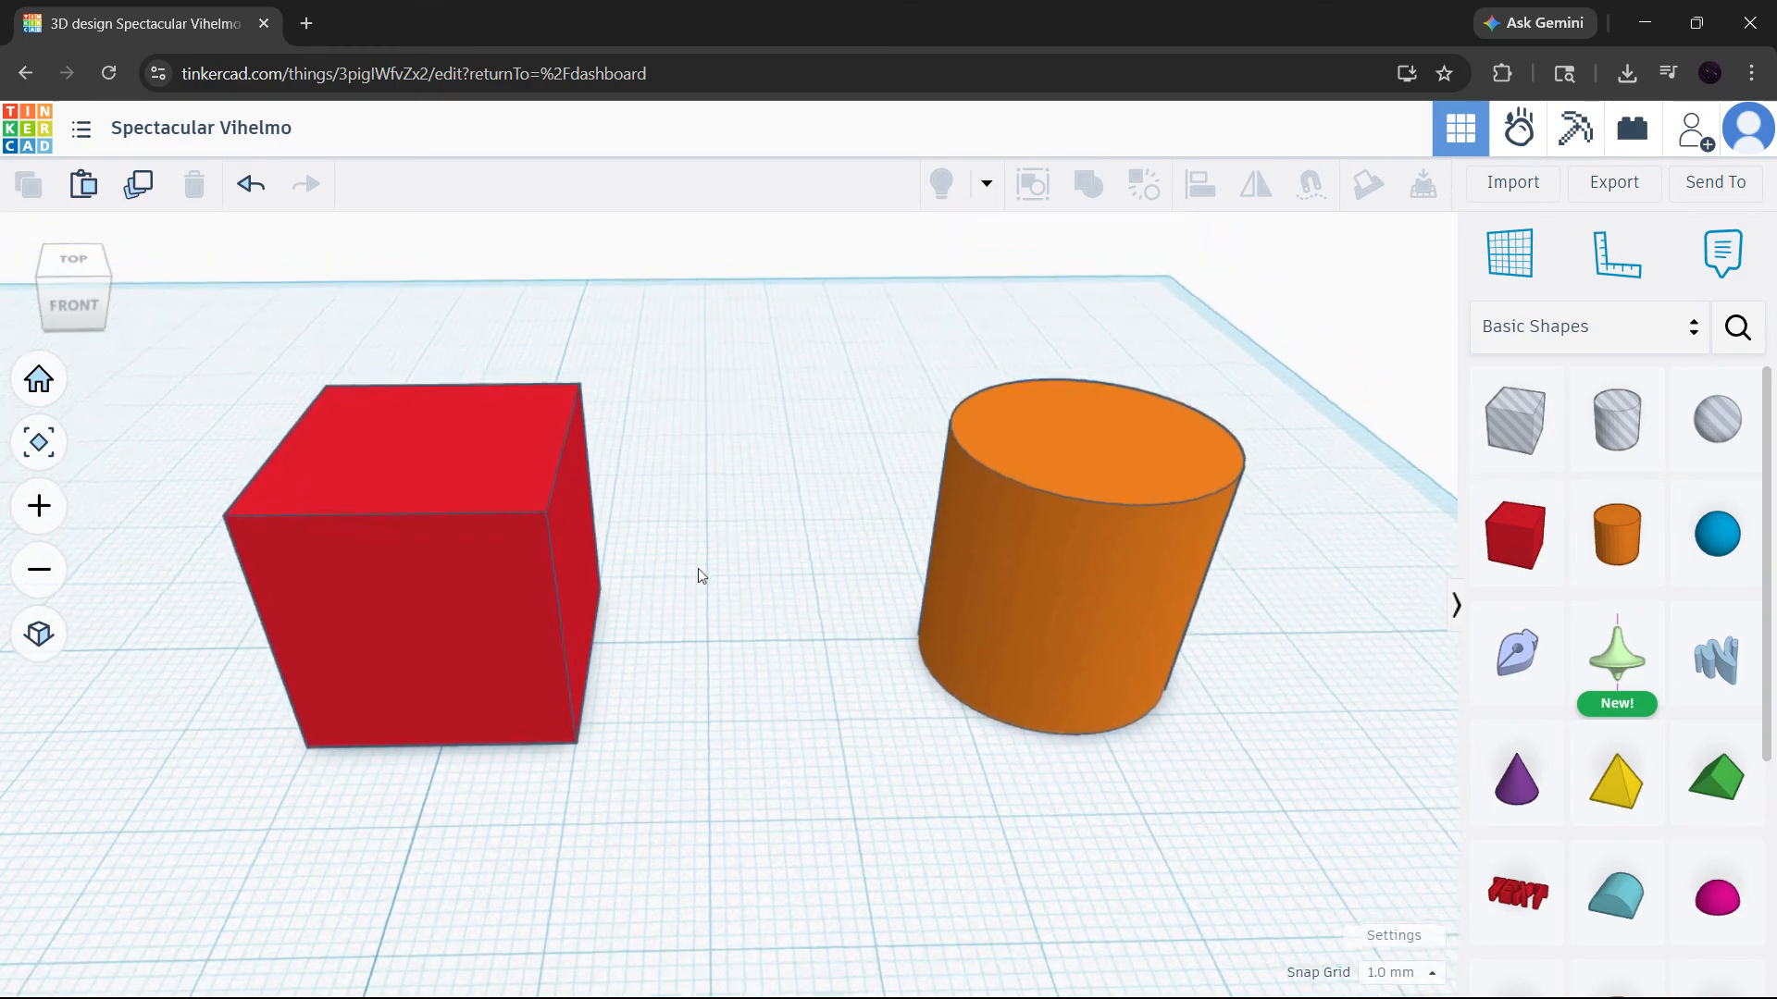
middle_drag(698, 568, 706, 615)
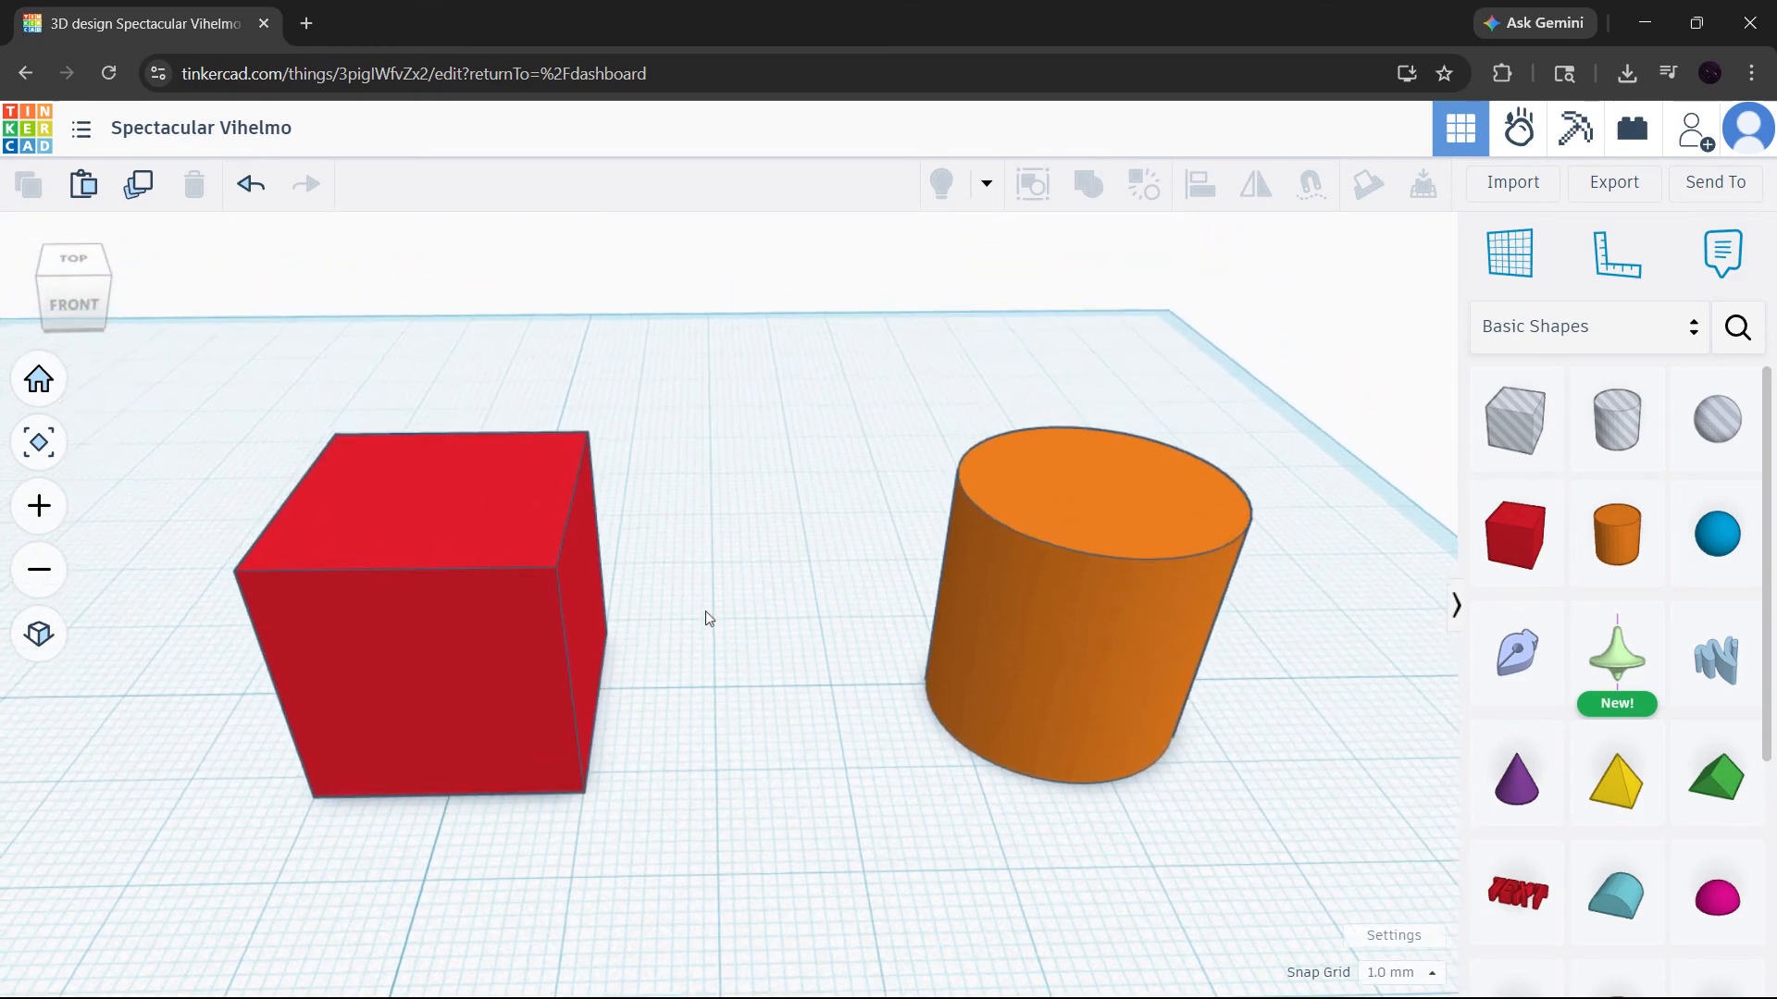
click(491, 506)
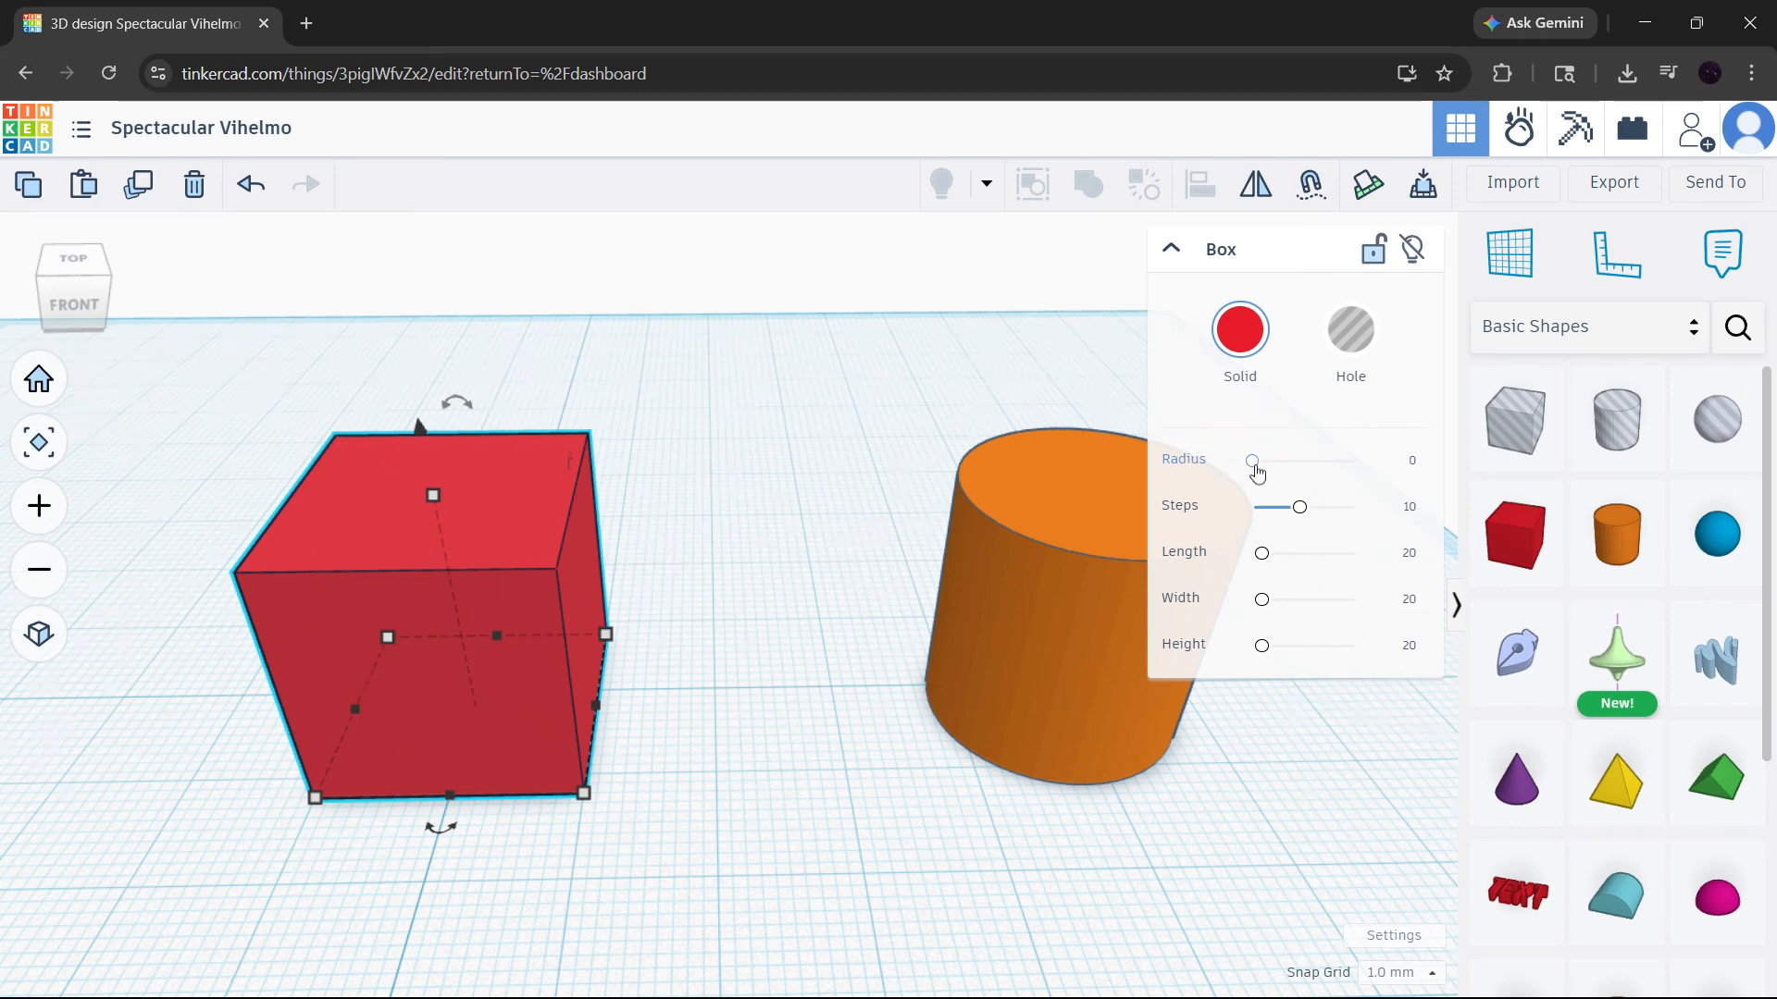
drag(1251, 463, 1263, 471)
- Raise the box's rounding steps to the maximum for smoother edges
scroll(305, 531, up, 3)
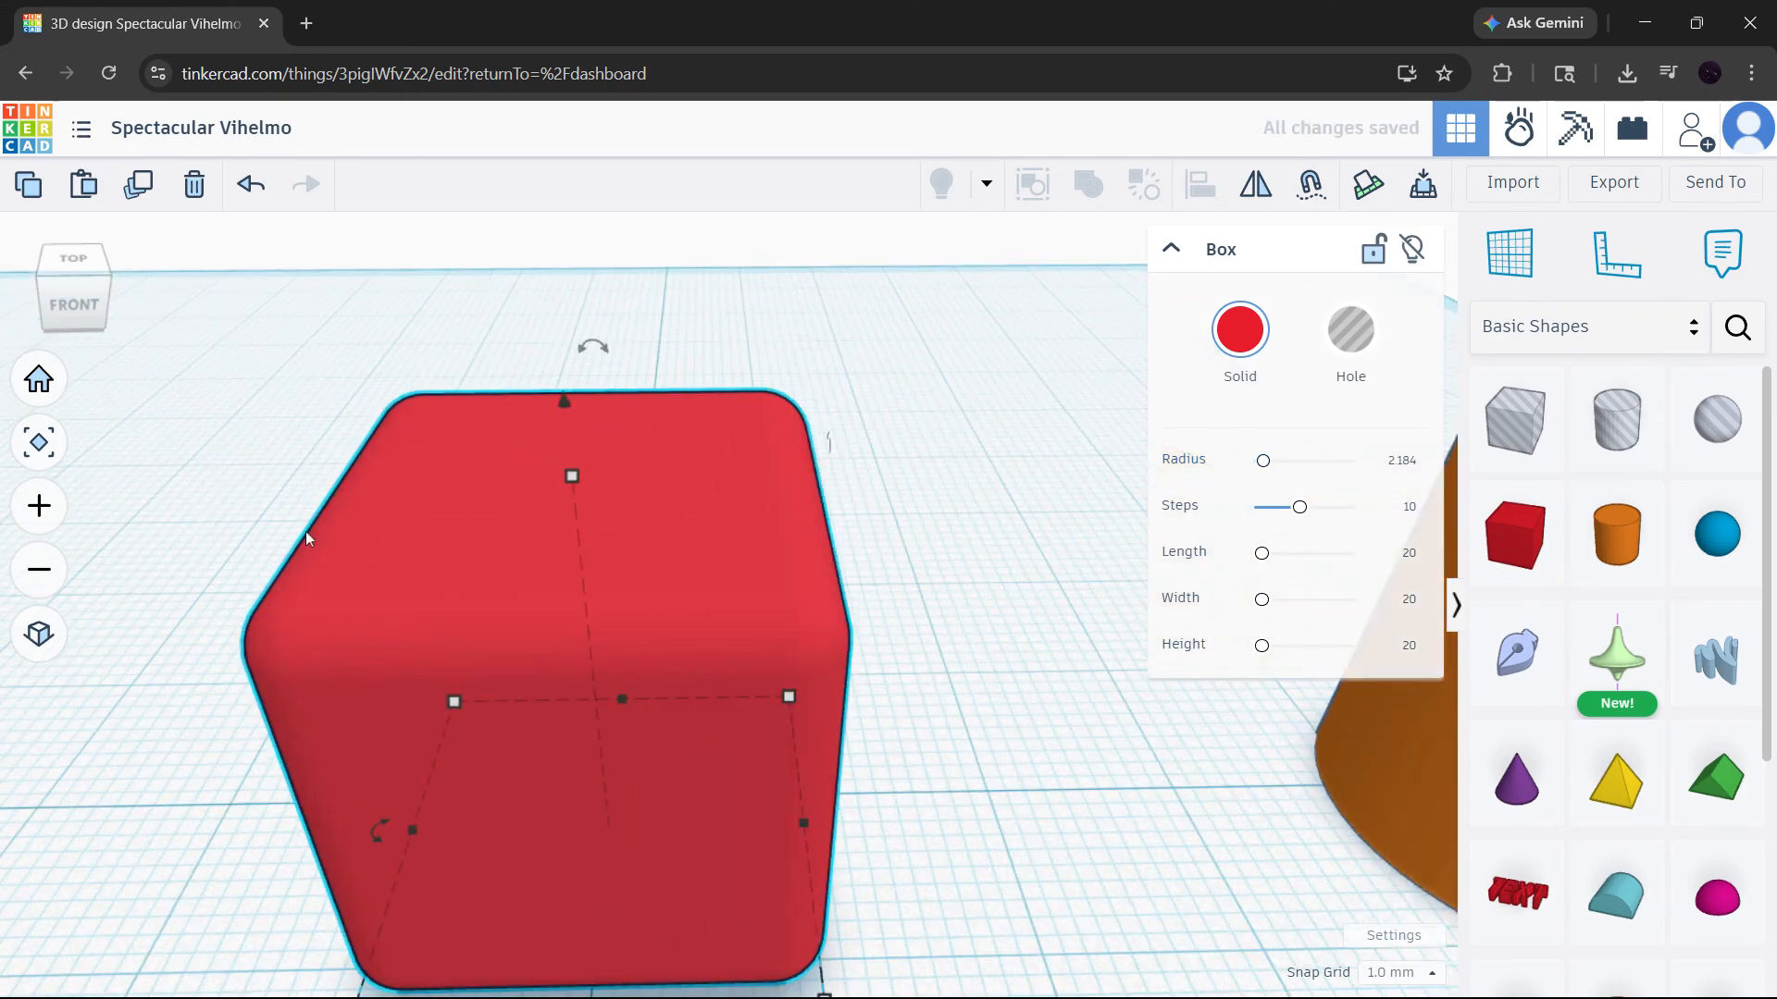
click(890, 605)
right_drag(894, 605, 635, 599)
click(635, 599)
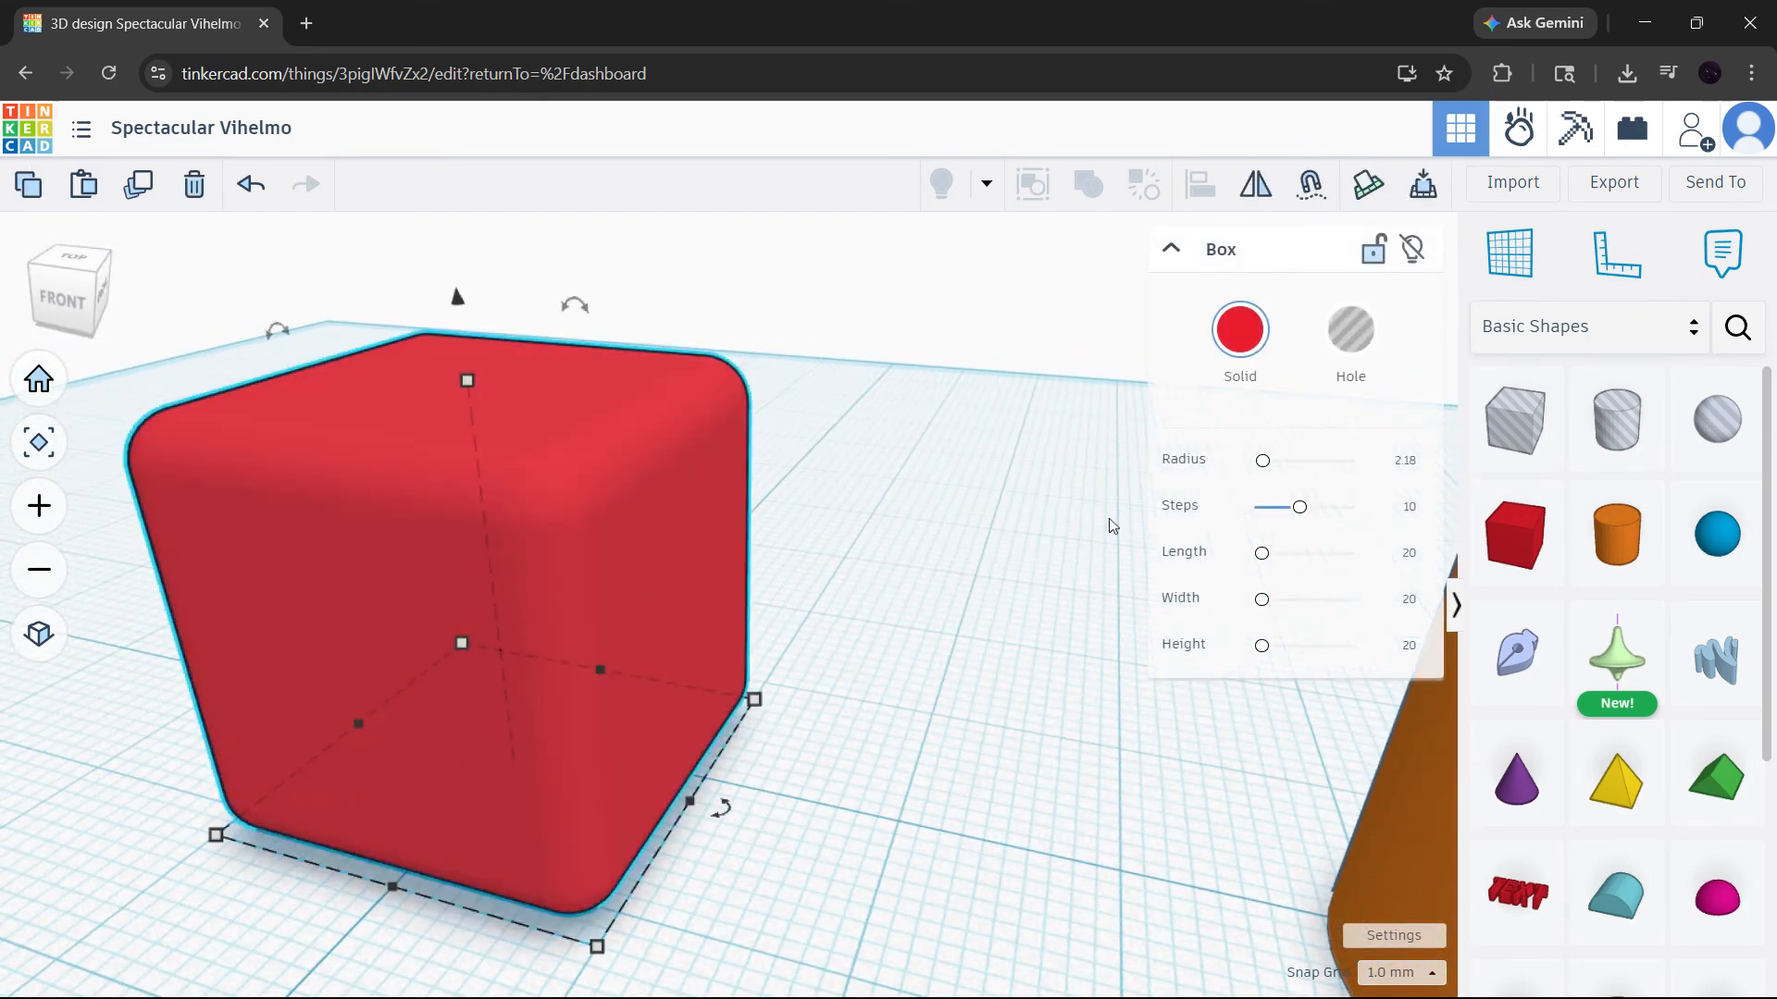
click(1307, 511)
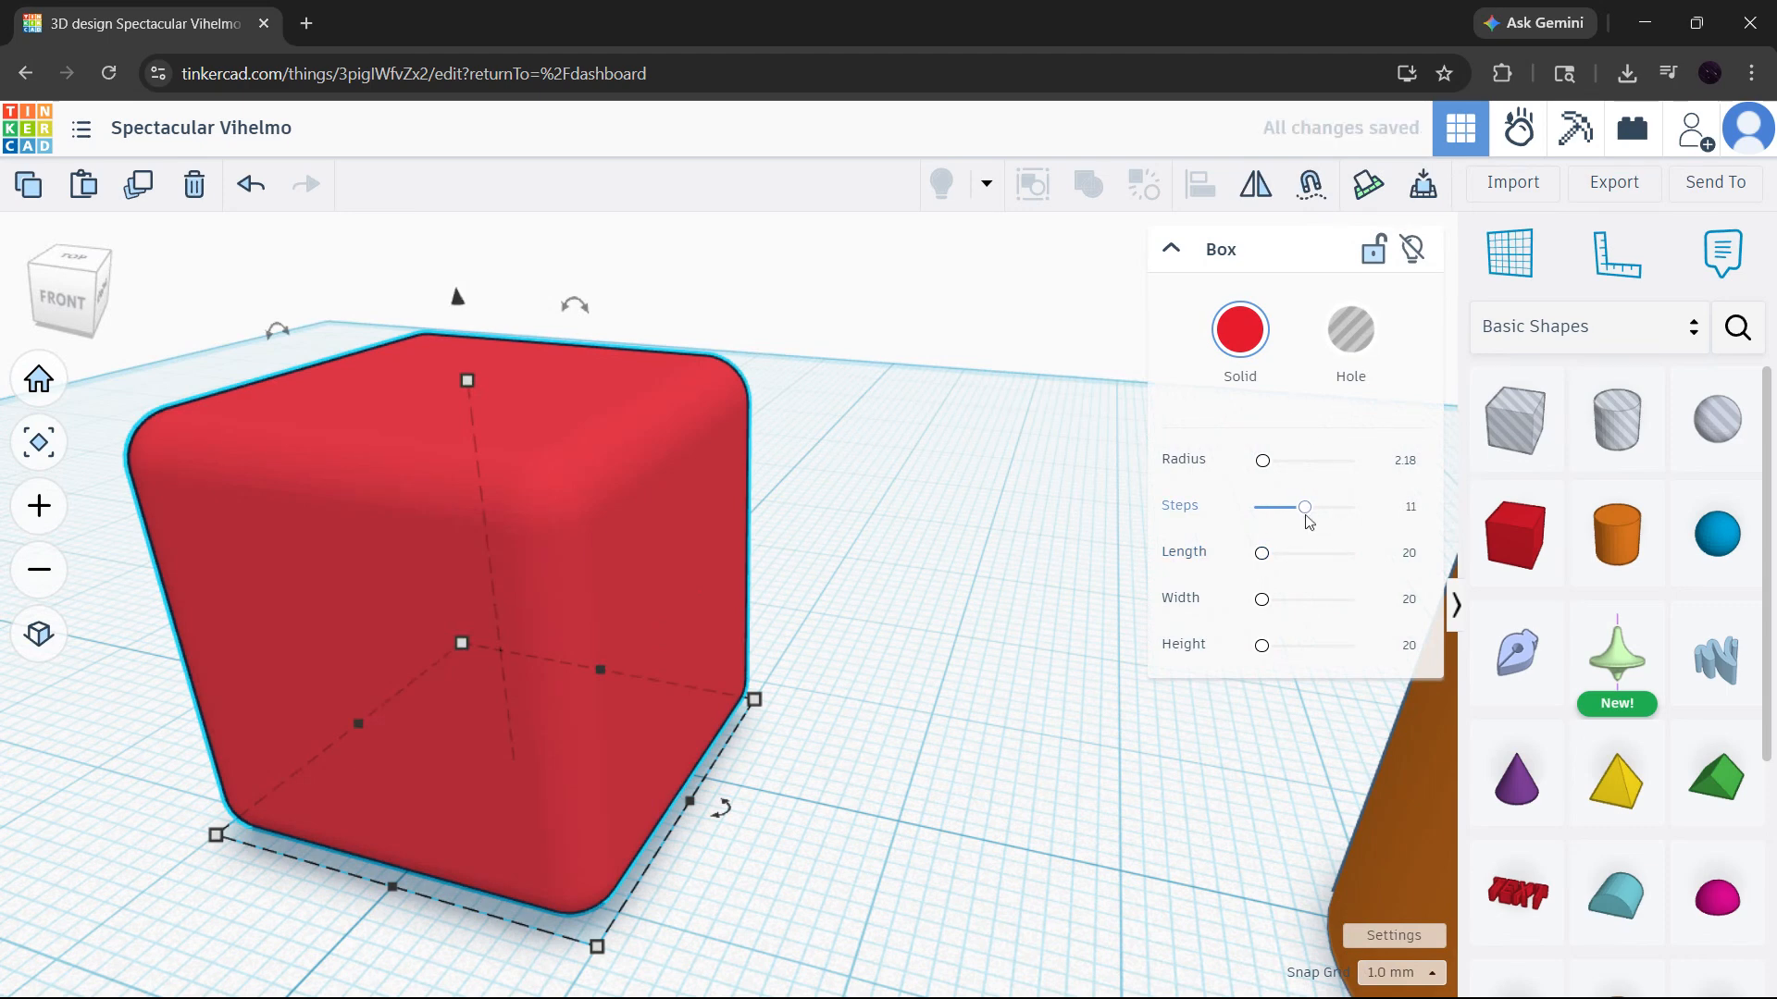
drag(1306, 518, 1373, 526)
click(829, 488)
- Set the cylinder's number of sides to 128
right_drag(829, 489, 282, 714)
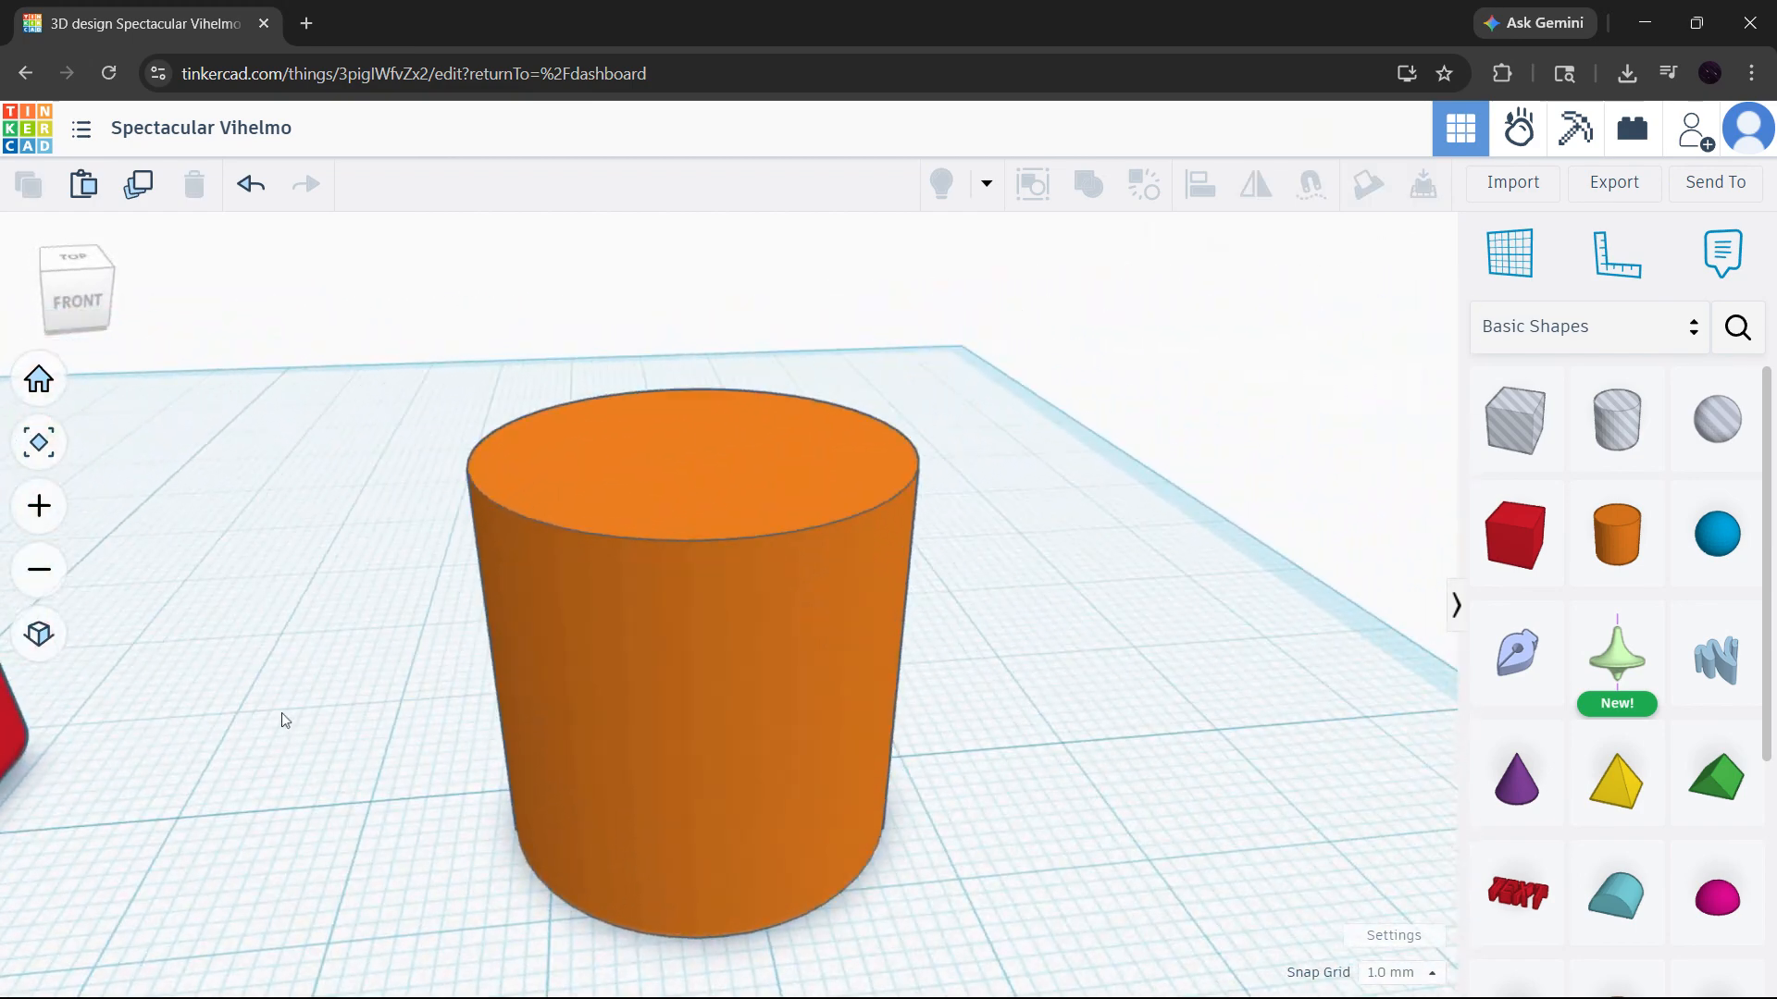
click(602, 632)
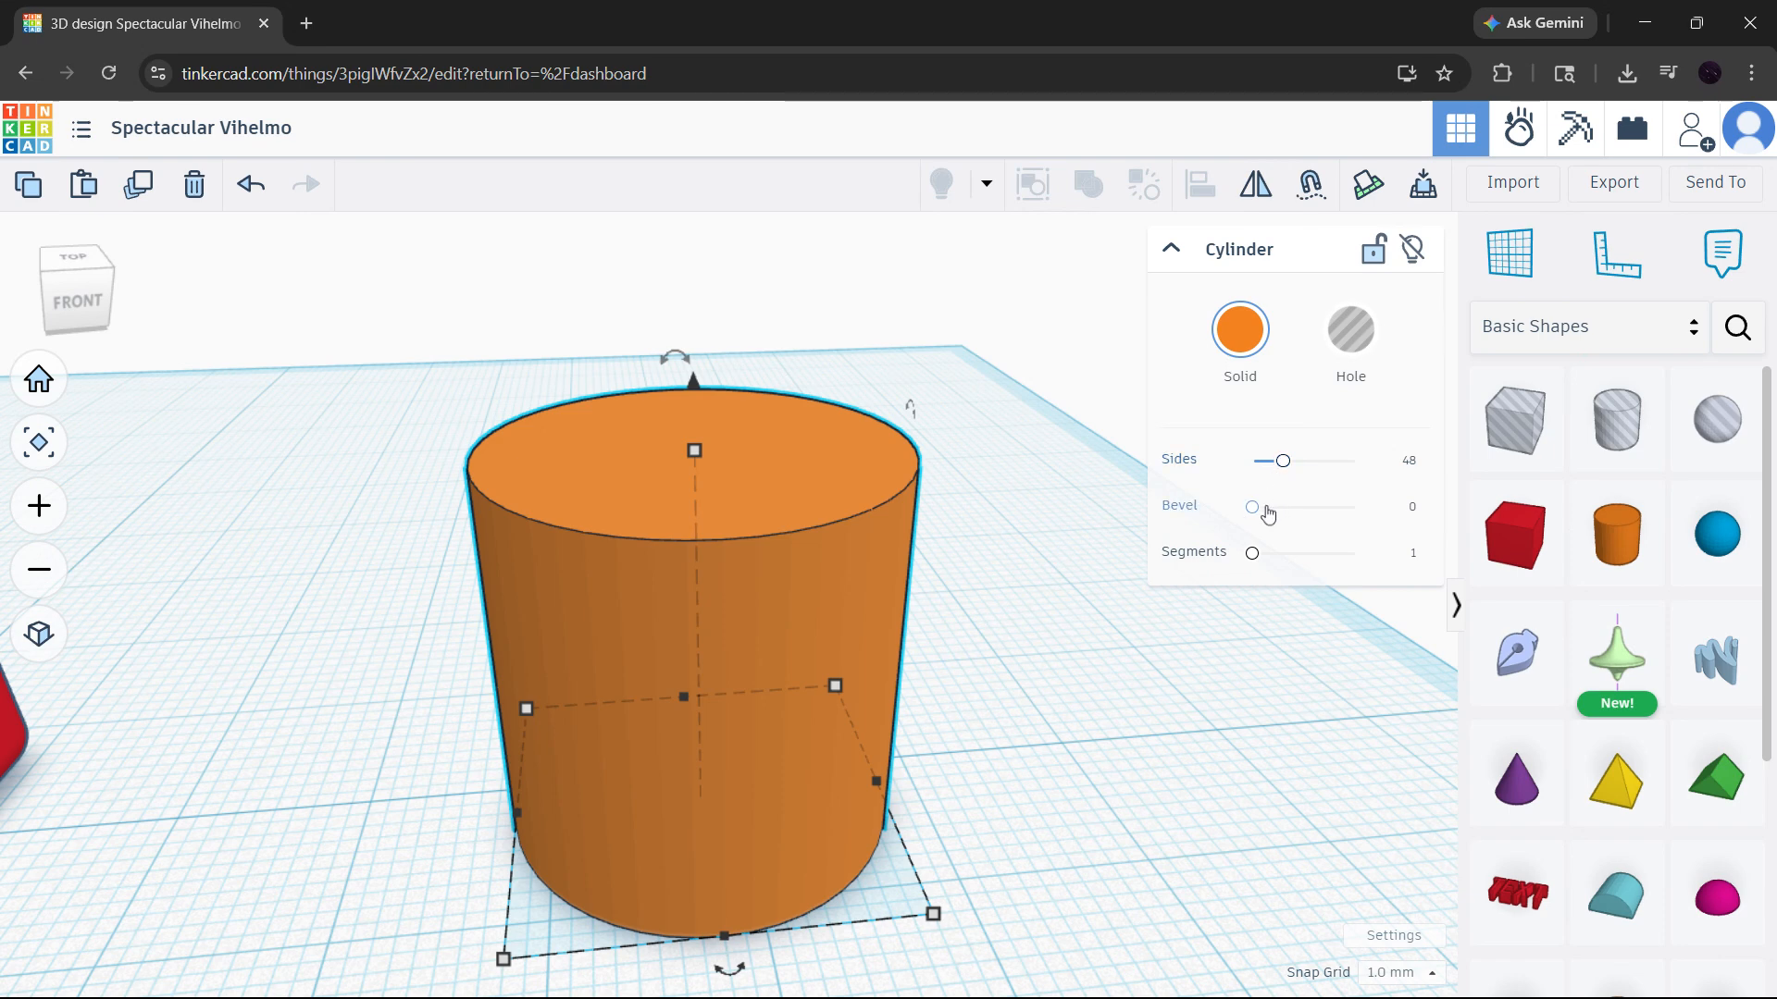
drag(1282, 462, 1394, 478)
right_drag(933, 594, 1018, 518)
mouse_move(1346, 468)
mouse_down()
mouse_move(1215, 470)
mouse_move(1340, 476)
mouse_up()
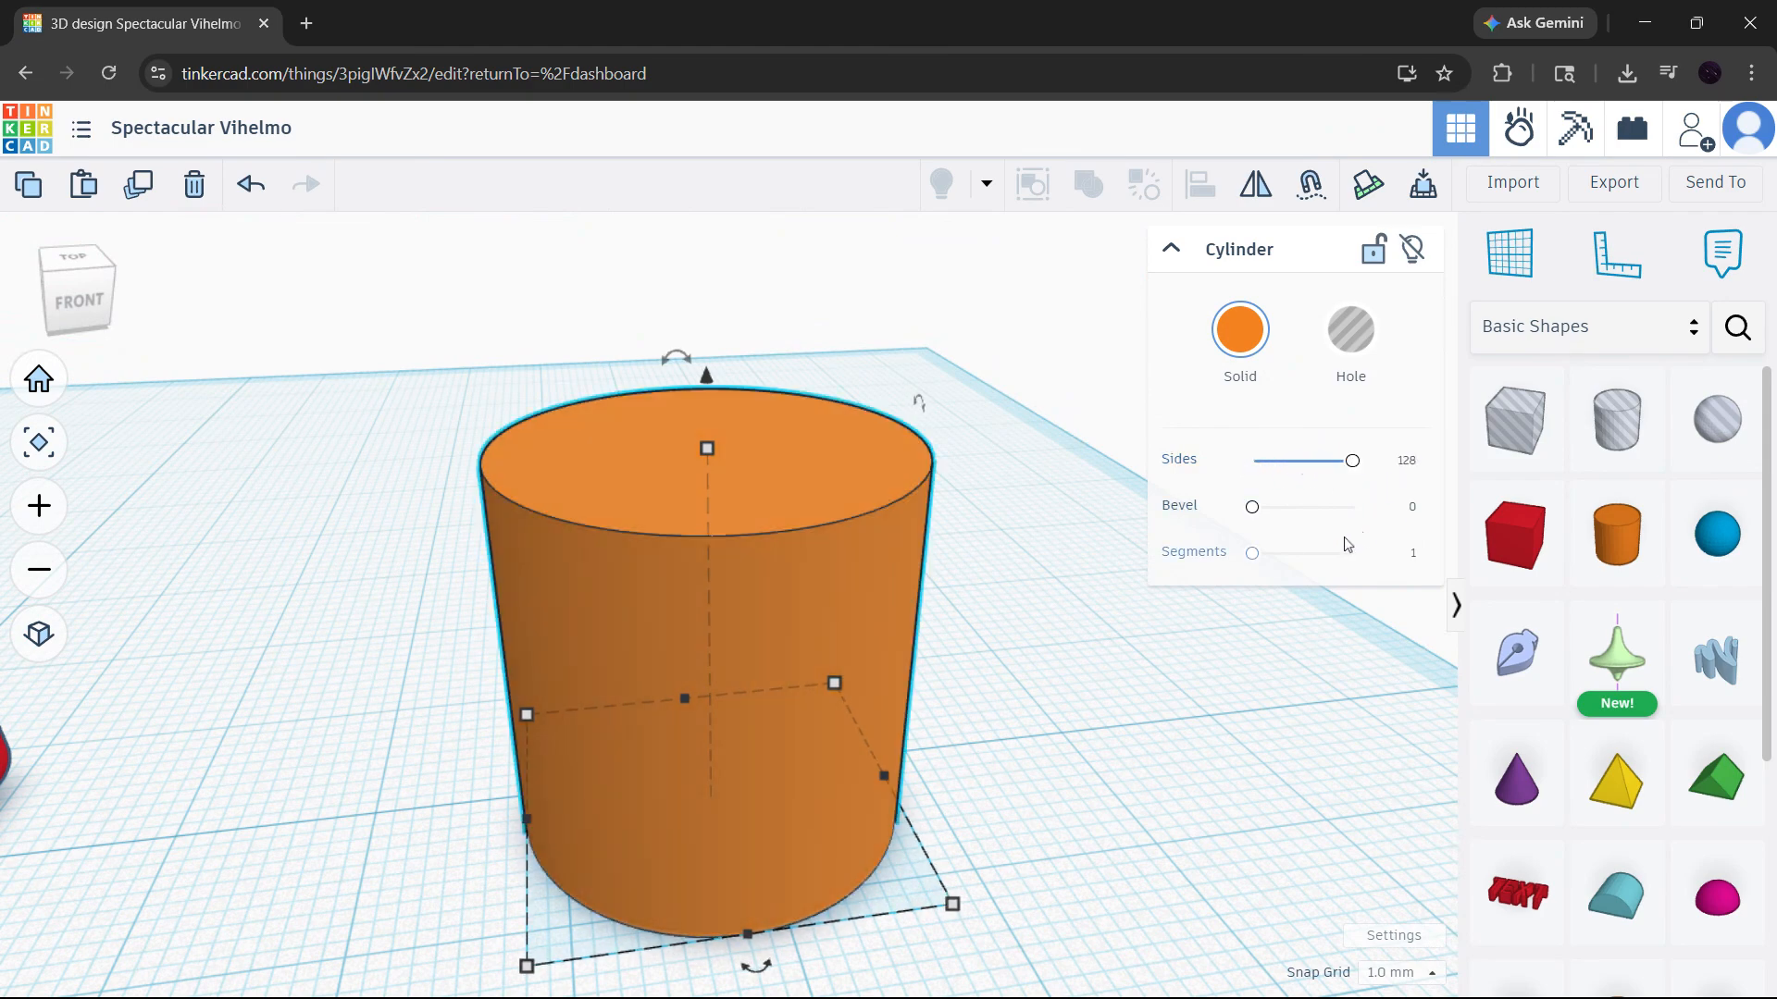
- Set the cylinder's number of segments to 10
drag(1252, 553, 1425, 570)
click(1158, 629)
right_drag(907, 500, 983, 592)
scroll(903, 610, up, 2)
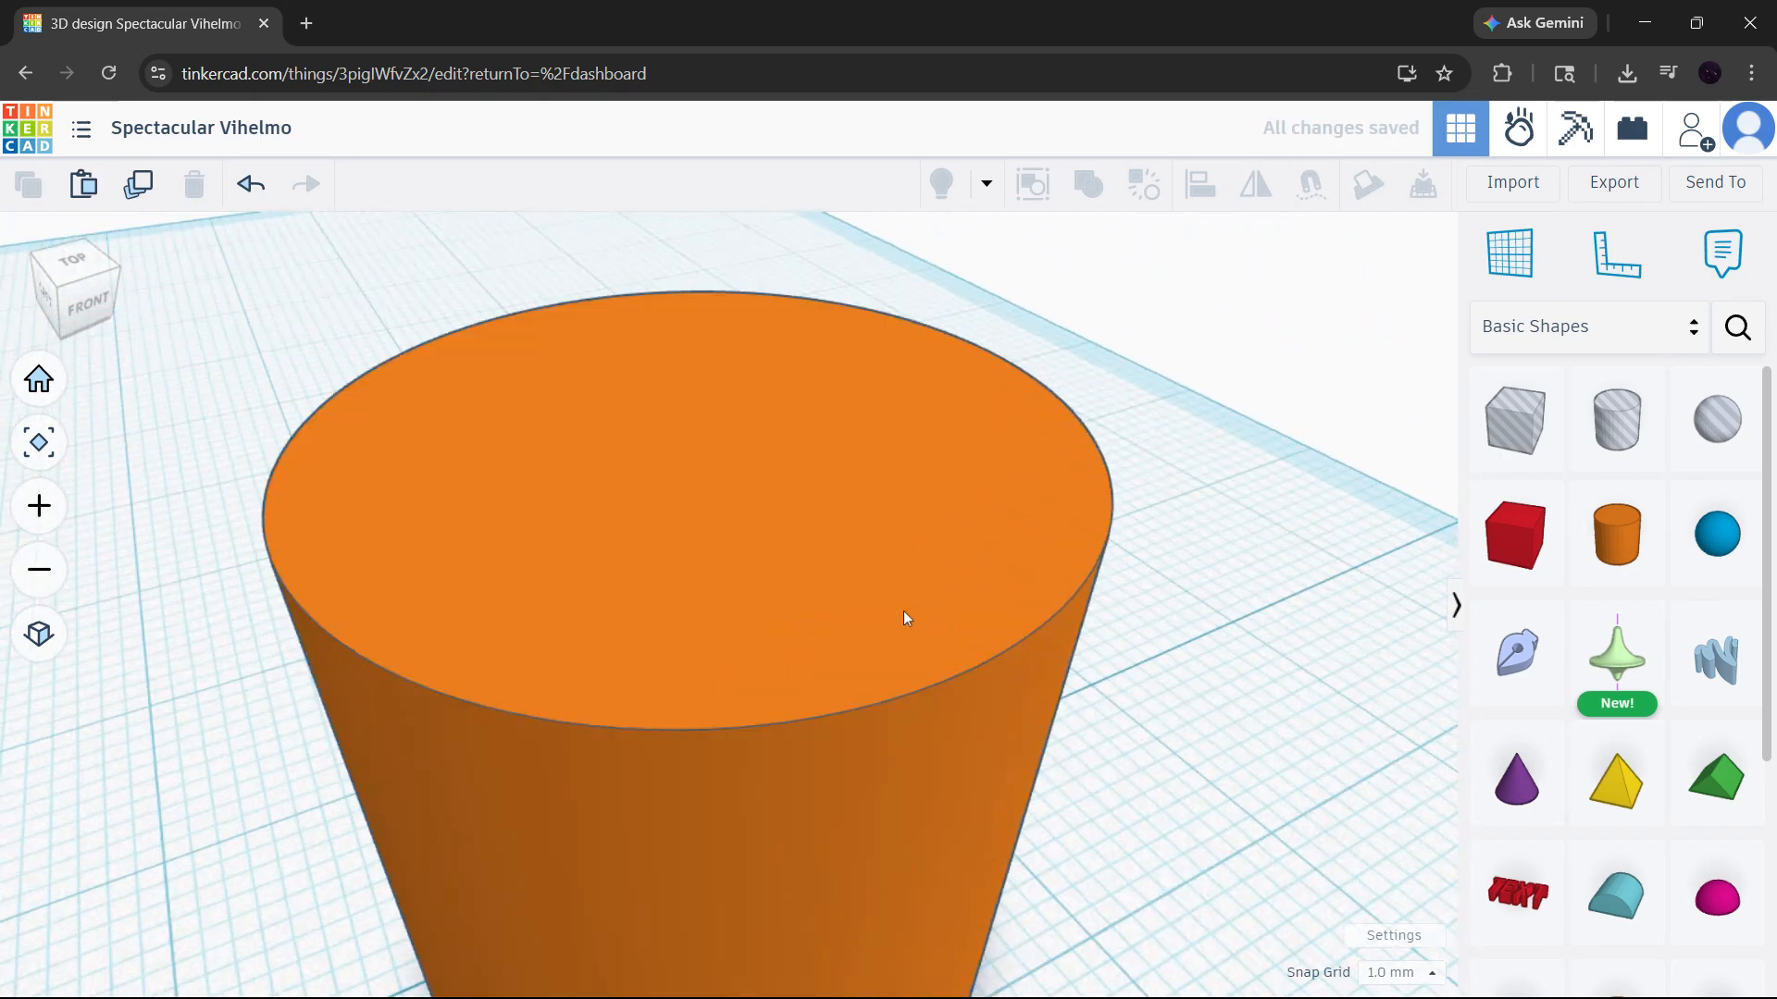
- Give the cylinder a small bevel of about 0.19
scroll(904, 609, down, 6)
click(903, 607)
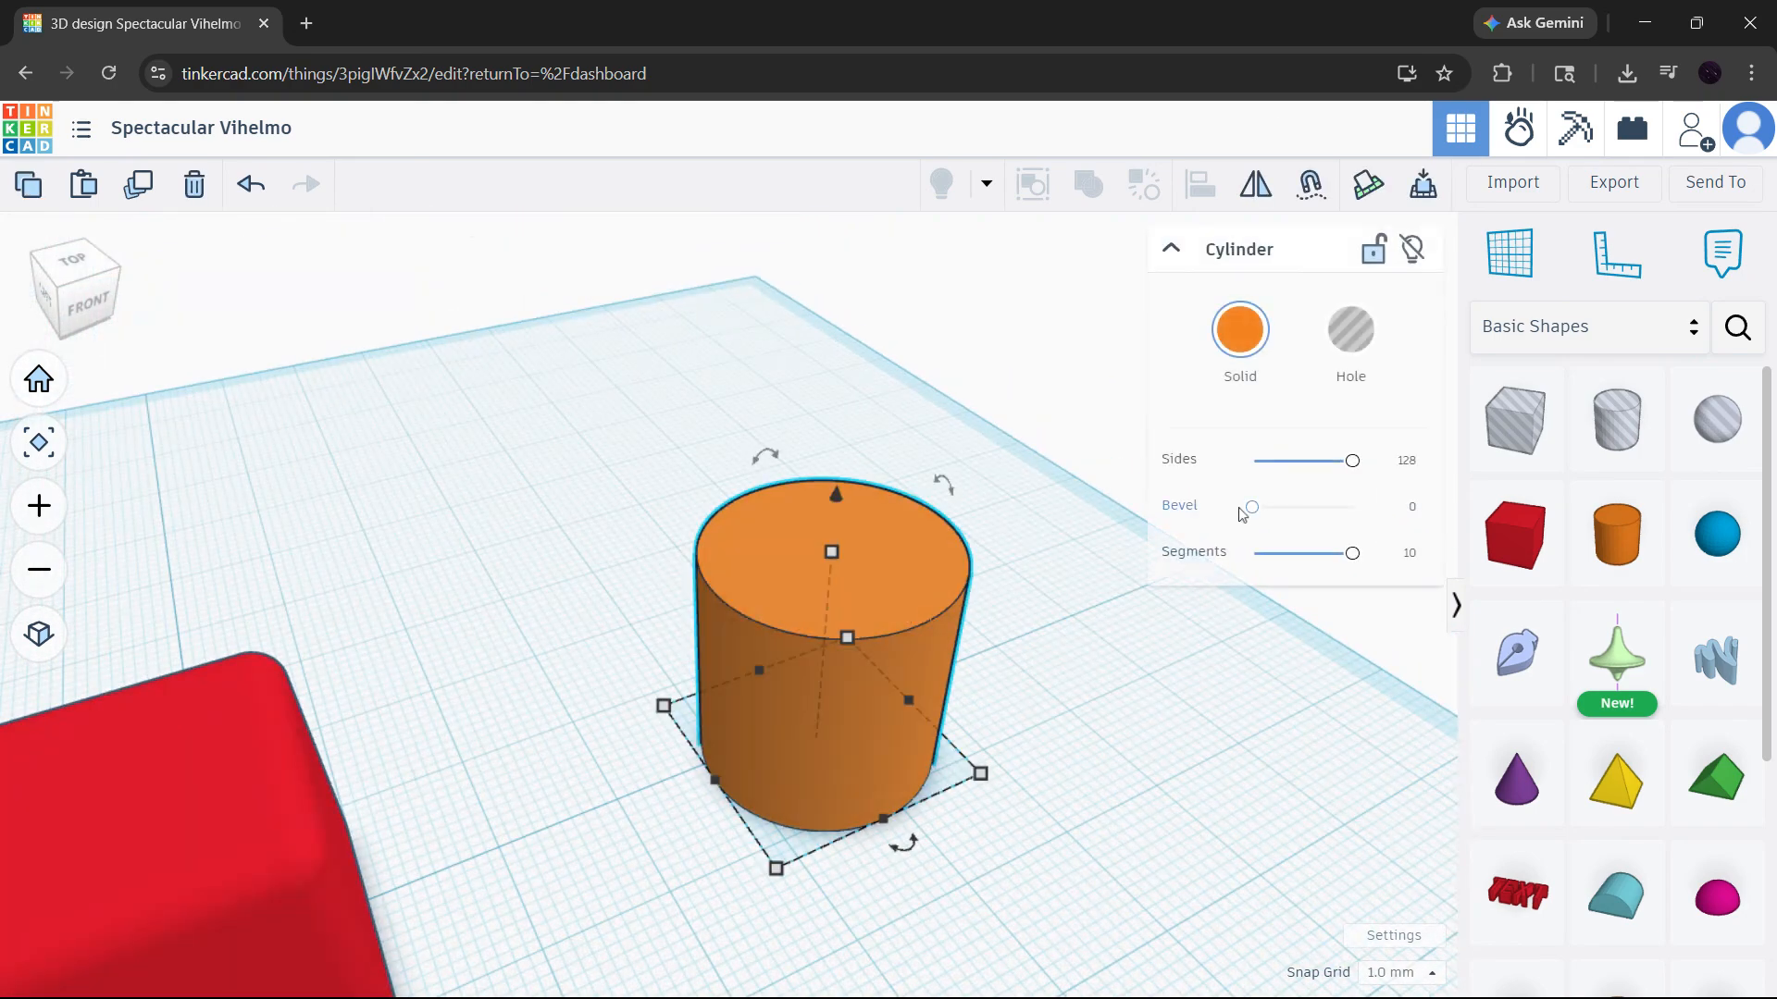
drag(1253, 506, 1260, 507)
click(1063, 666)
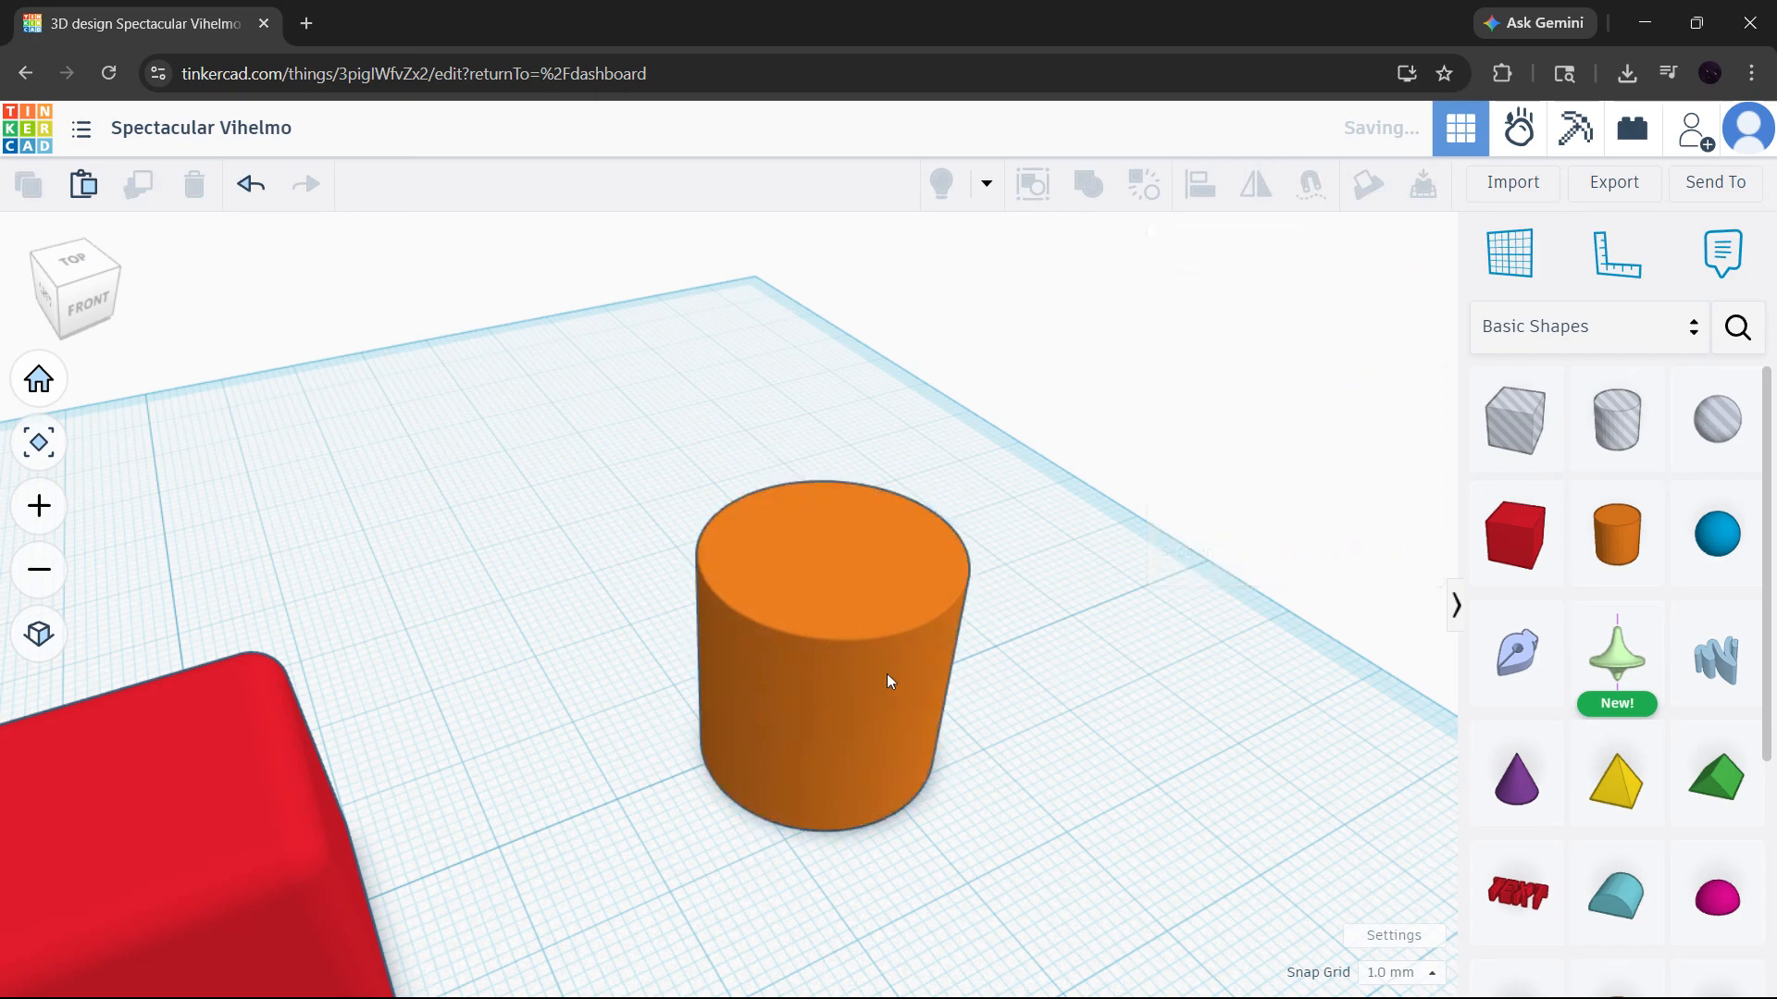
- Examine the cylinder's bevelled edge up close and compare the rounded box and cylinder from the home view
scroll(870, 622, up, 5)
scroll(798, 618, down, 5)
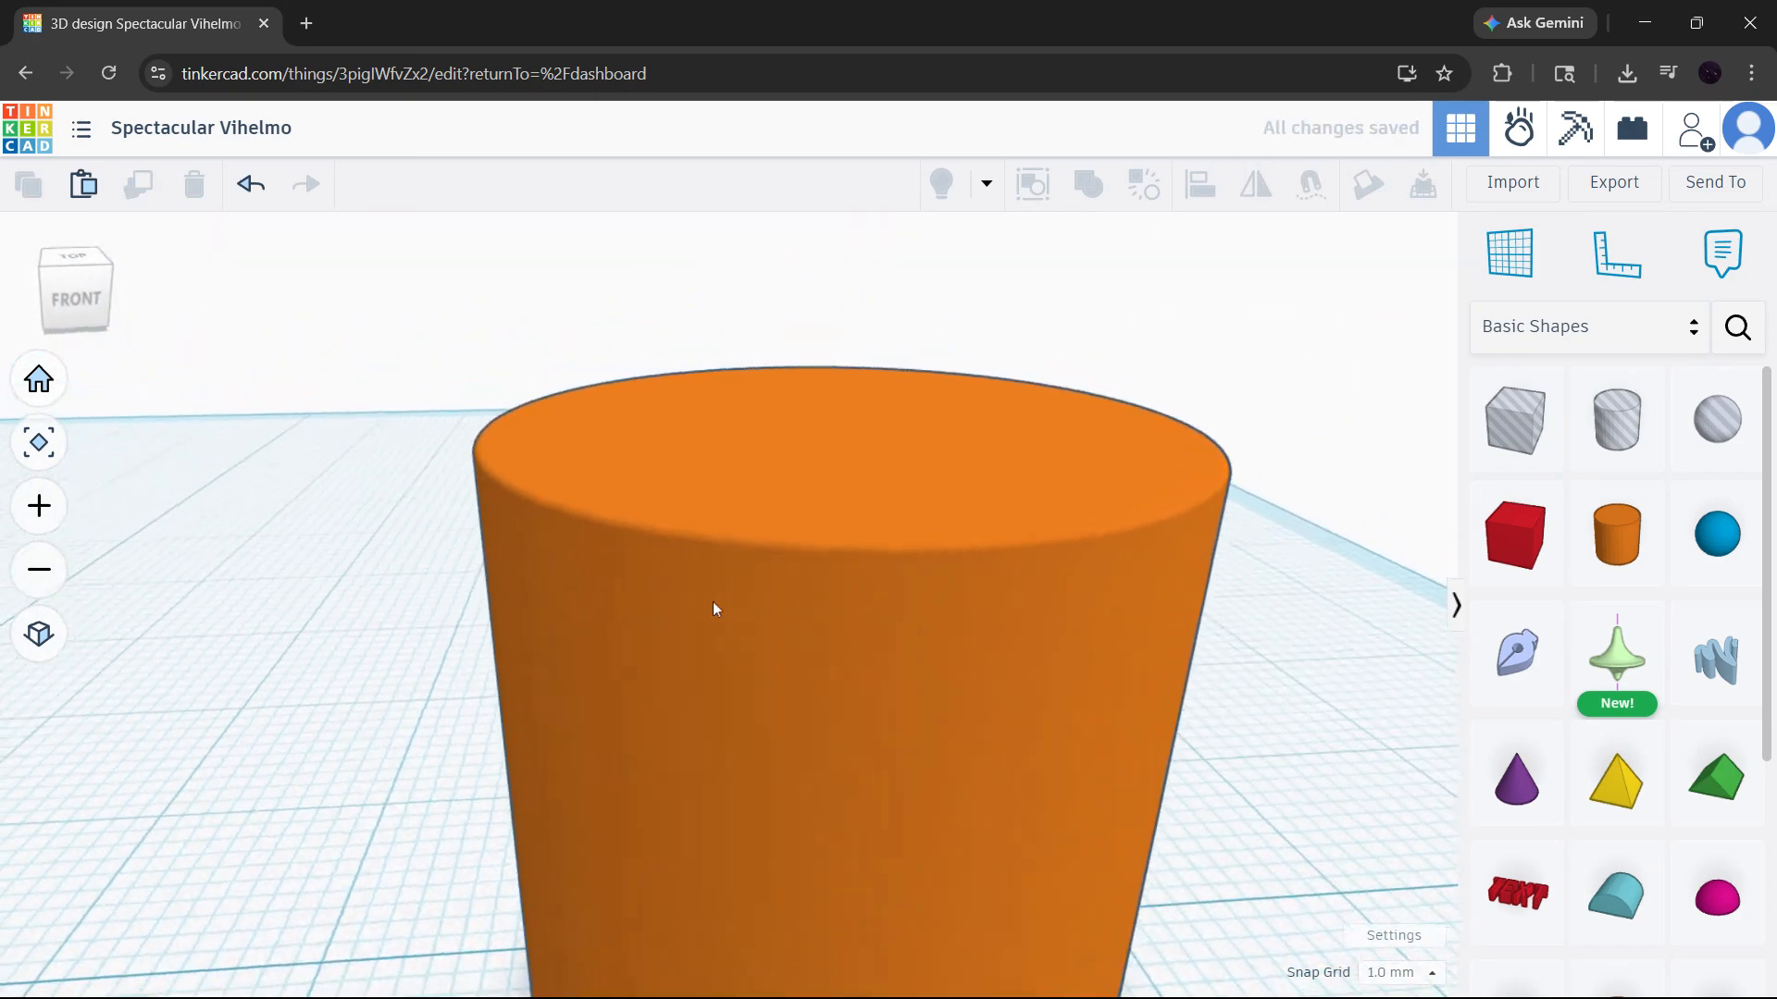
scroll(824, 631, down, 4)
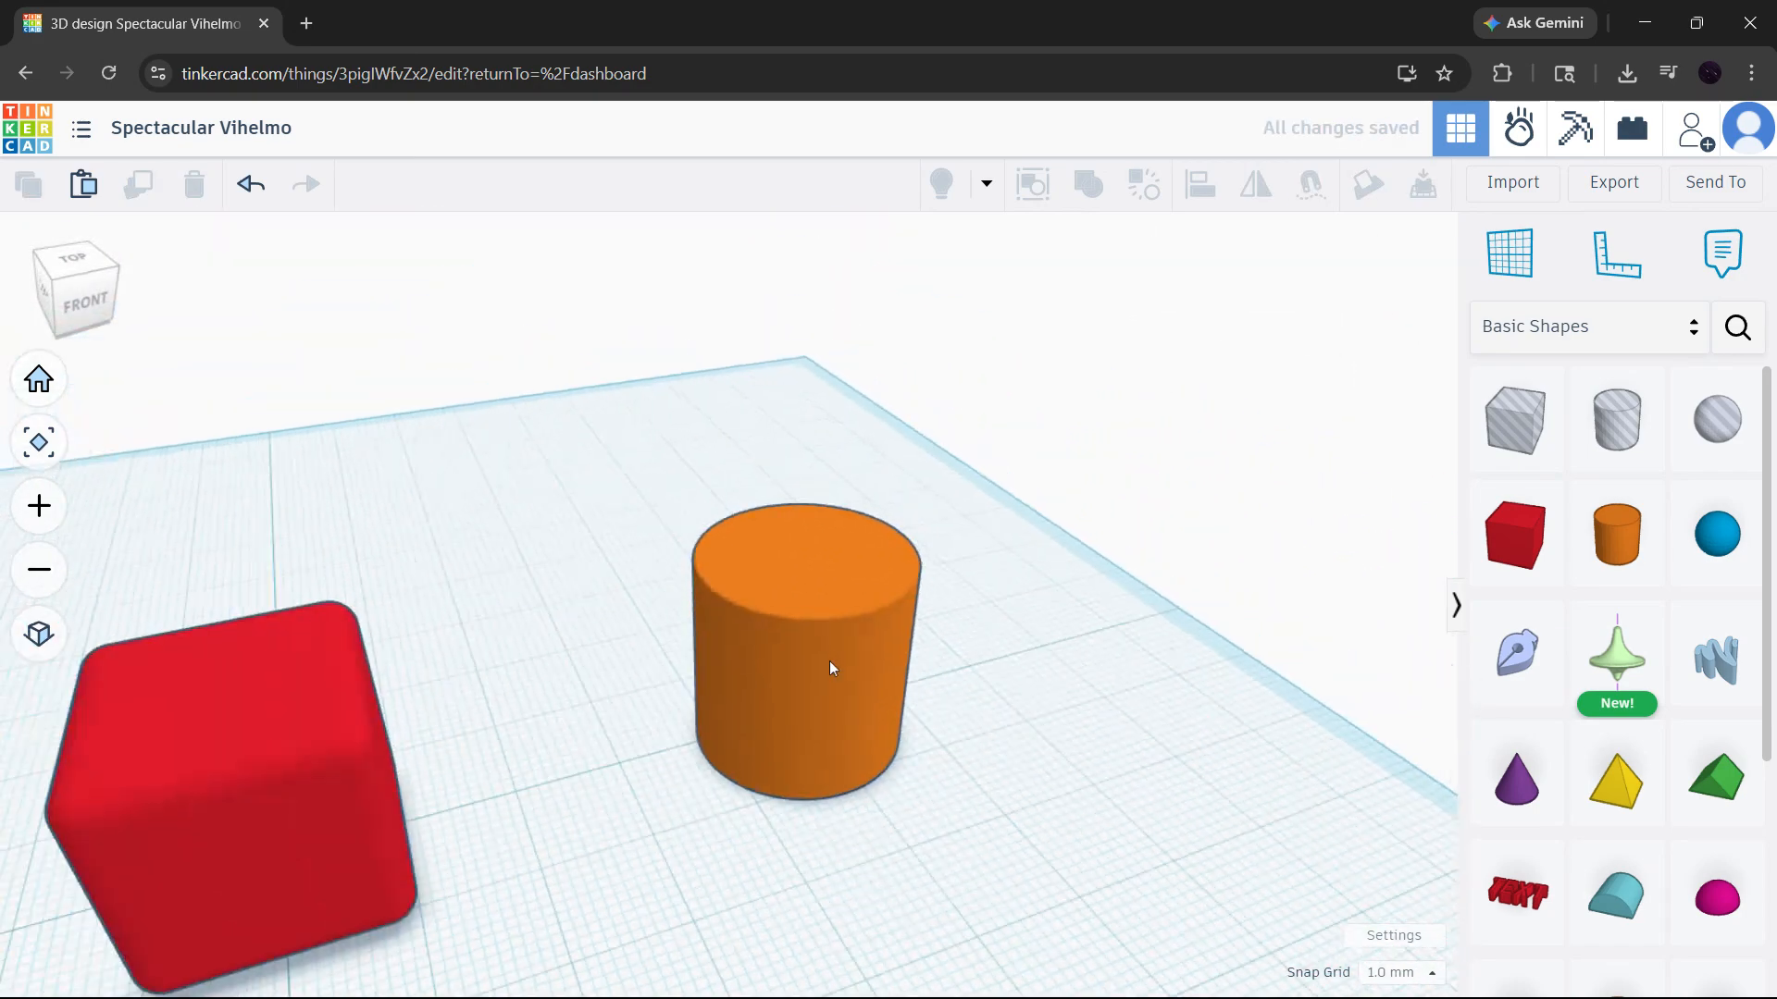
right_drag(685, 711, 563, 711)
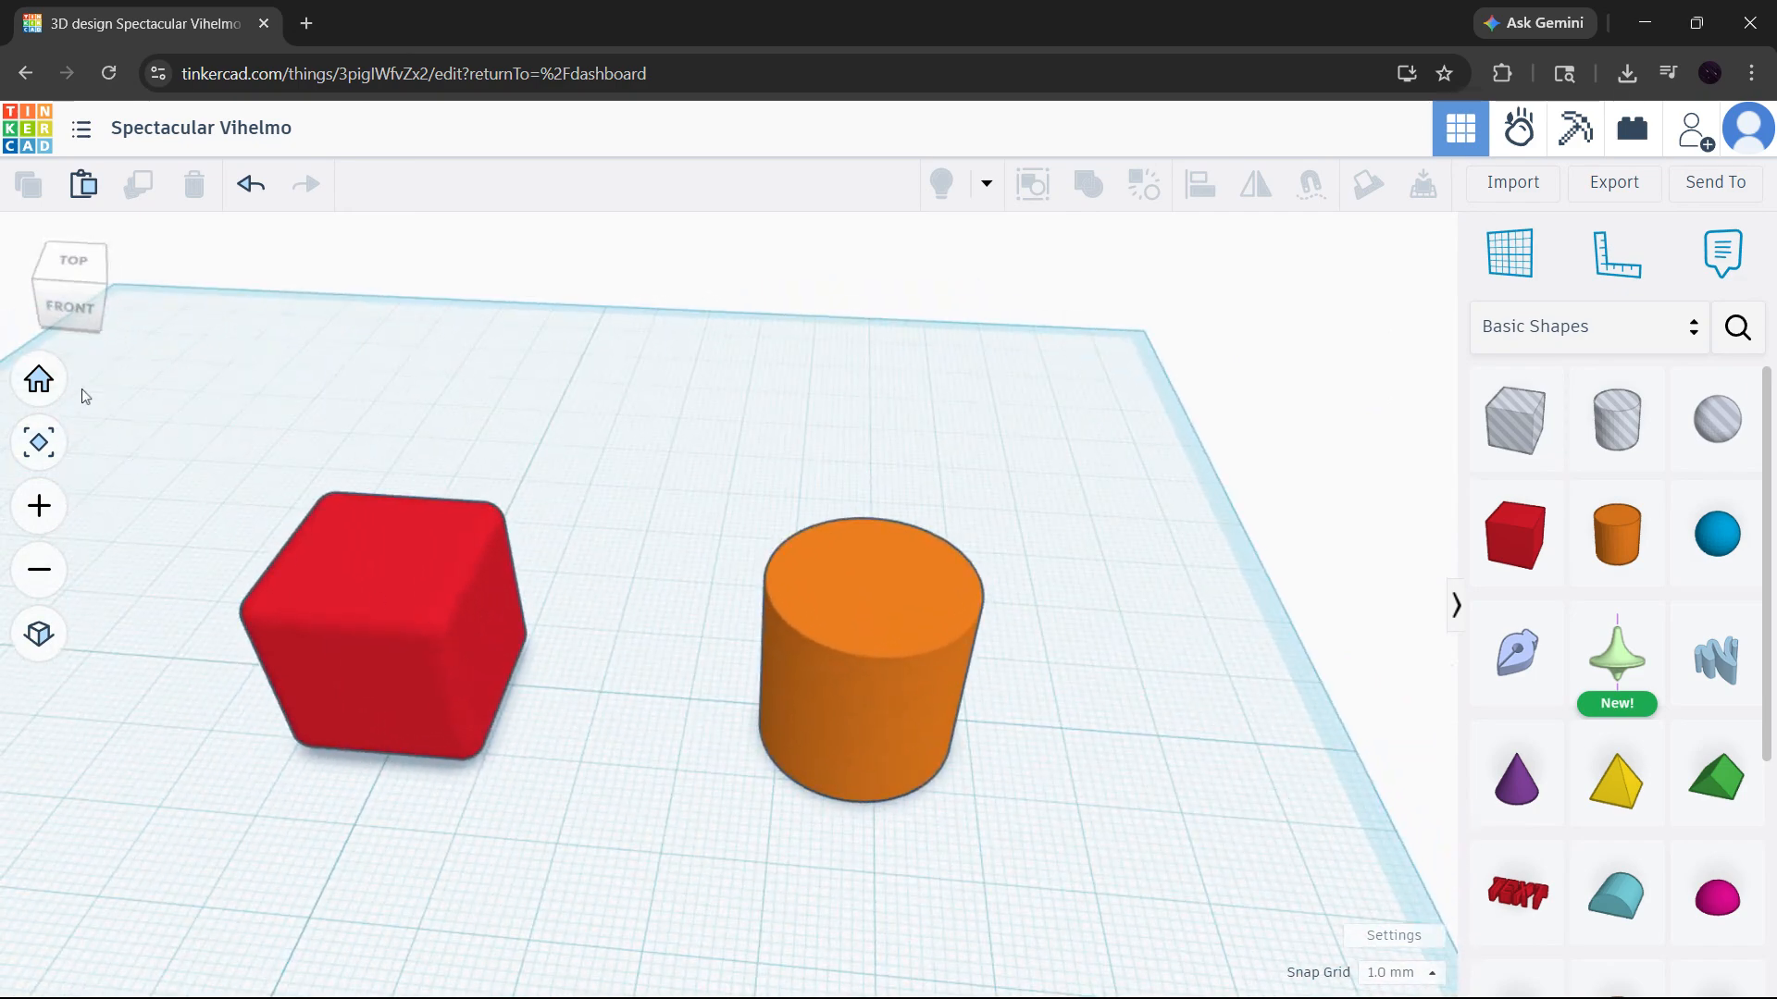
click(39, 379)
click(38, 504)
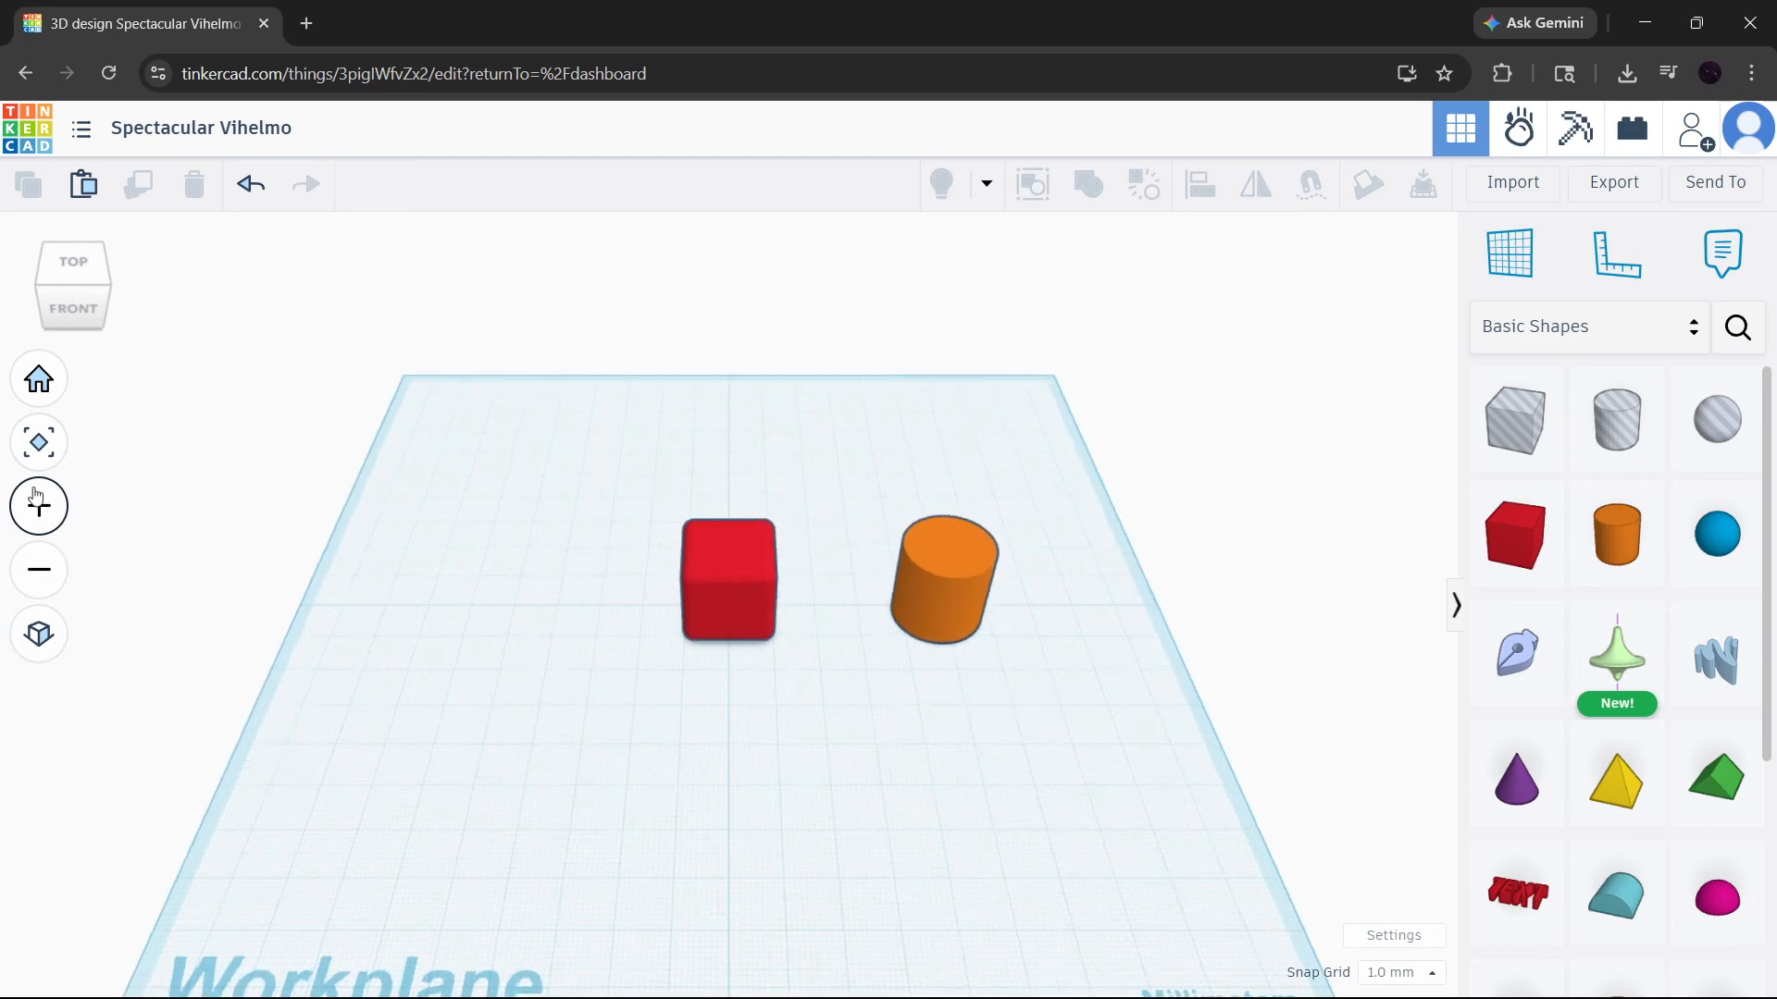
scroll(879, 596, up, 3)
scroll(884, 598, up, 2)
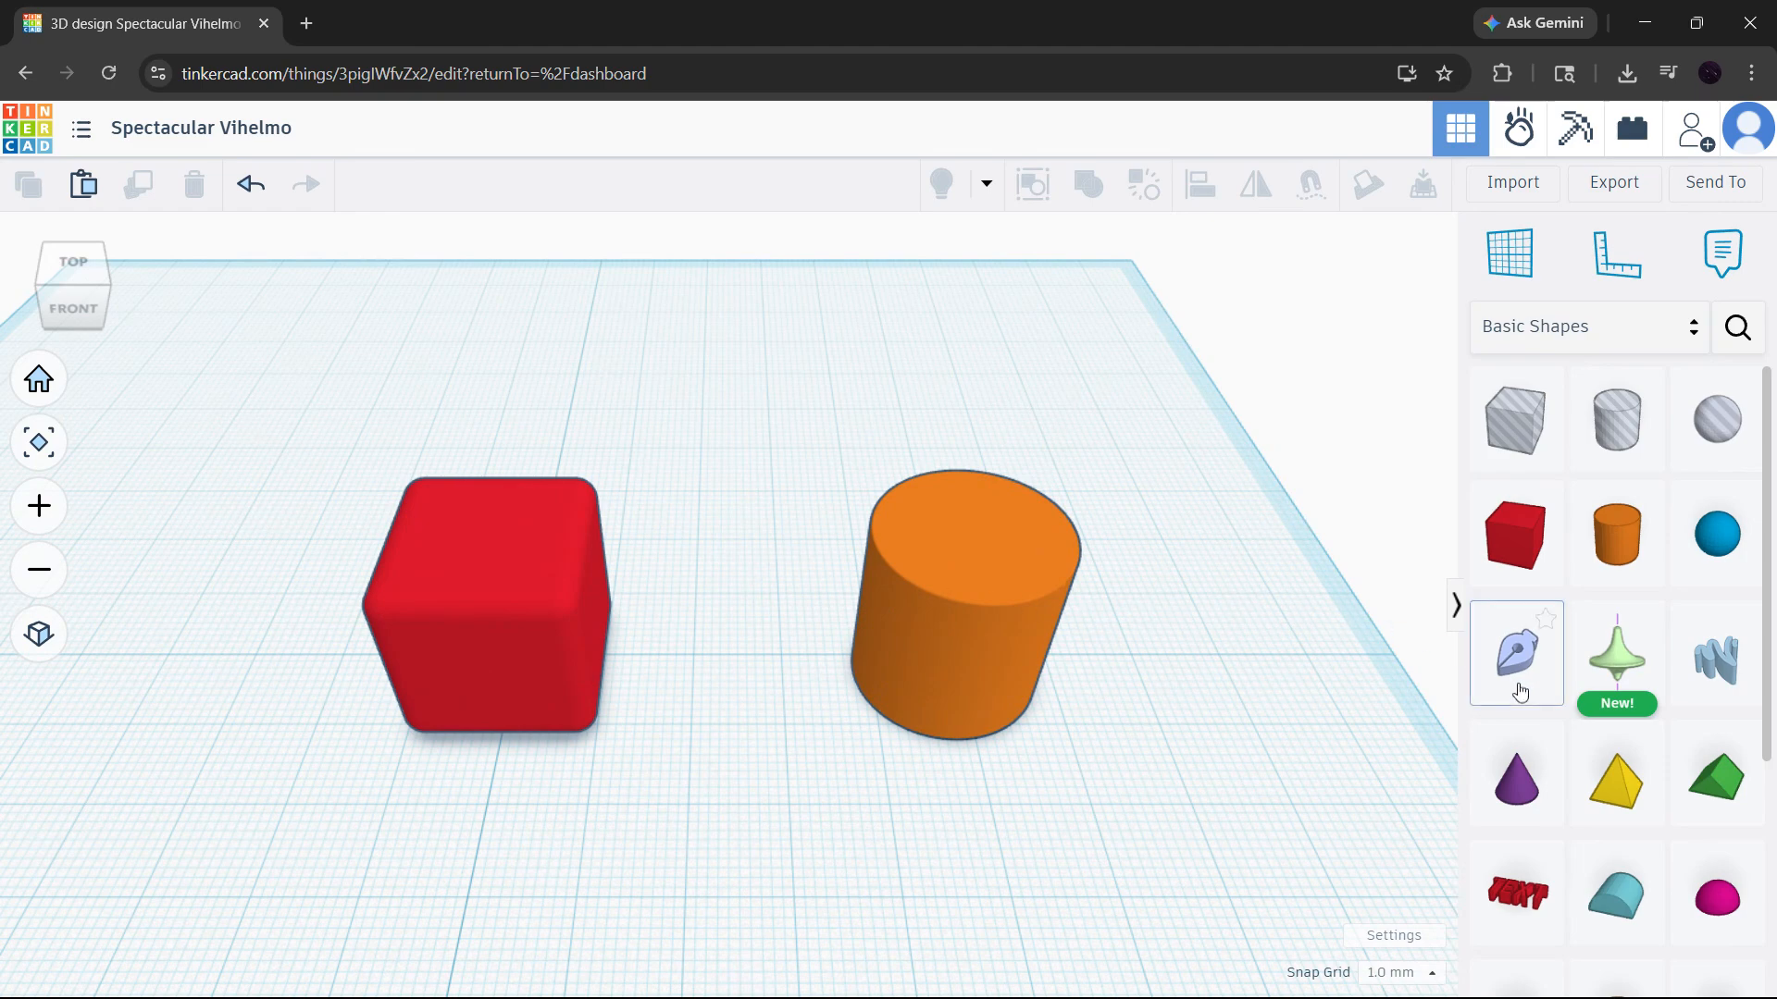
- Search the community shape library for "round"
scroll(1520, 689, down, 4)
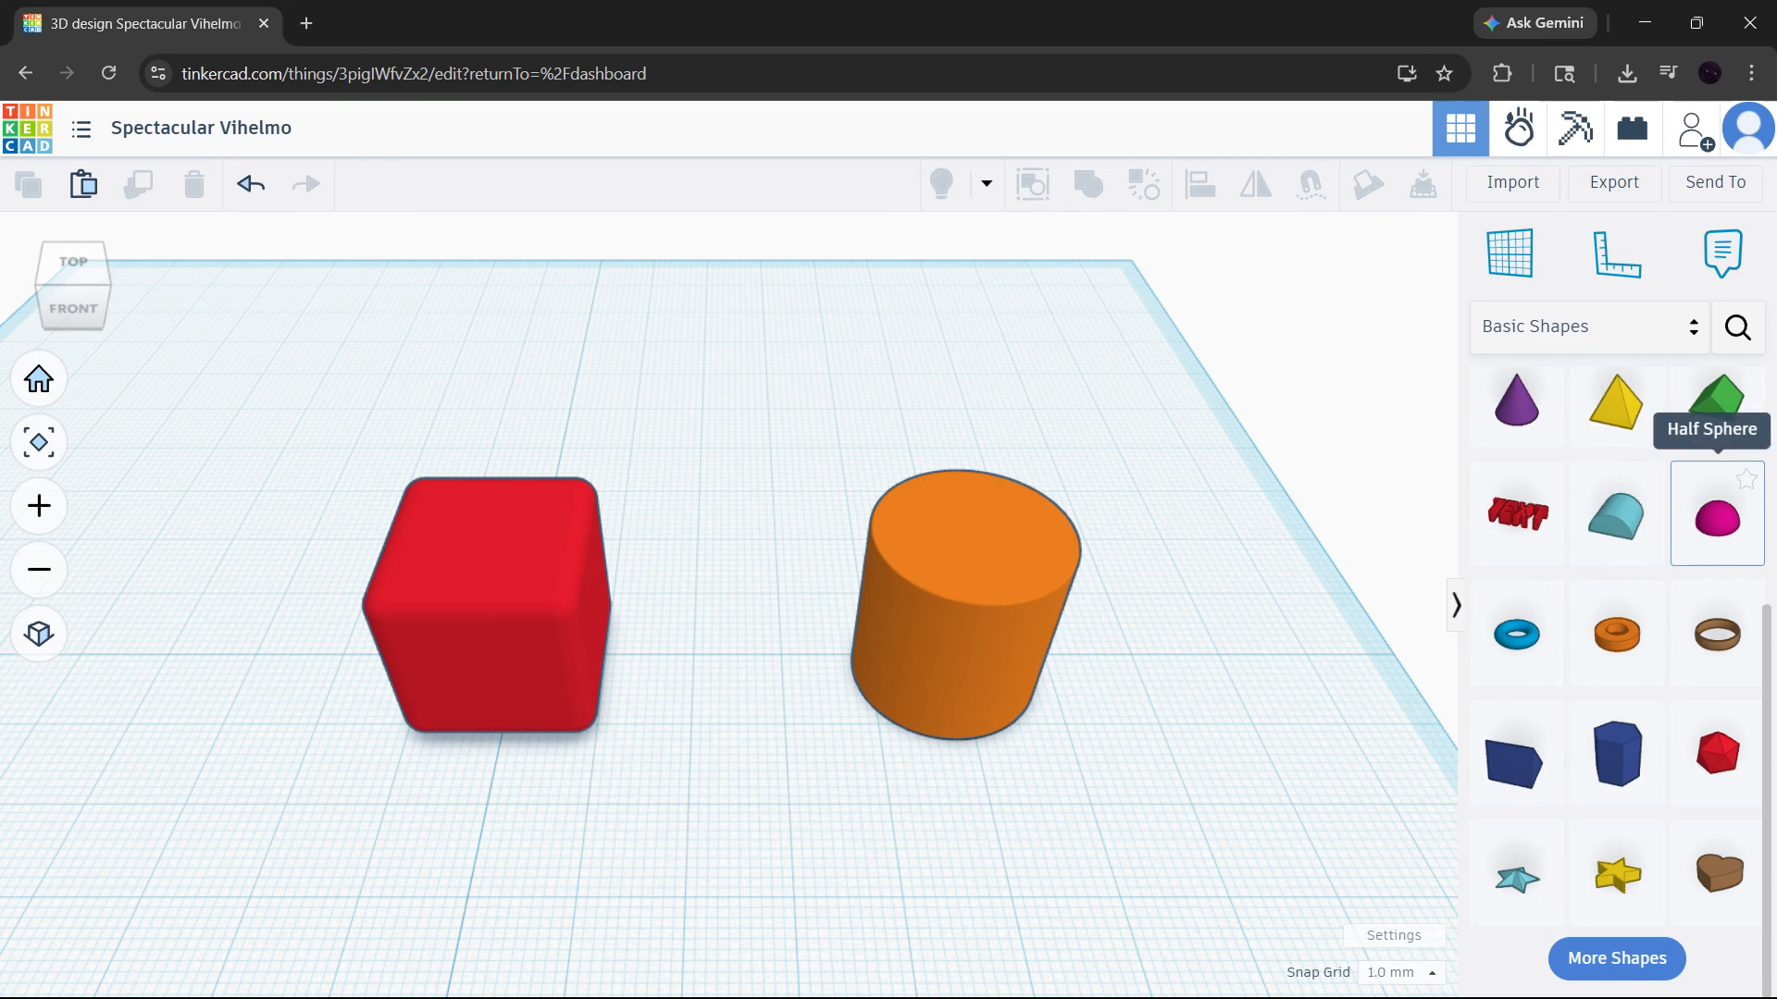
click(1731, 333)
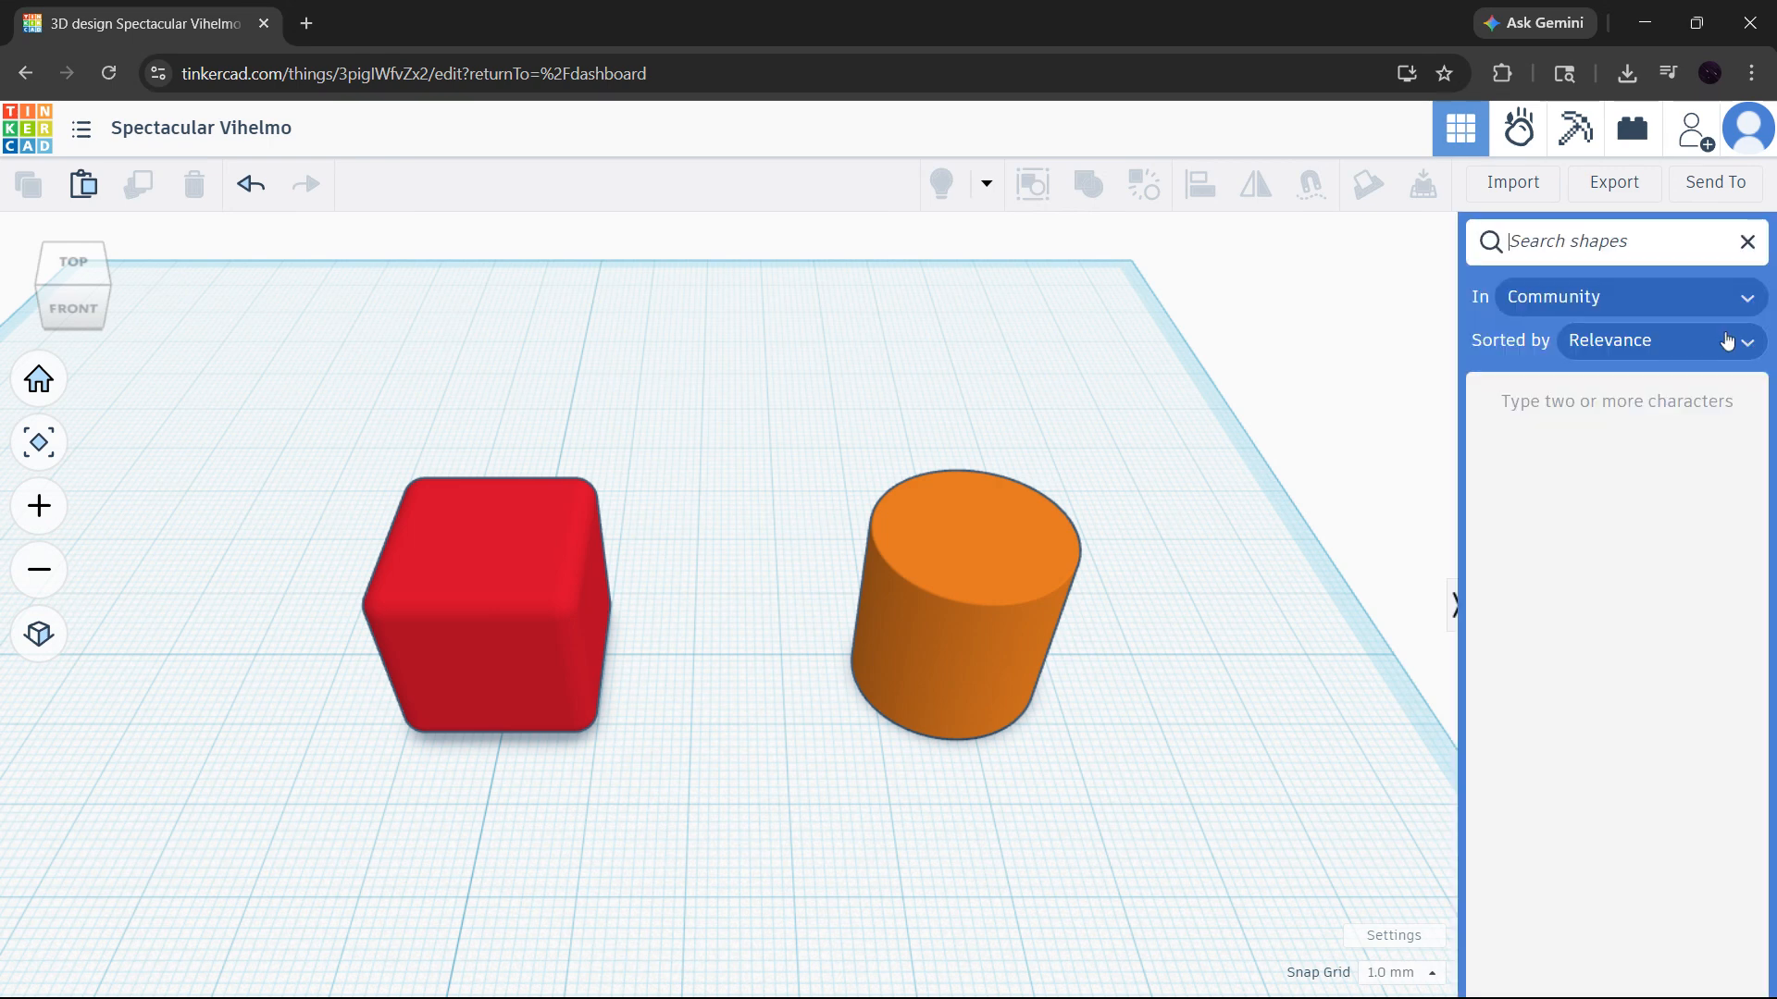
text(round)
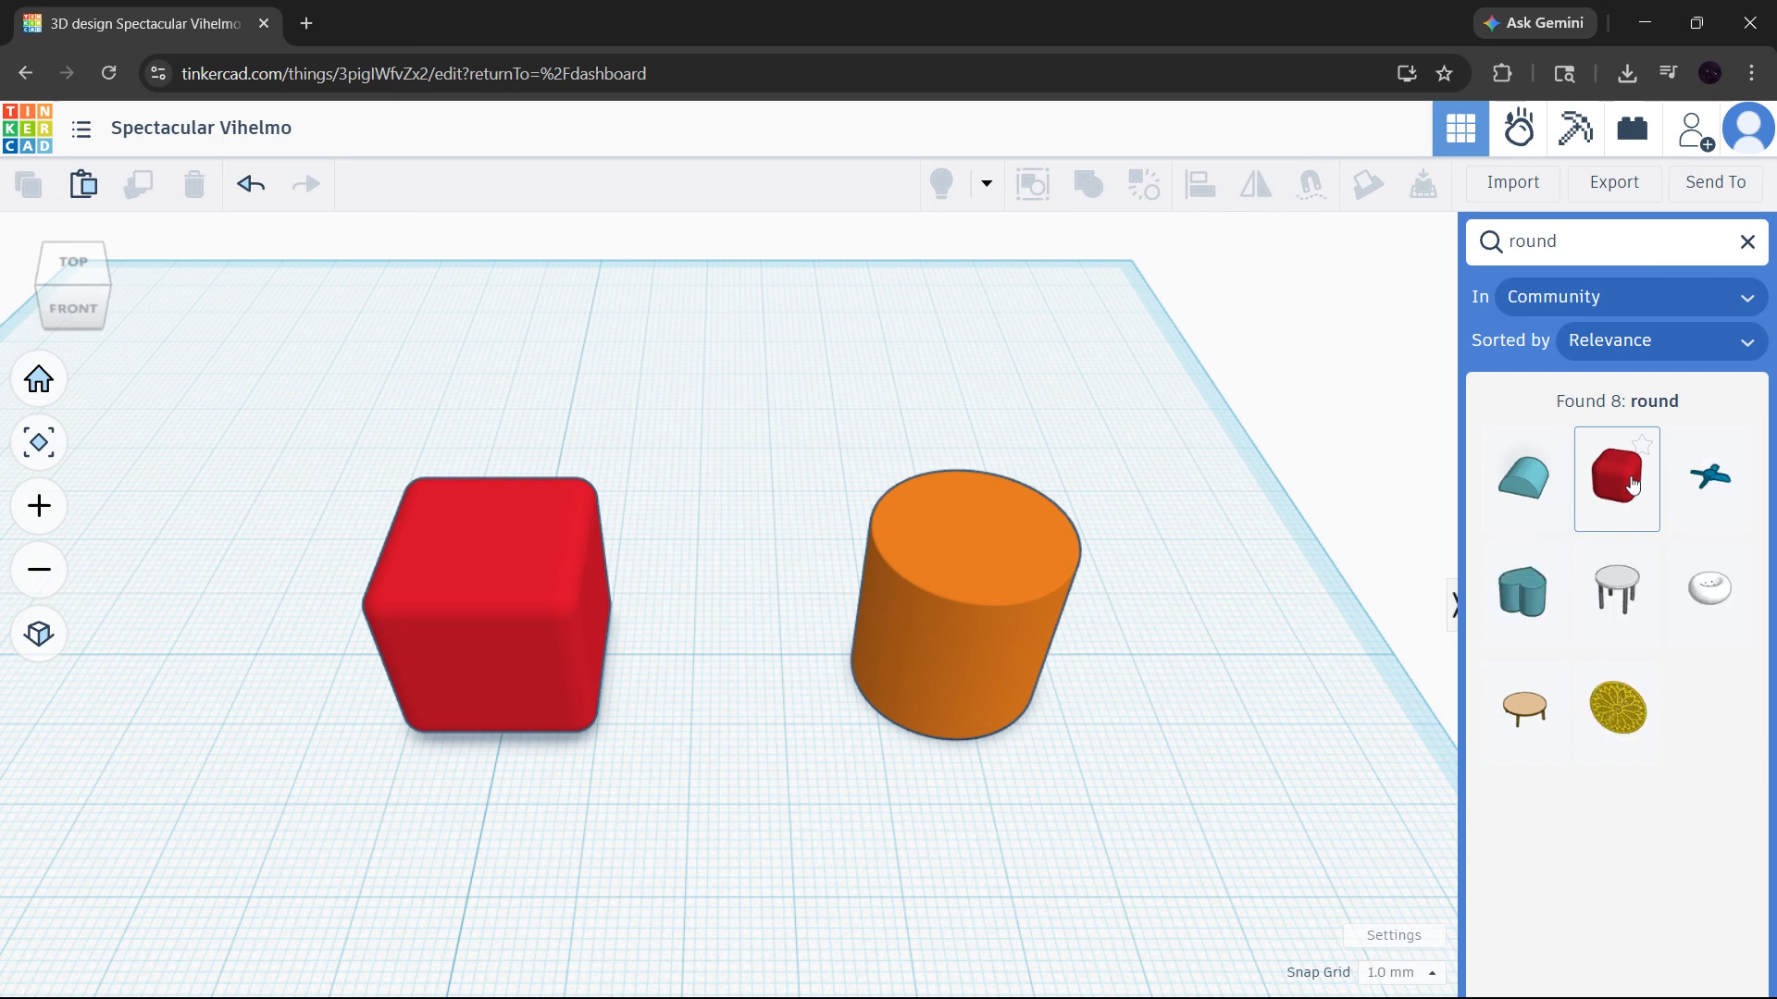
- Place a Round Roof shape on the top face of the red box
click(1528, 500)
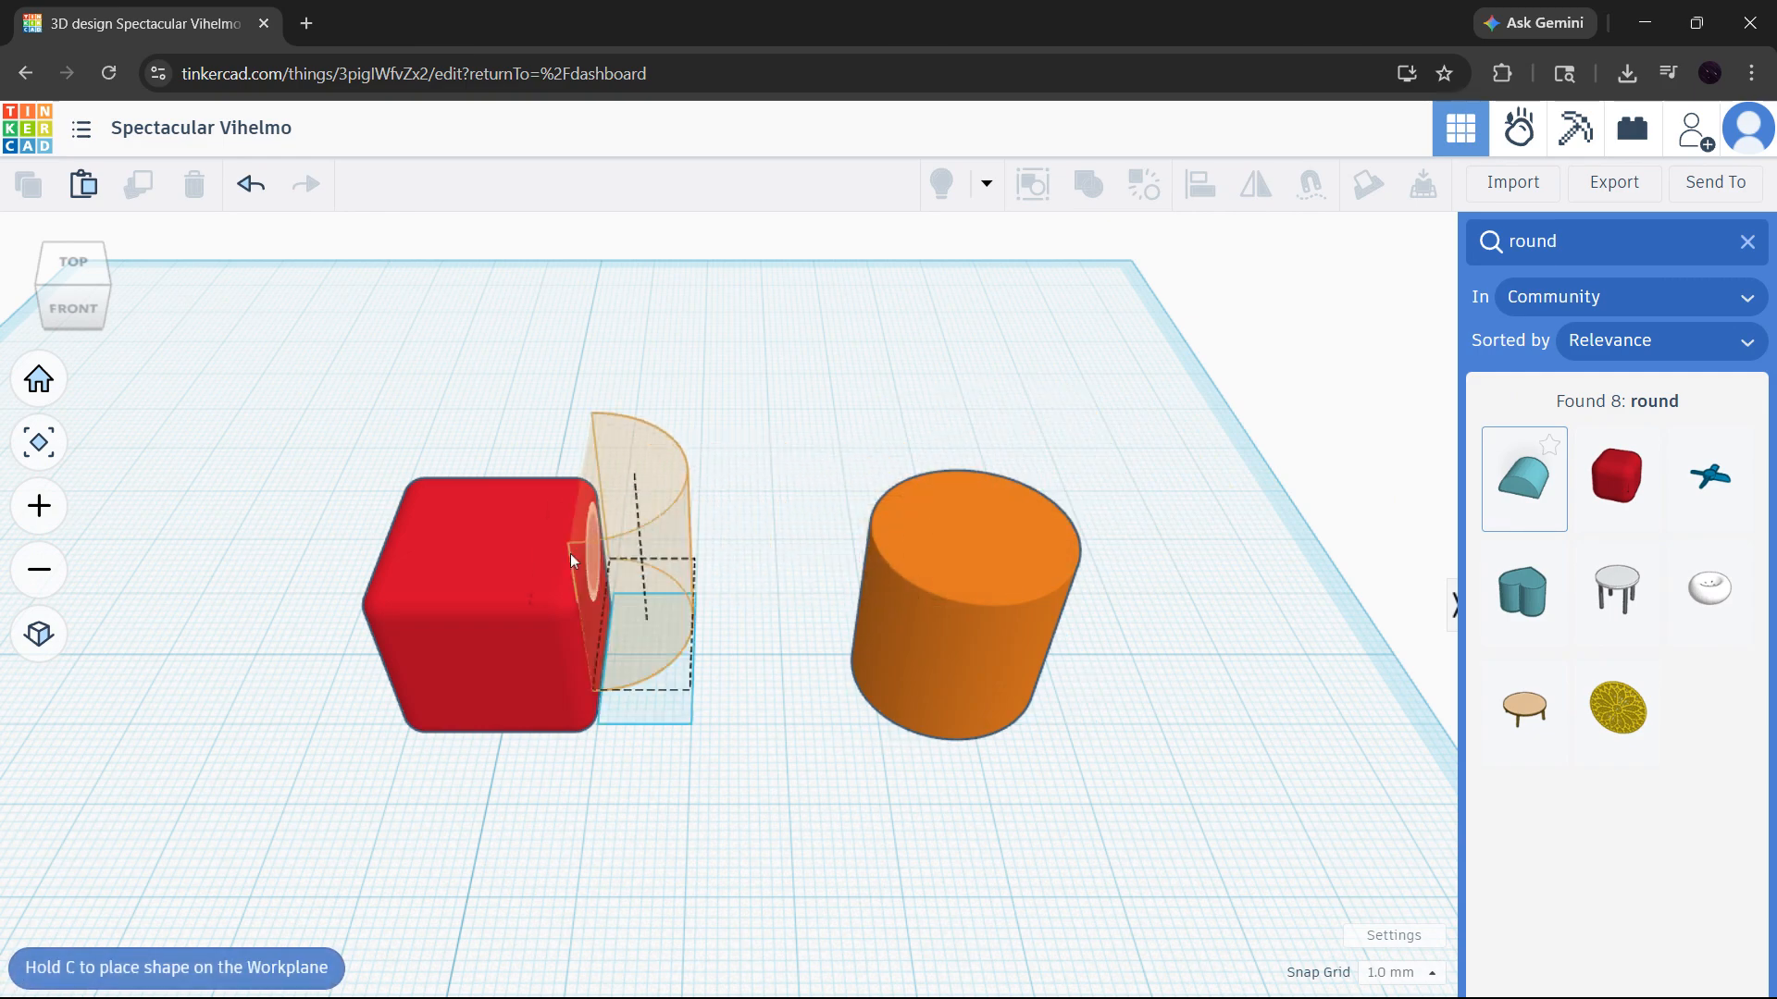
click(483, 546)
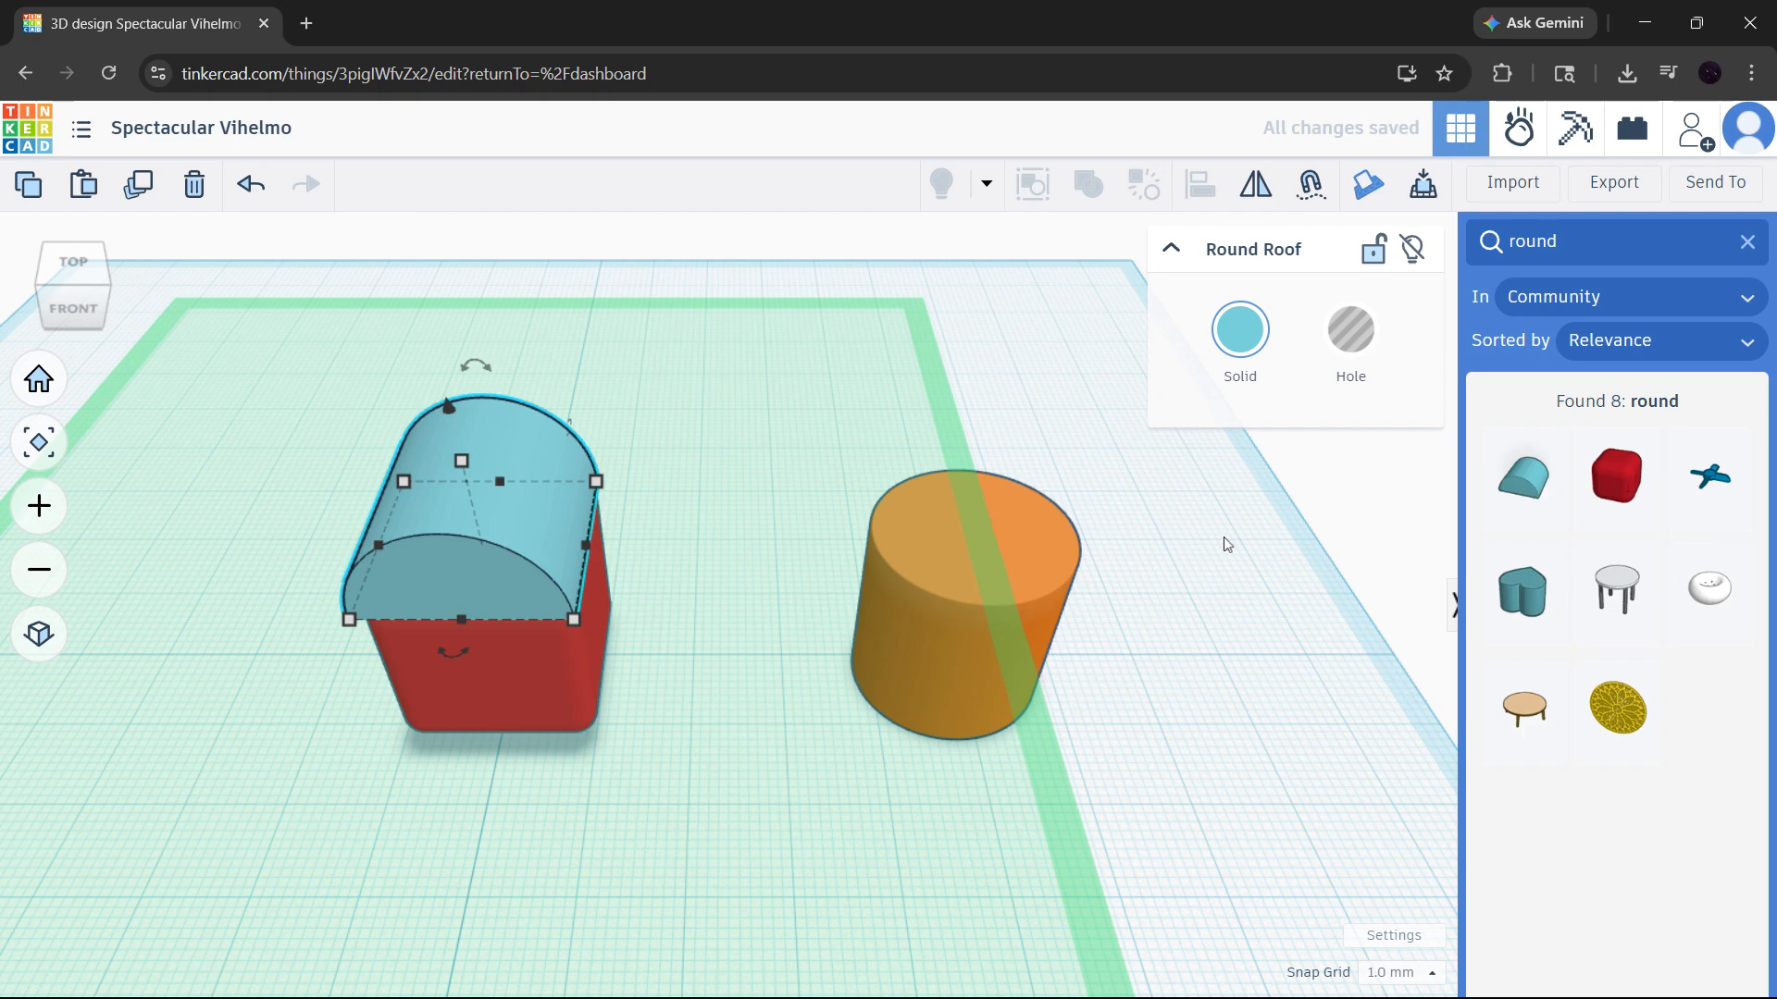
click(1148, 551)
- Shorten the round roof from its front edge to a depth of about 18 mm
middle_drag(444, 561, 935, 512)
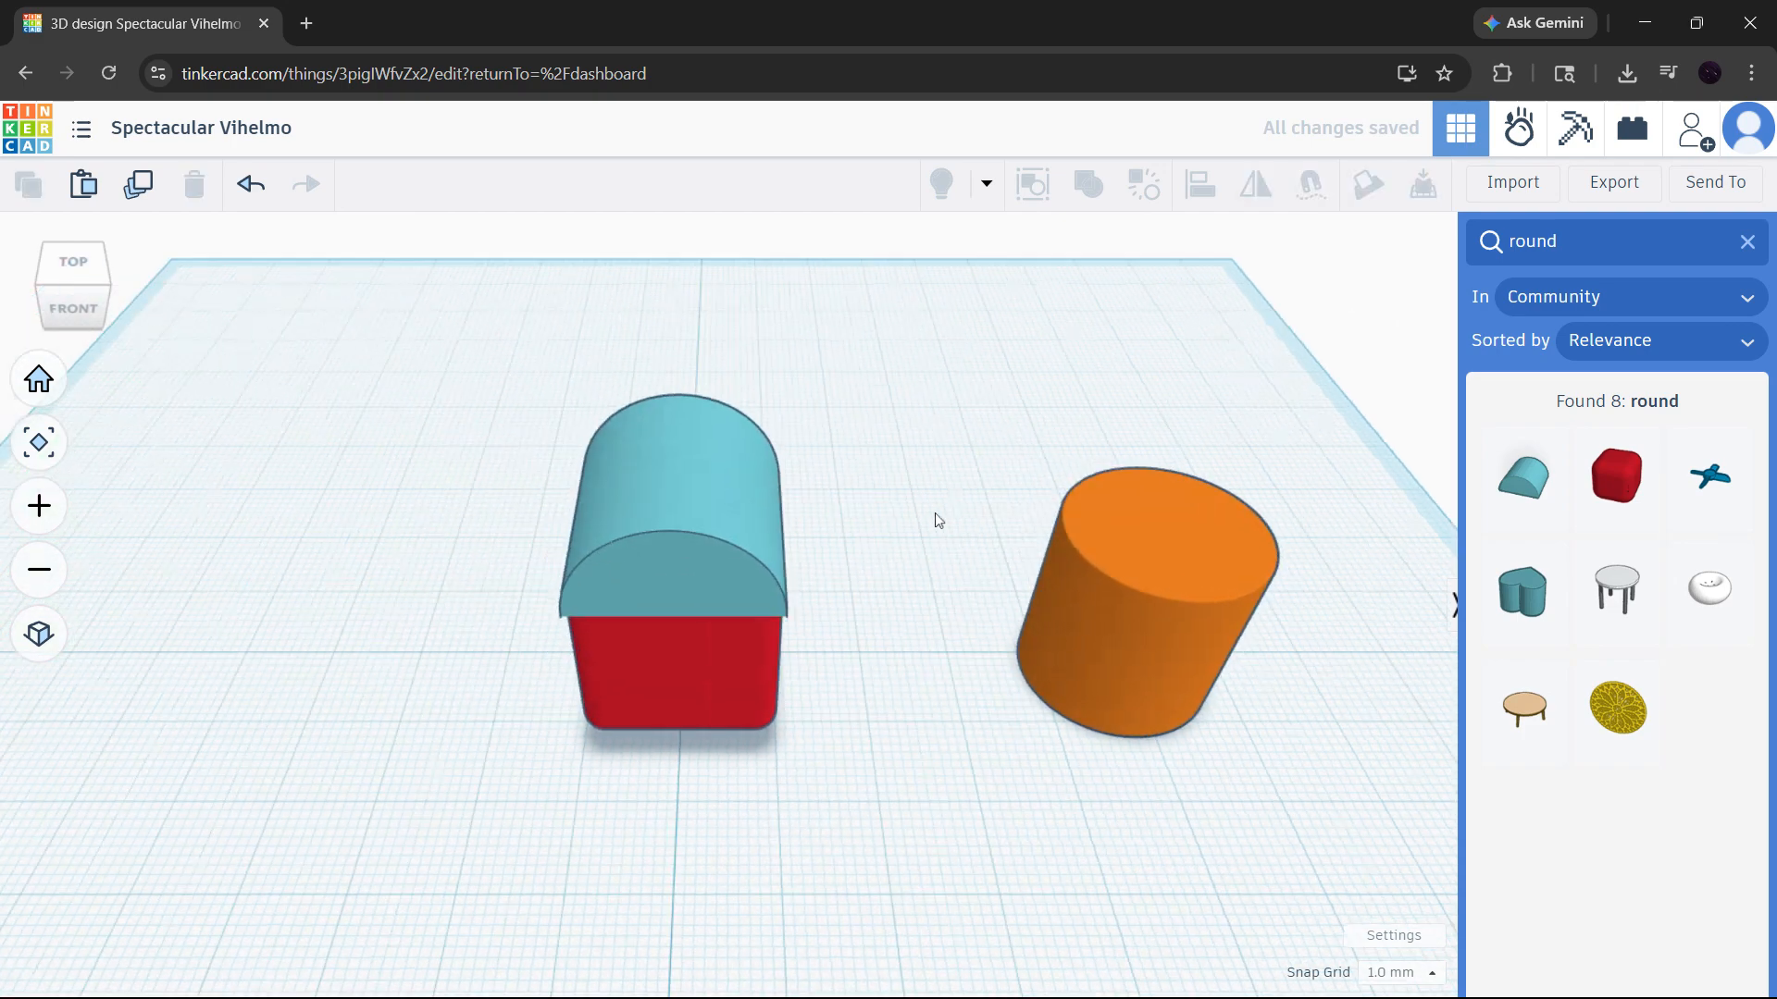
scroll(865, 507, up, 3)
right_drag(972, 583, 1217, 611)
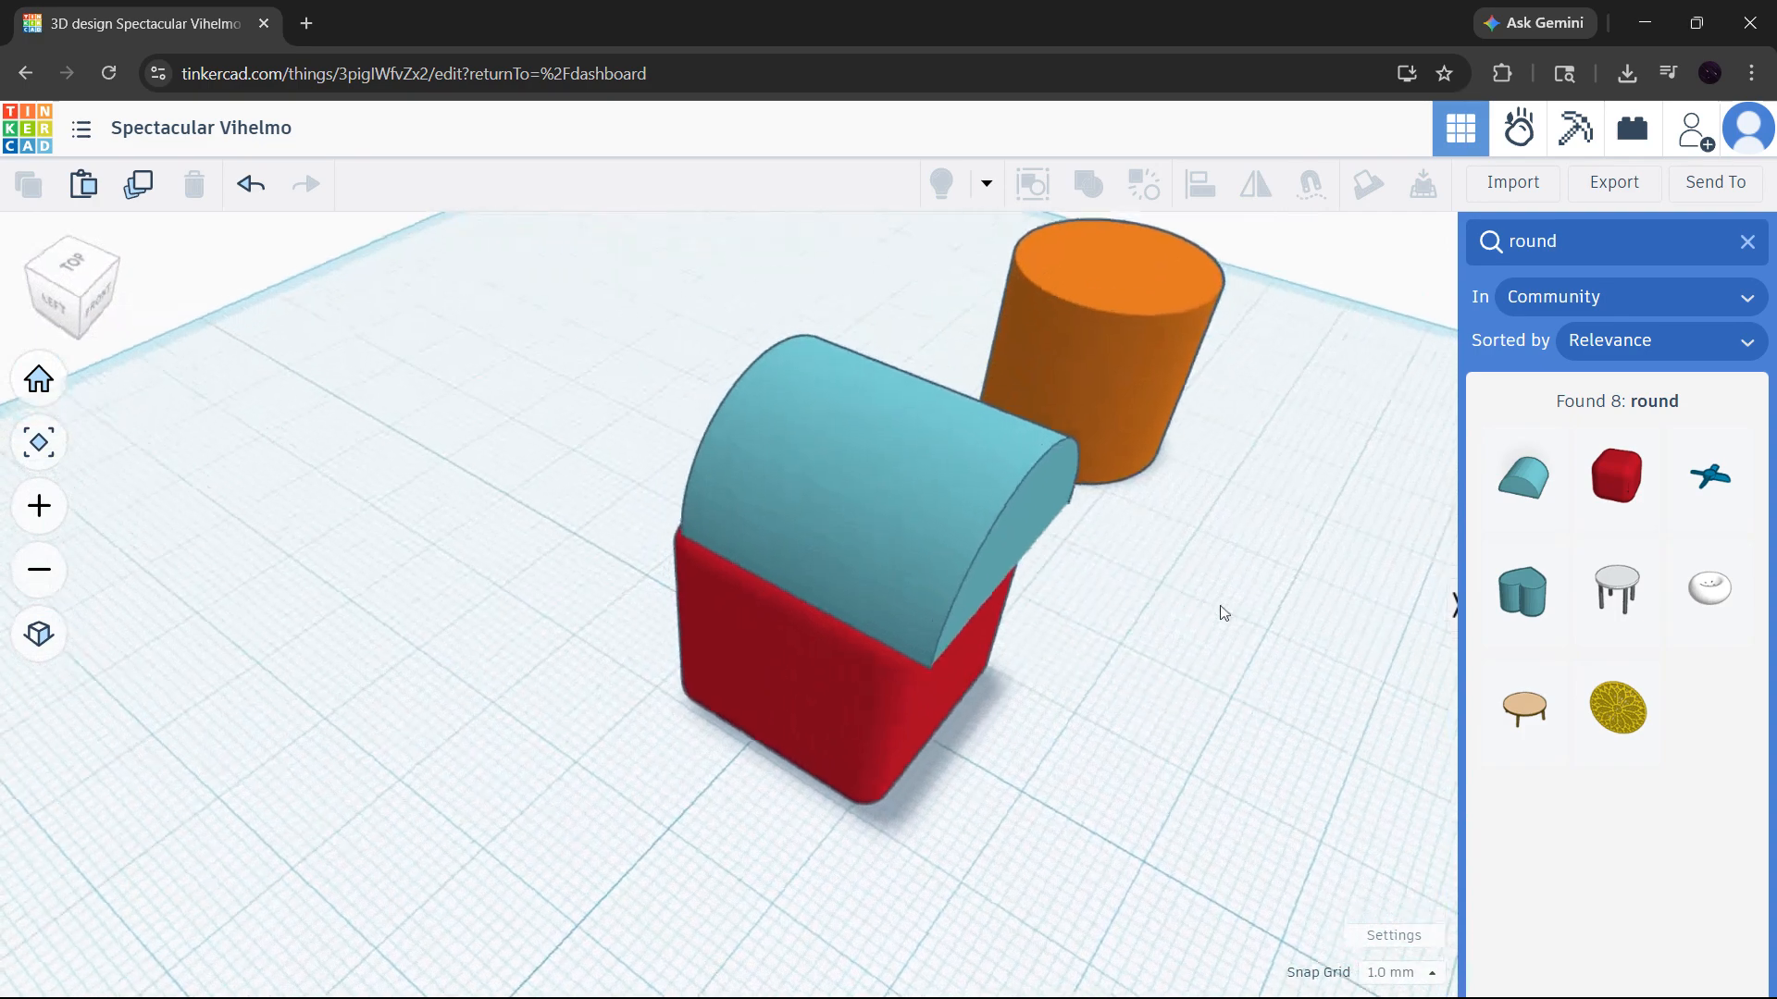
click(1014, 505)
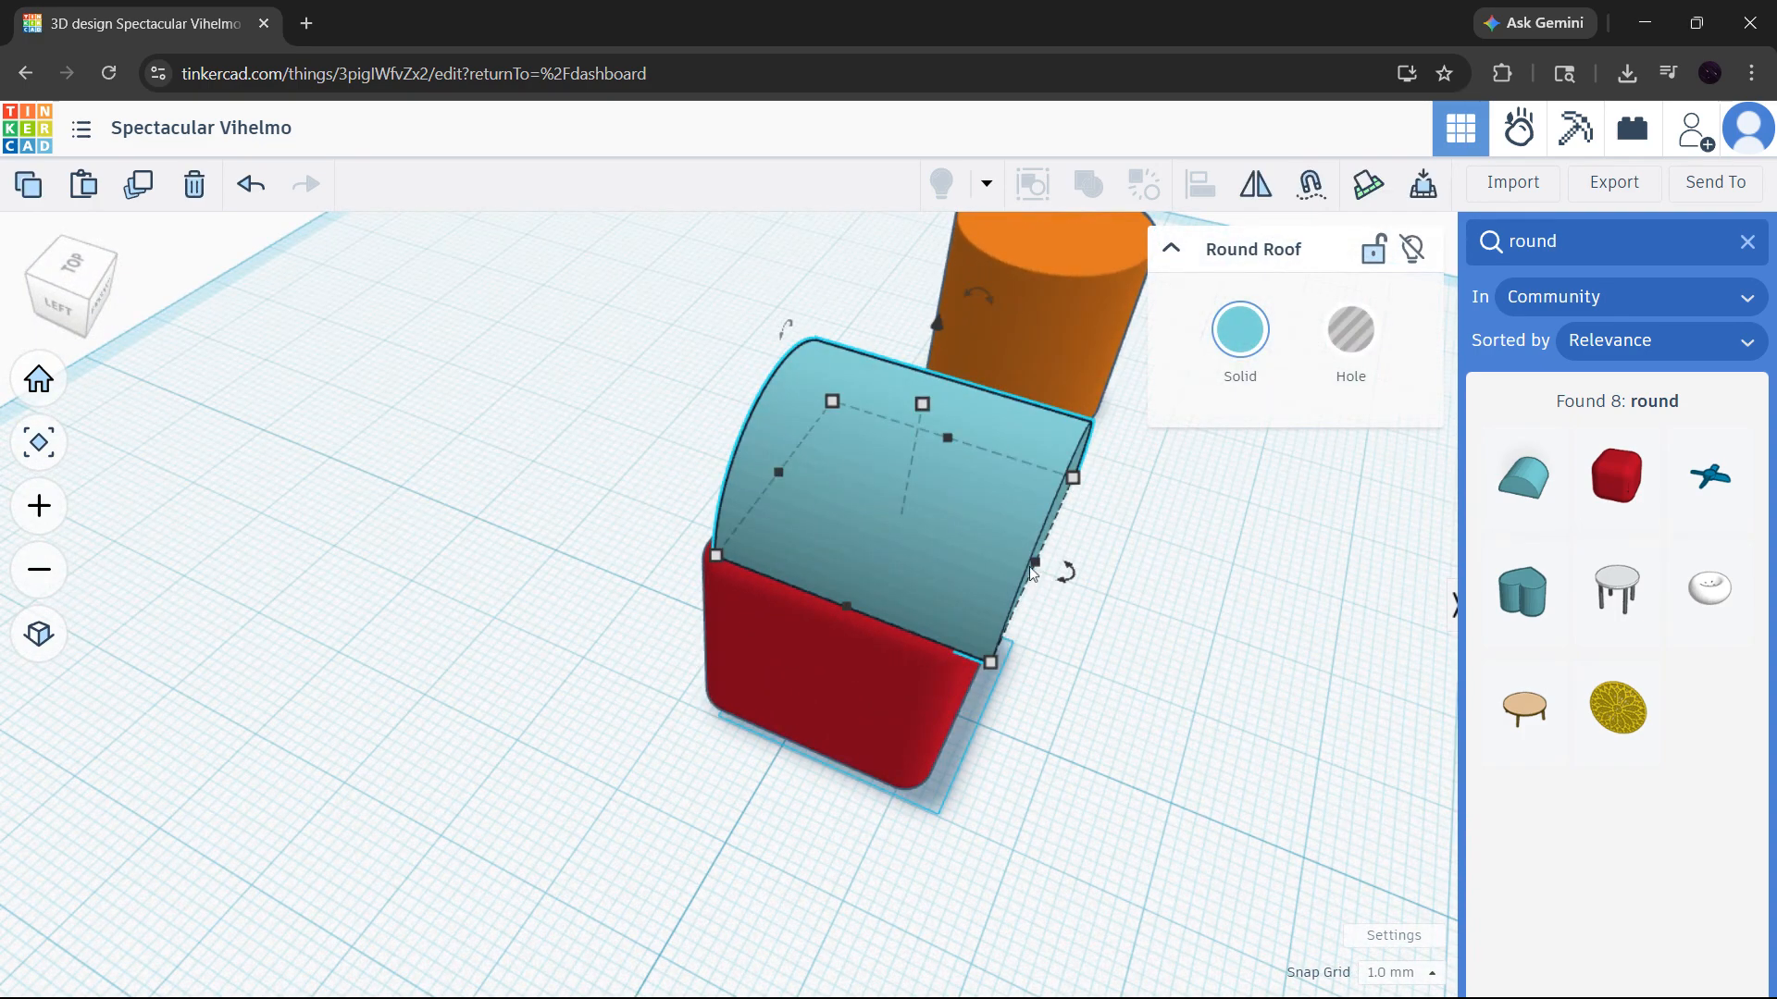
drag(1037, 566, 1018, 558)
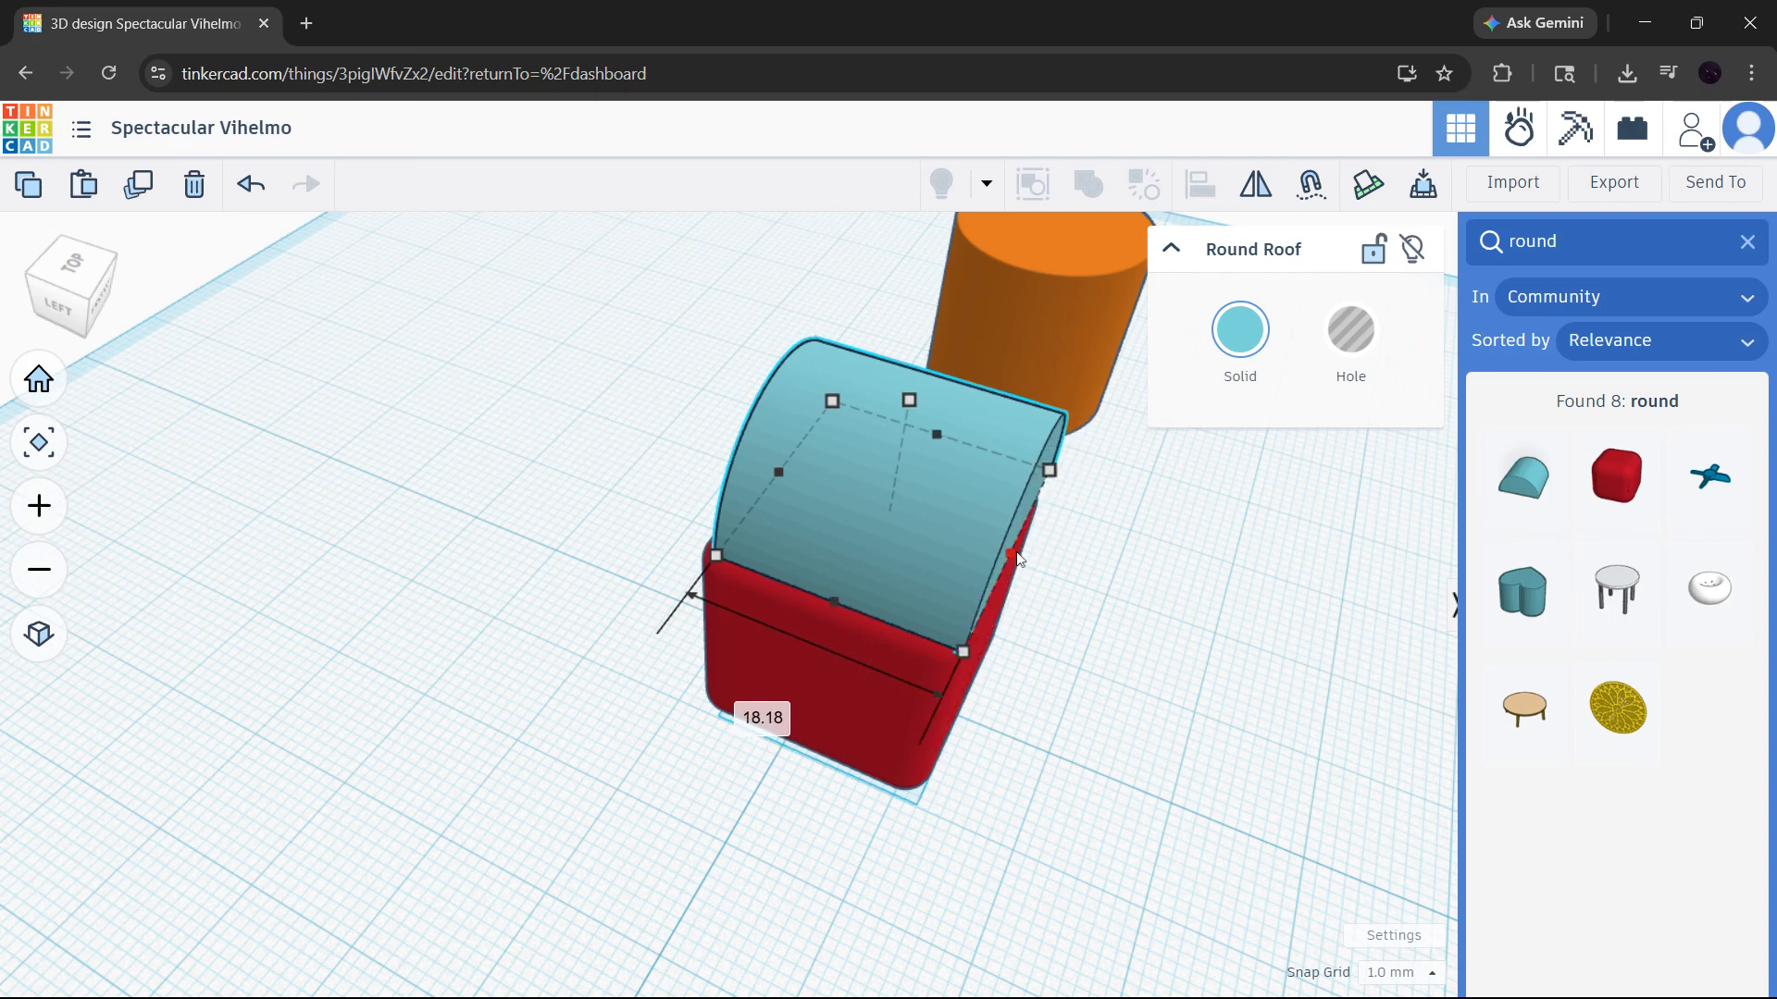
- Narrow the round roof from both sides to a width of 18 mm so it fits within the box's top
right_drag(1175, 559, 846, 528)
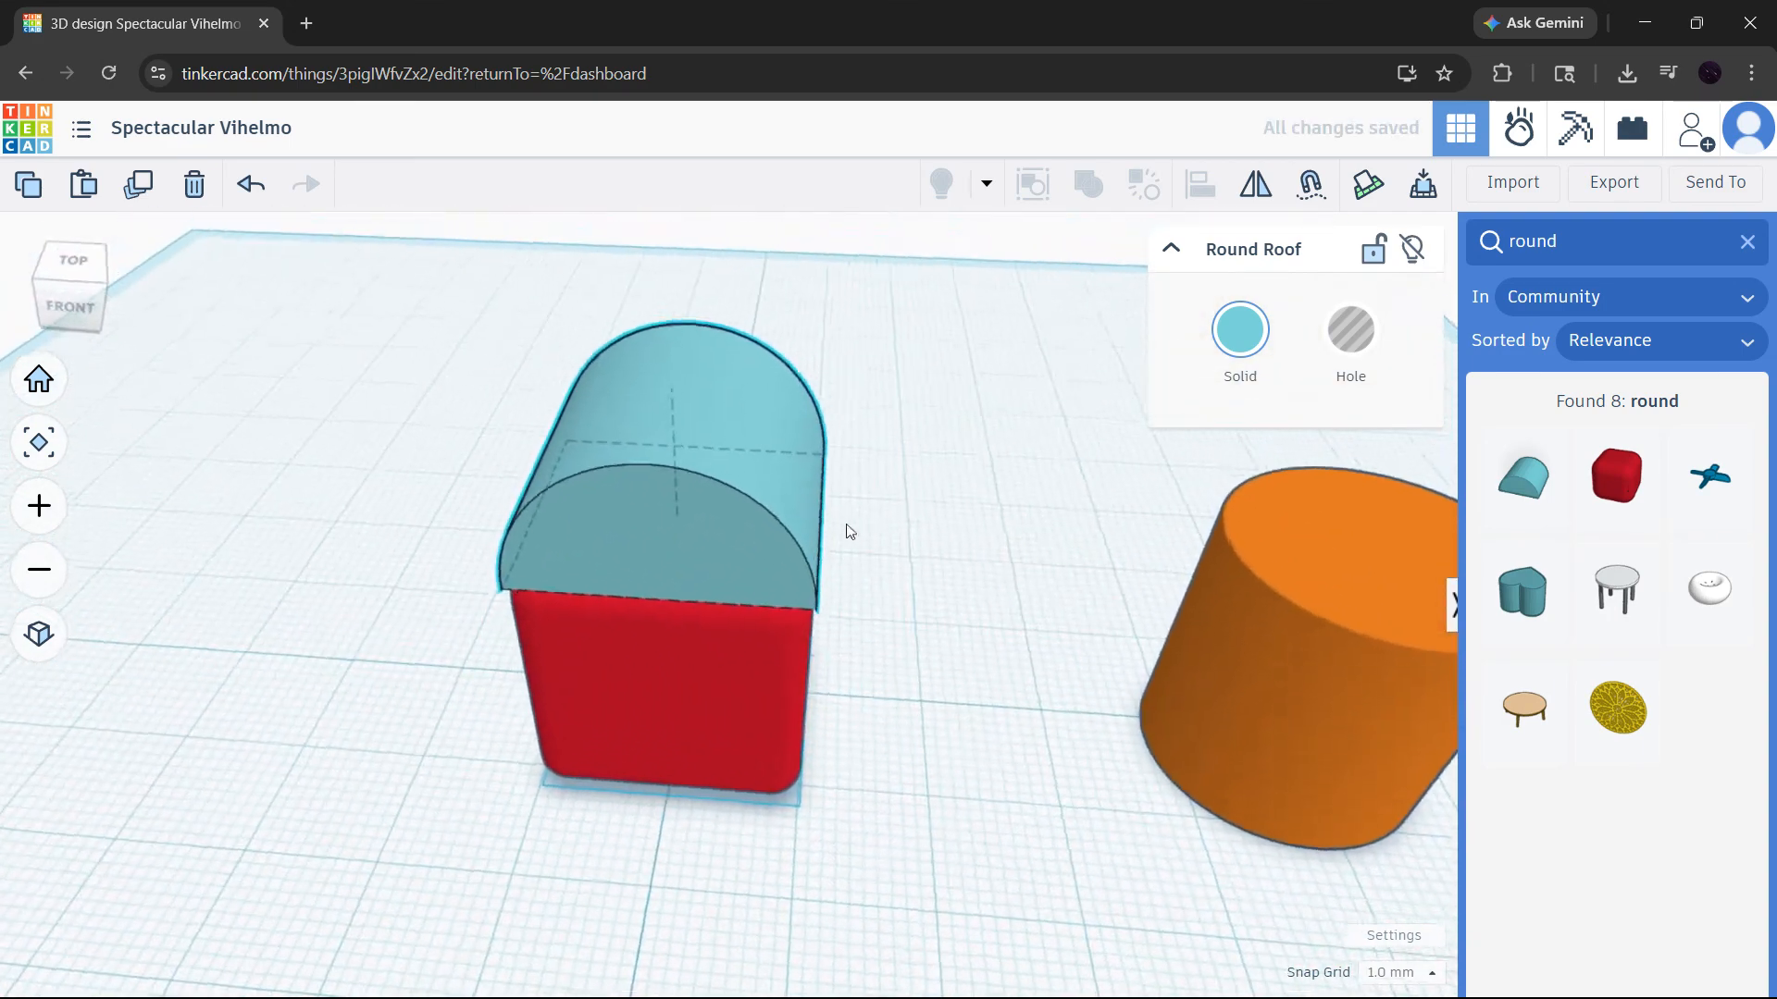
drag(834, 493, 818, 494)
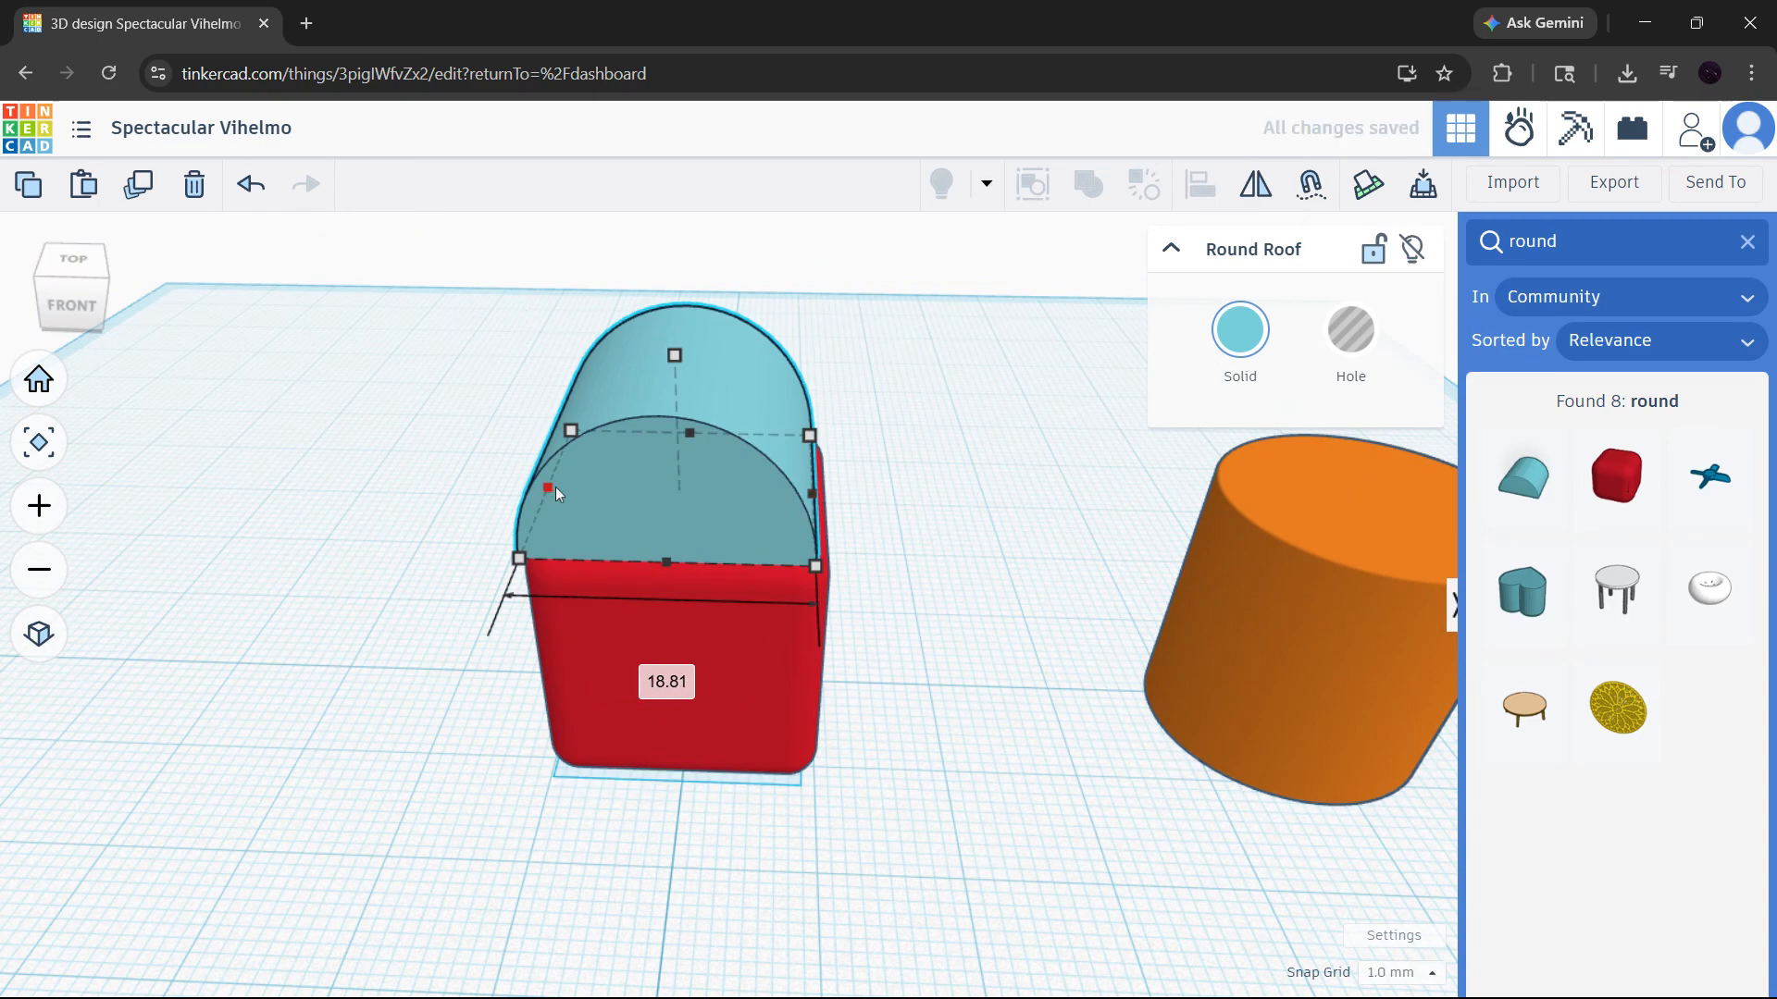
drag(555, 487, 563, 490)
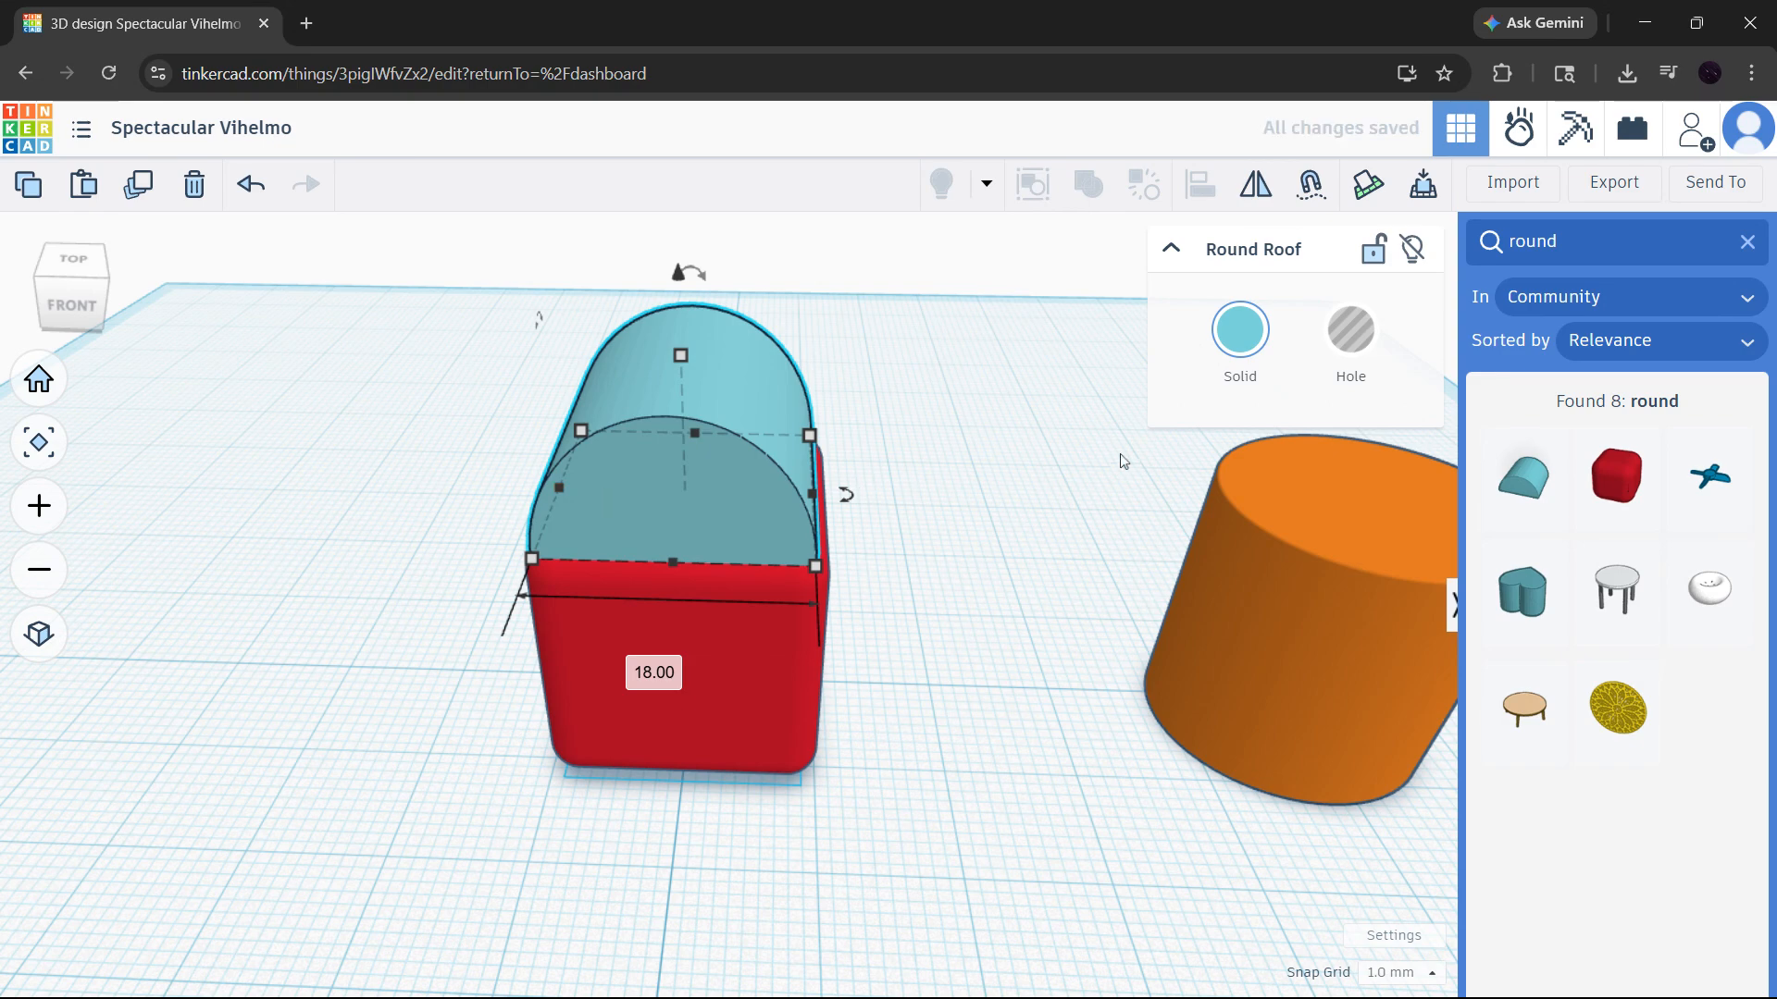
click(1022, 687)
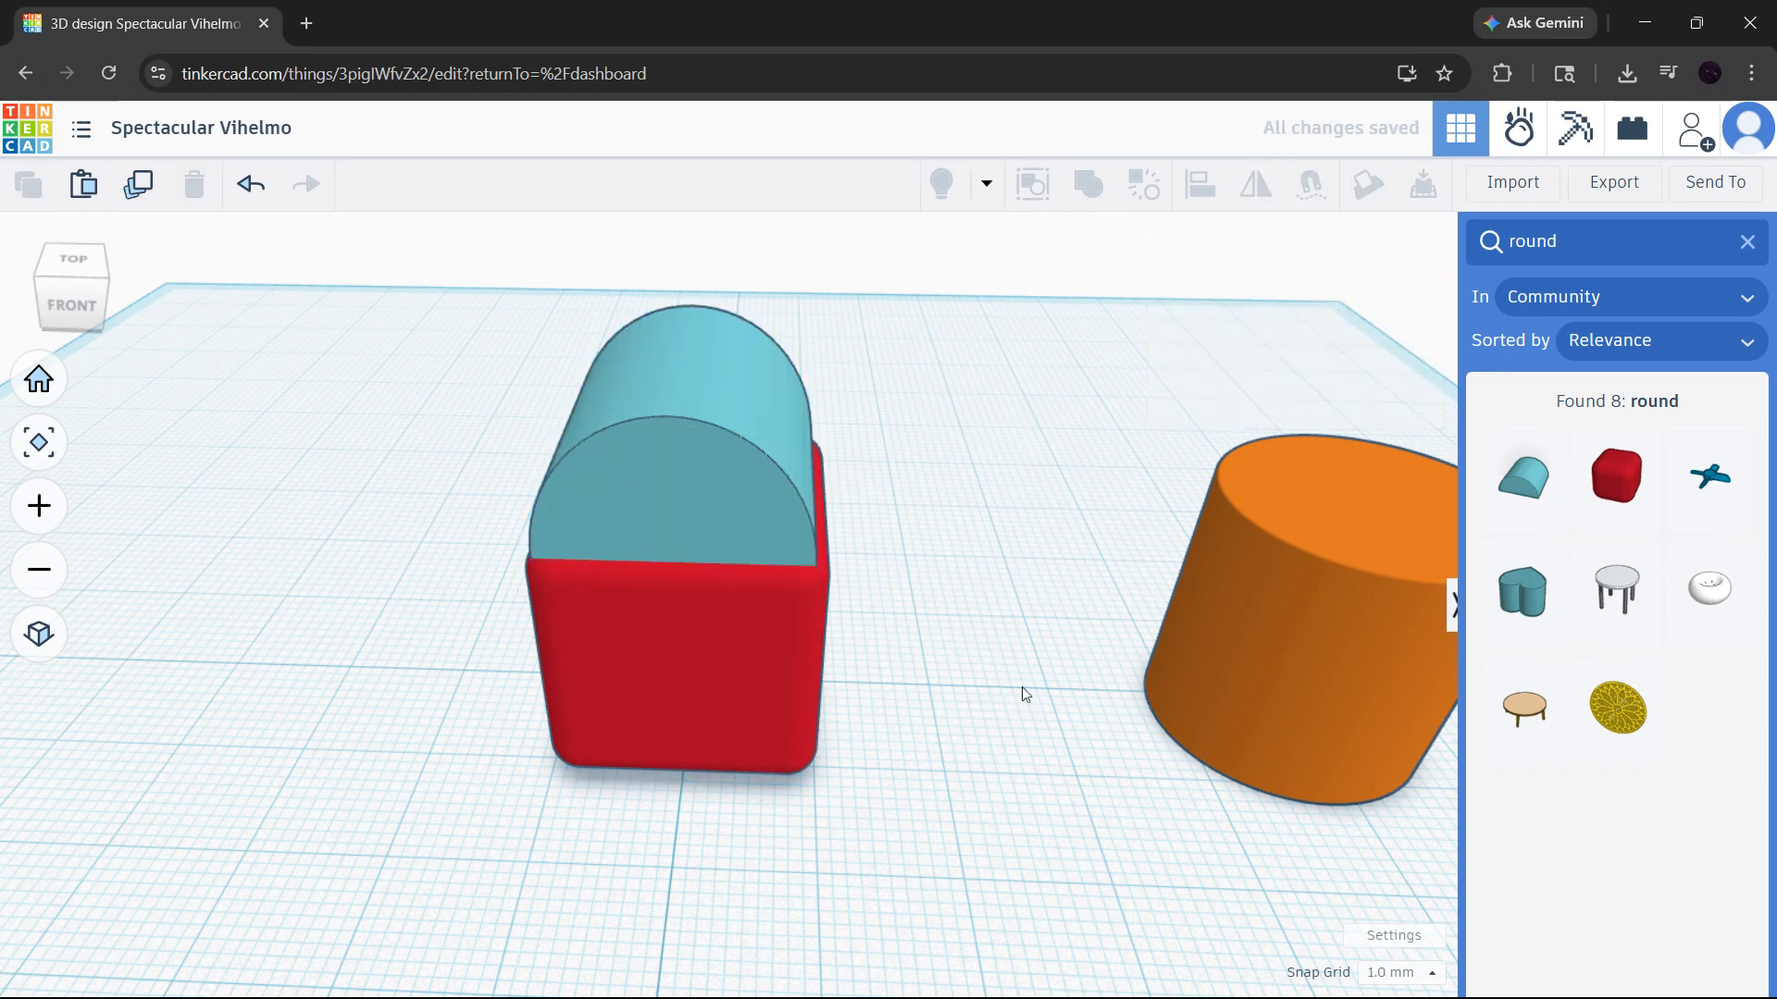
- Clear the shape search to return to the Basic Shapes library
scroll(1027, 684, down, 5)
click(1747, 241)
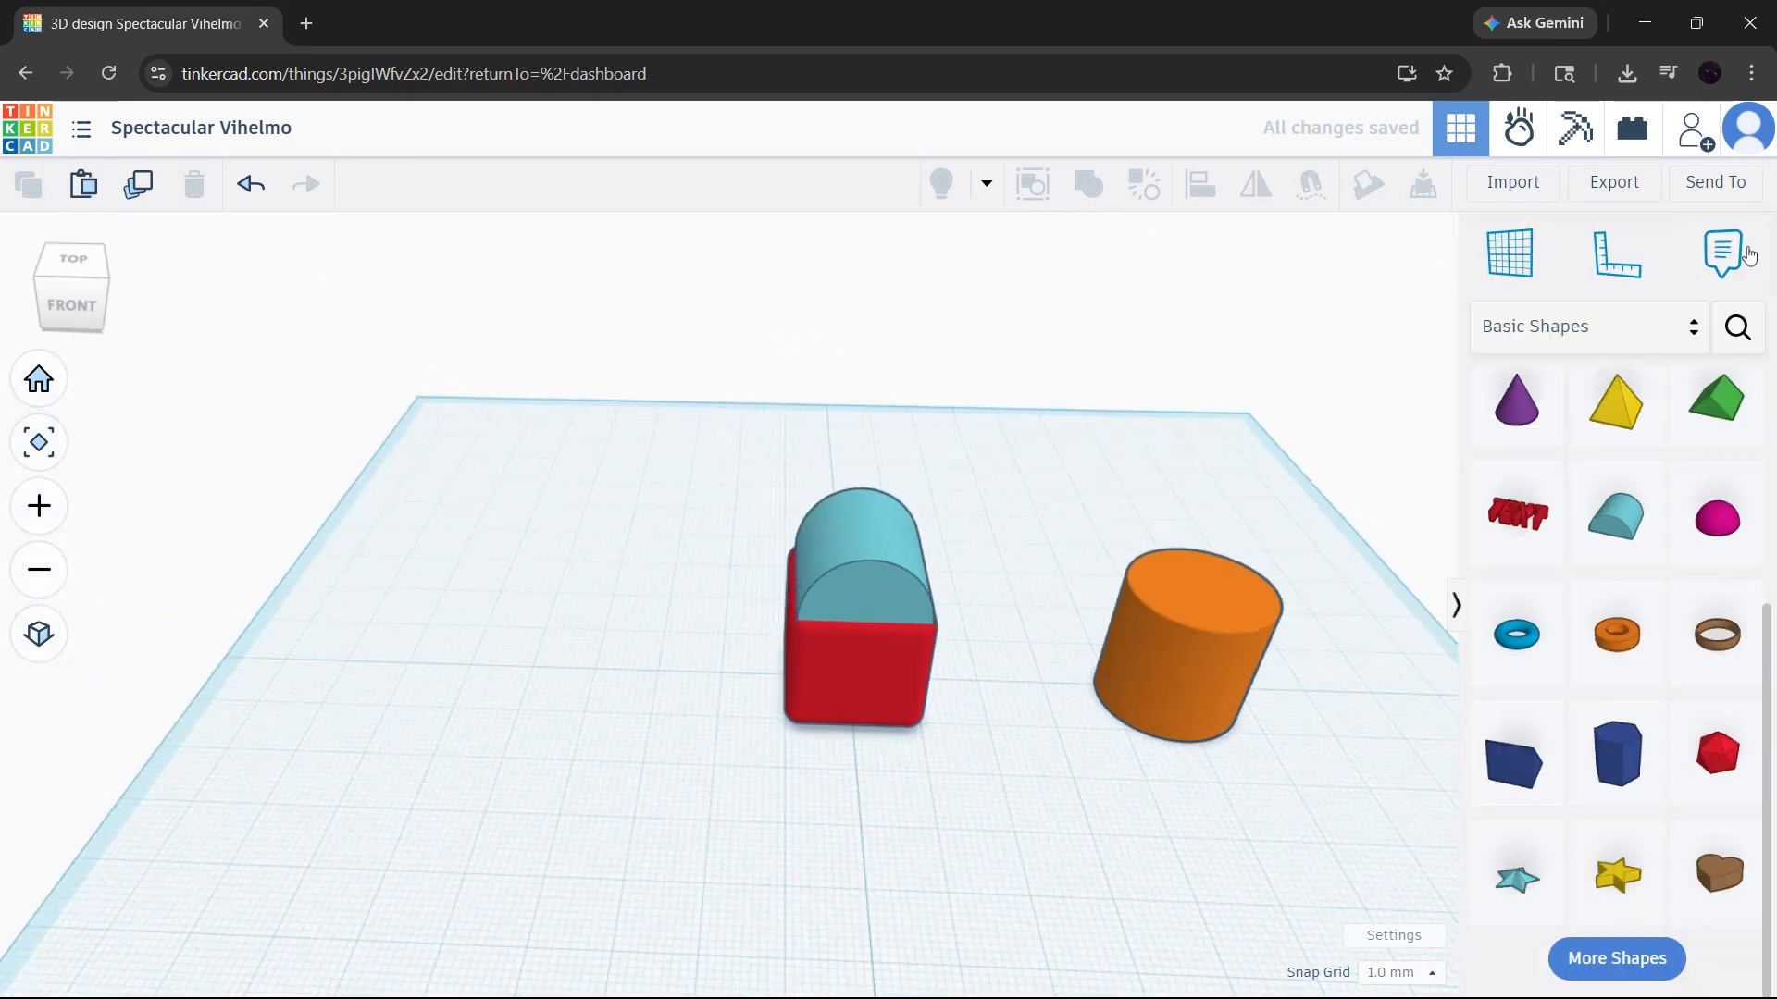
- Turn the orange cylinder into a hole and move it onto the red box
click(1205, 672)
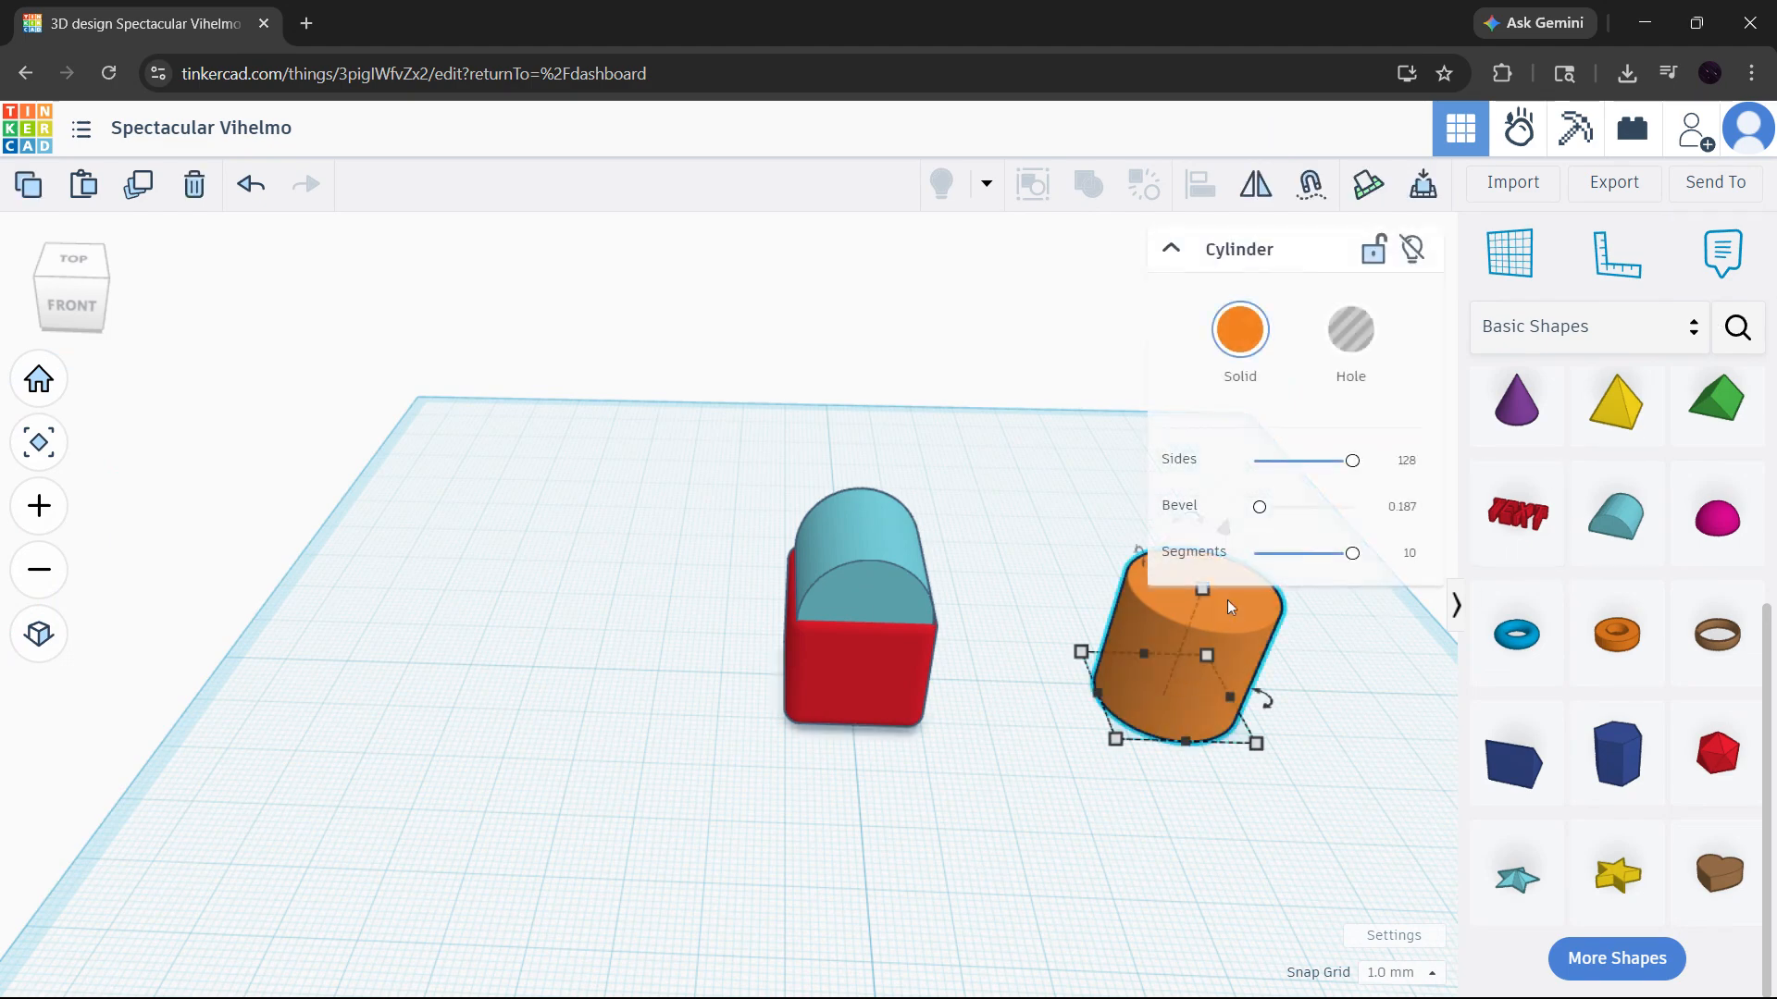
click(1366, 342)
drag(1245, 666, 846, 632)
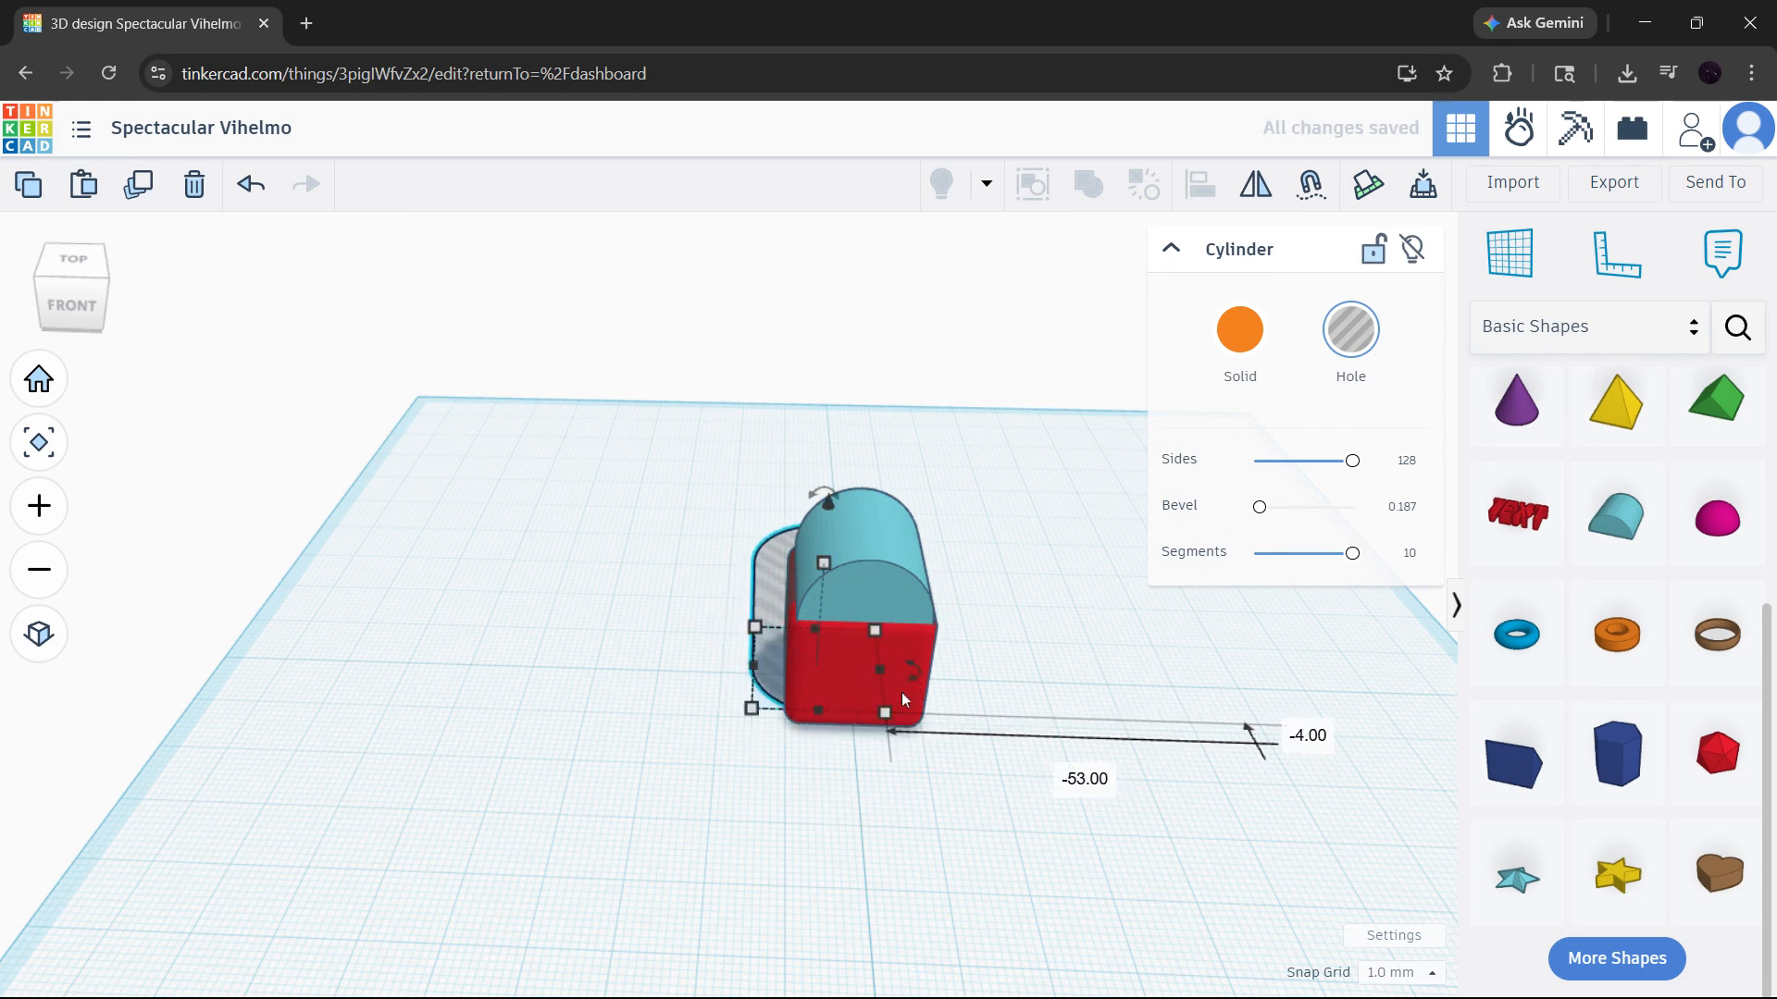
- Resize the cylinder hole's base to 24 by 24 mm, positioned around the red box
drag(887, 718, 949, 773)
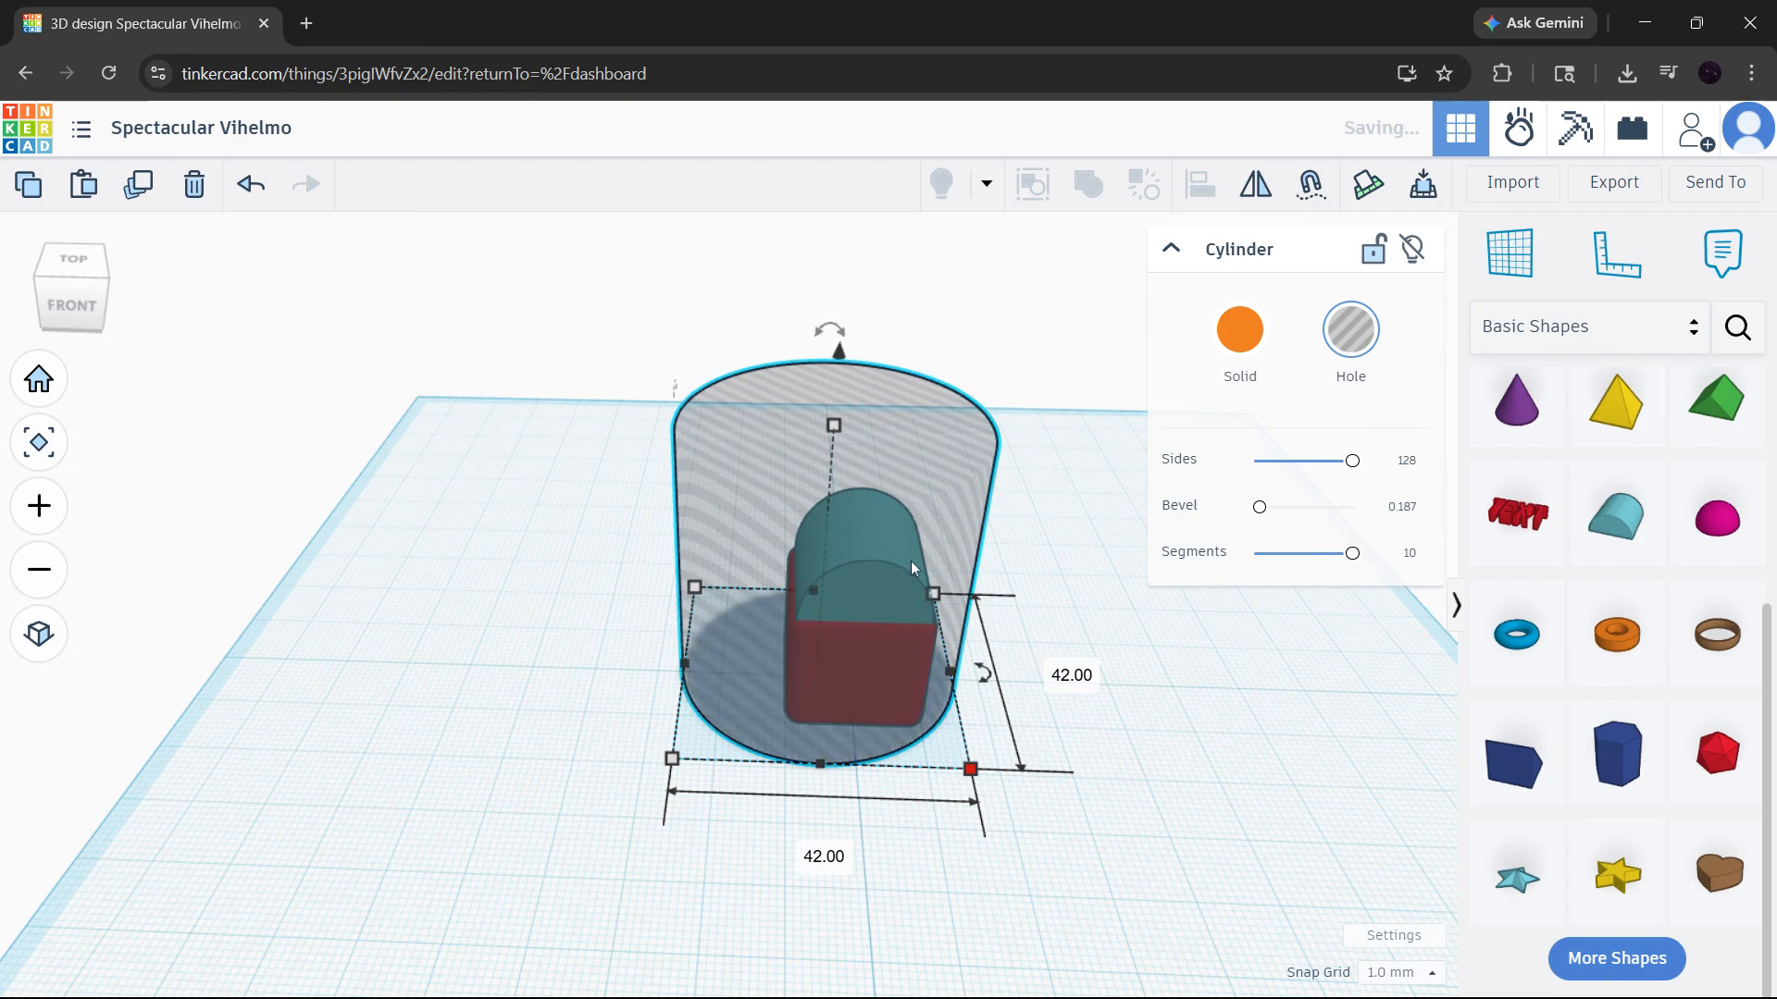
drag(911, 561, 988, 522)
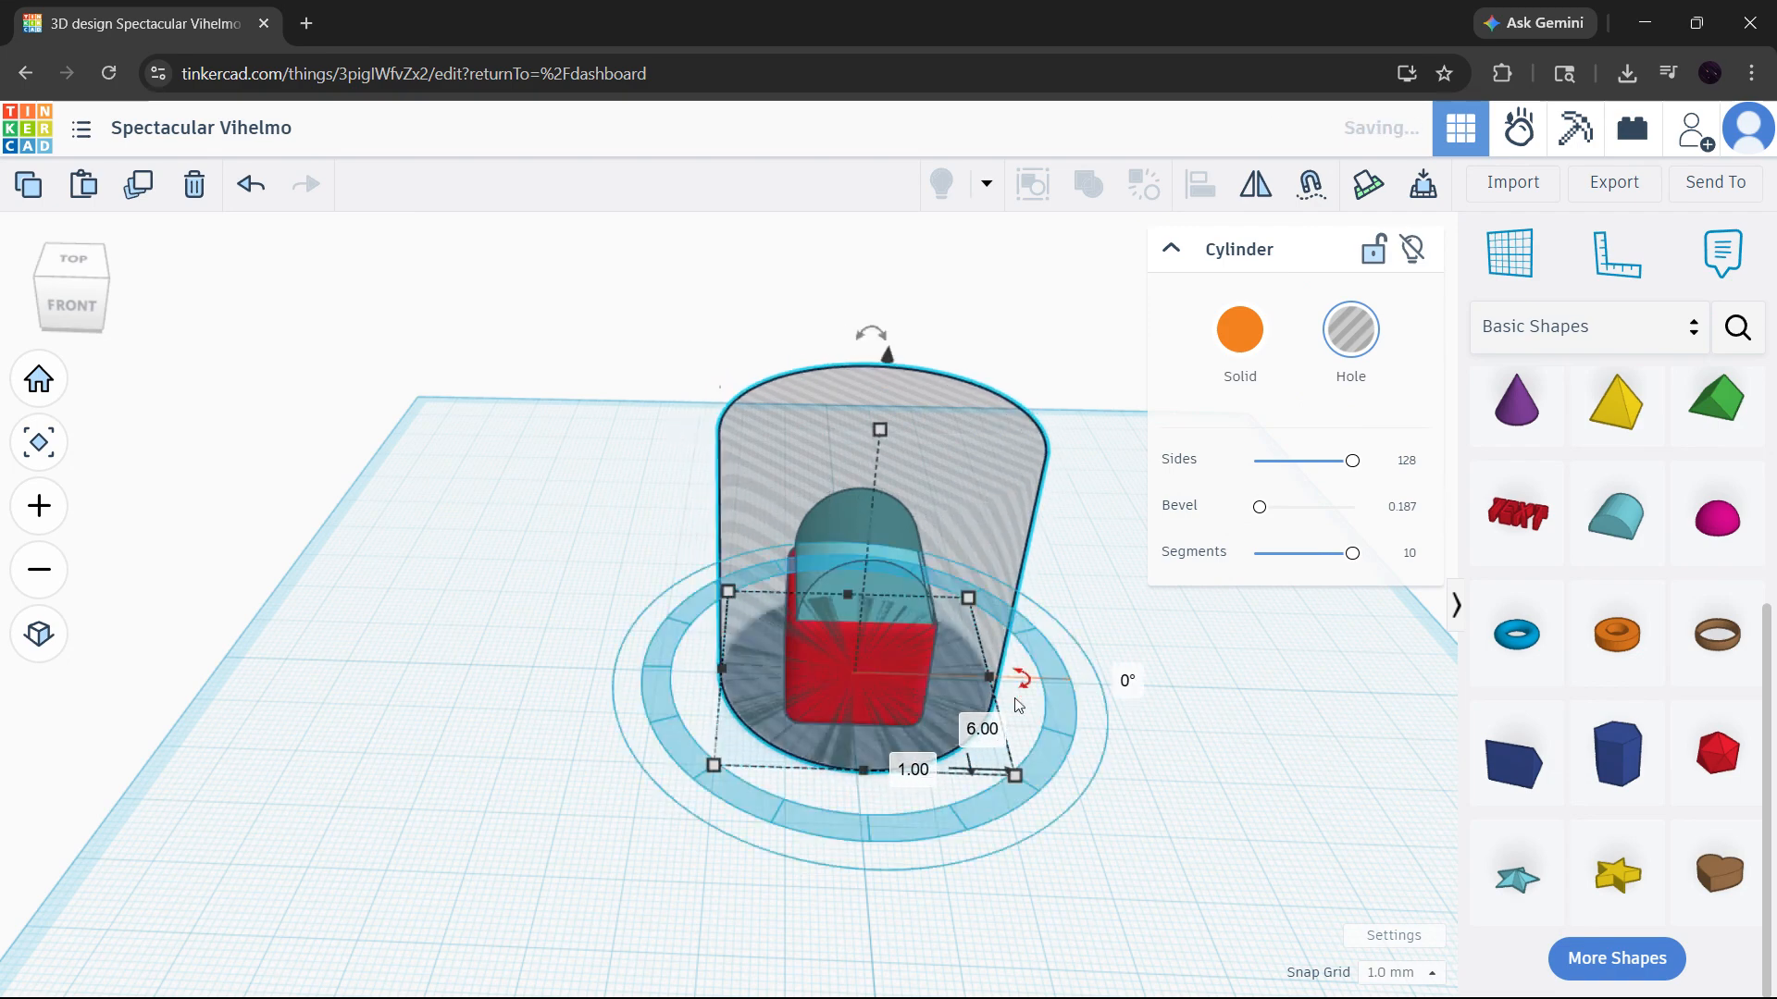
drag(1015, 769, 938, 700)
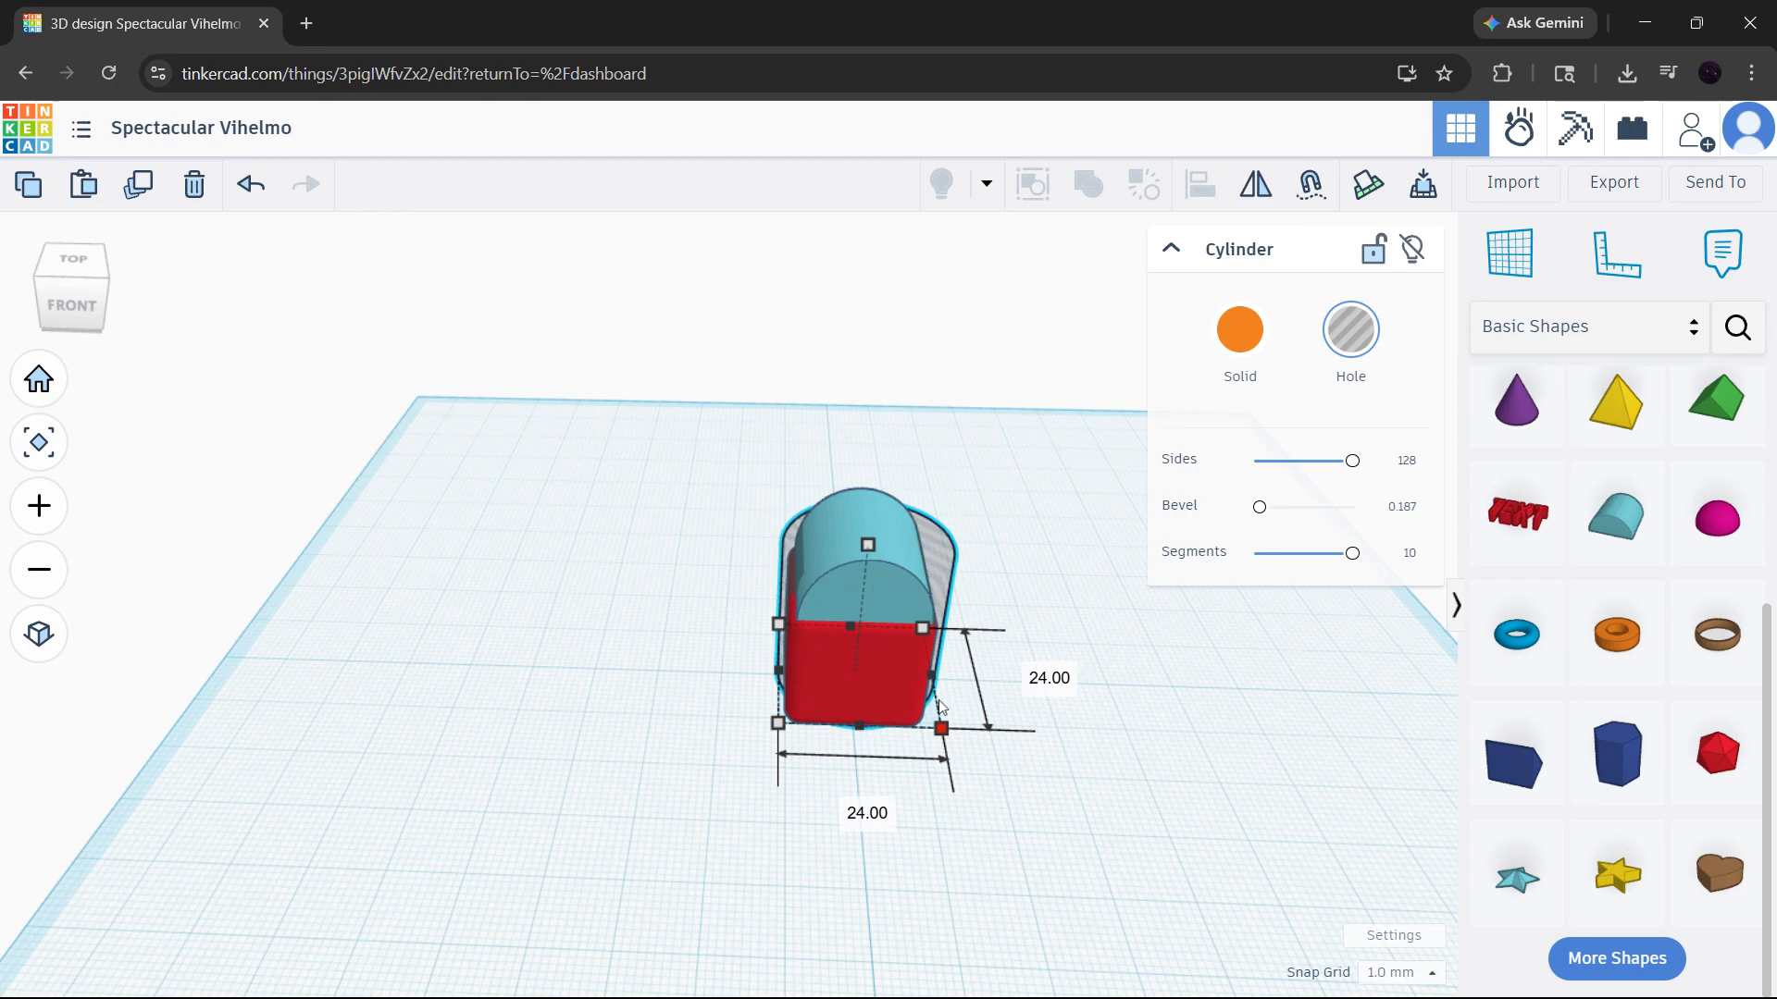
- Adjust the cylinder hole's position around the red box and lower its height to 18 mm
right_drag(1061, 618, 755, 568)
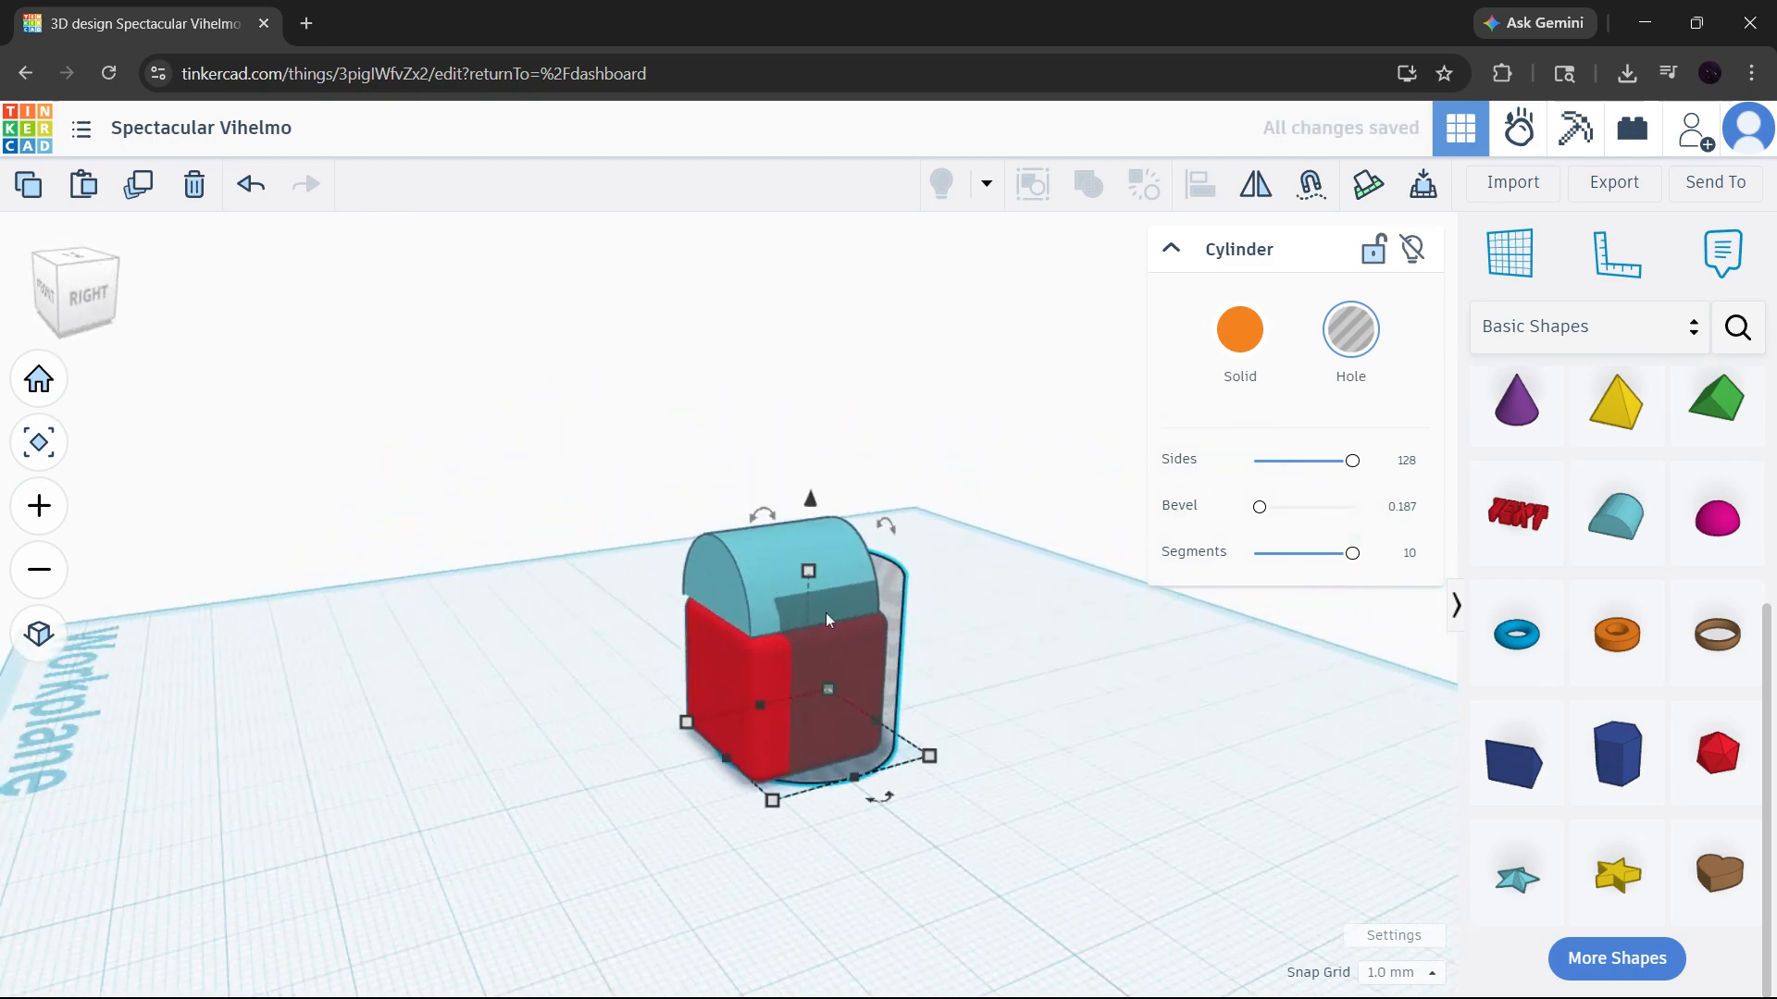
drag(885, 680, 859, 689)
right_drag(867, 686, 1390, 720)
right_drag(1125, 692, 1125, 852)
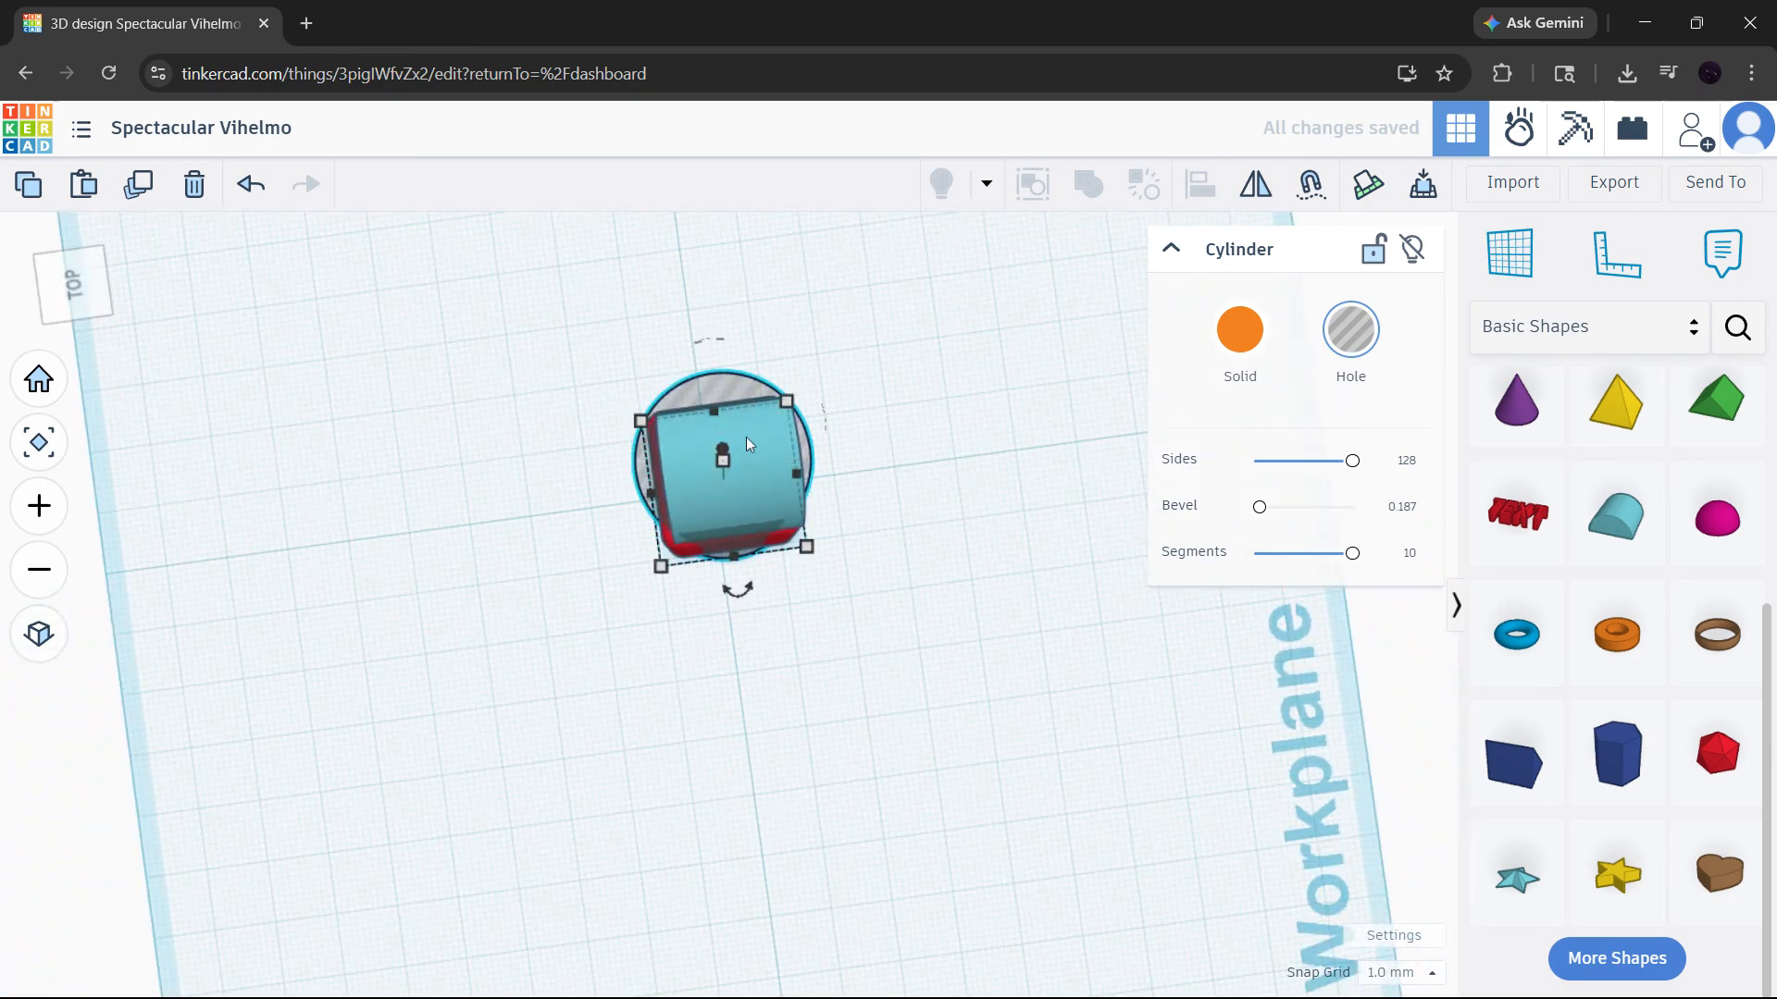
drag(732, 403, 727, 402)
right_drag(692, 459, 296, 314)
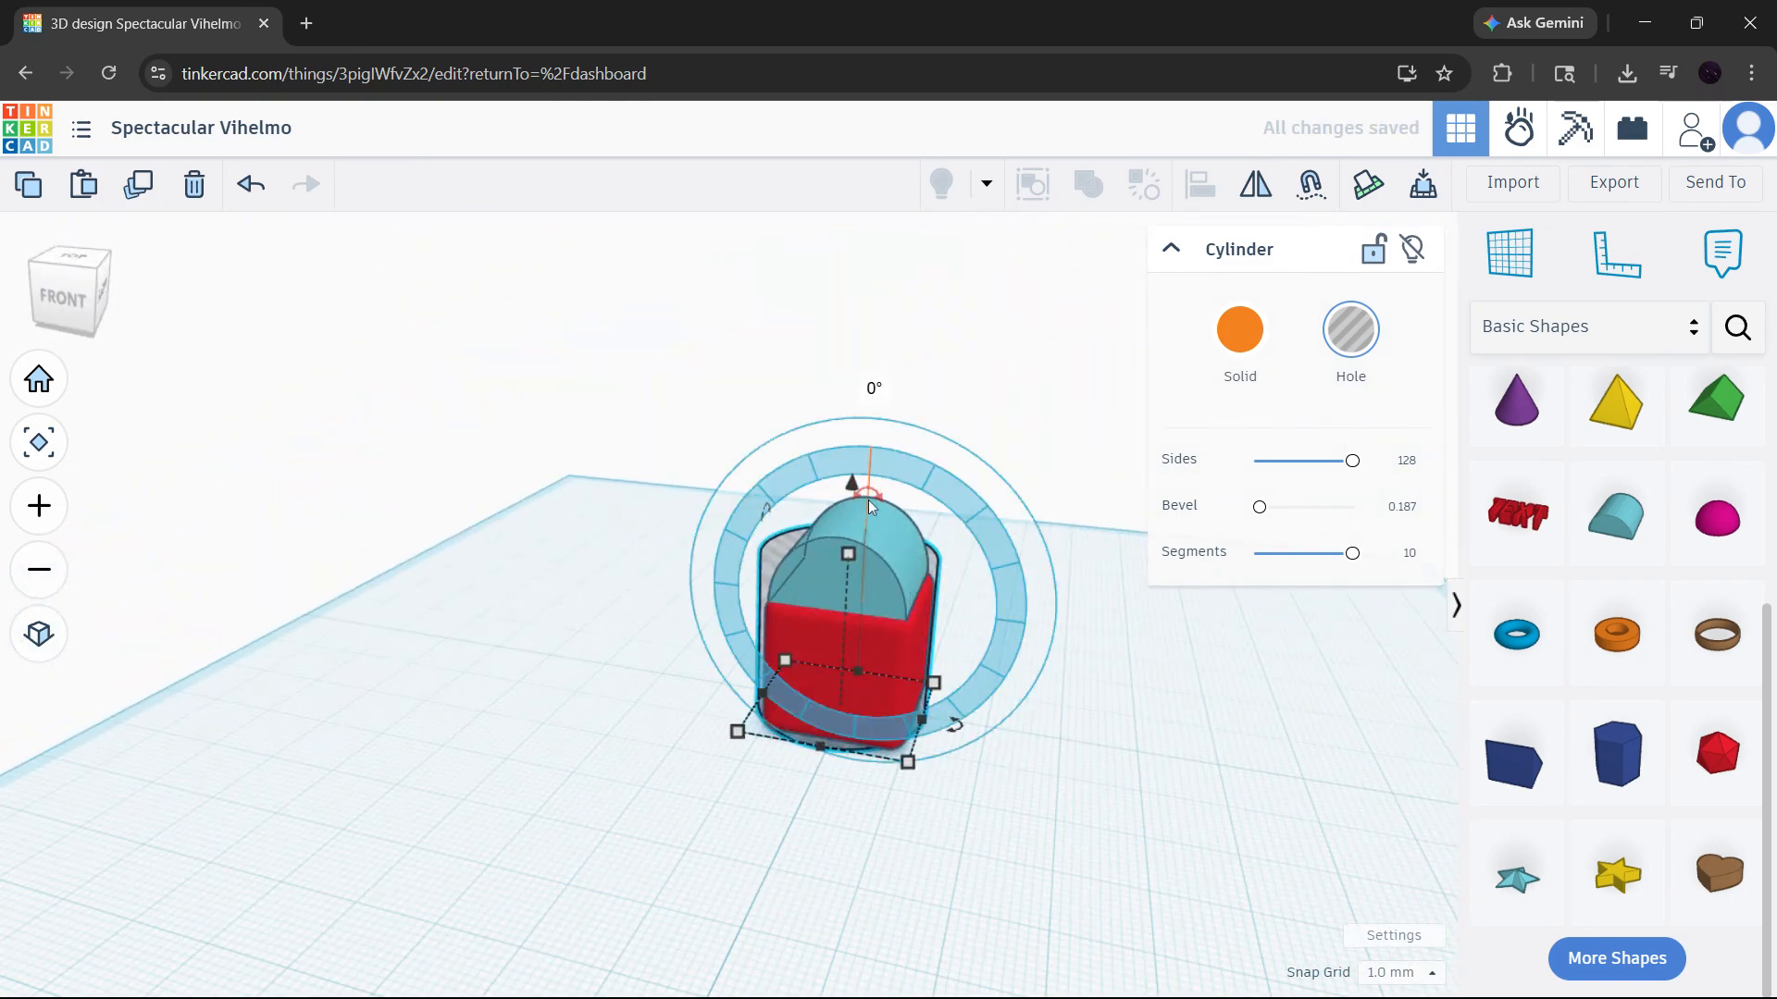
drag(846, 557, 857, 594)
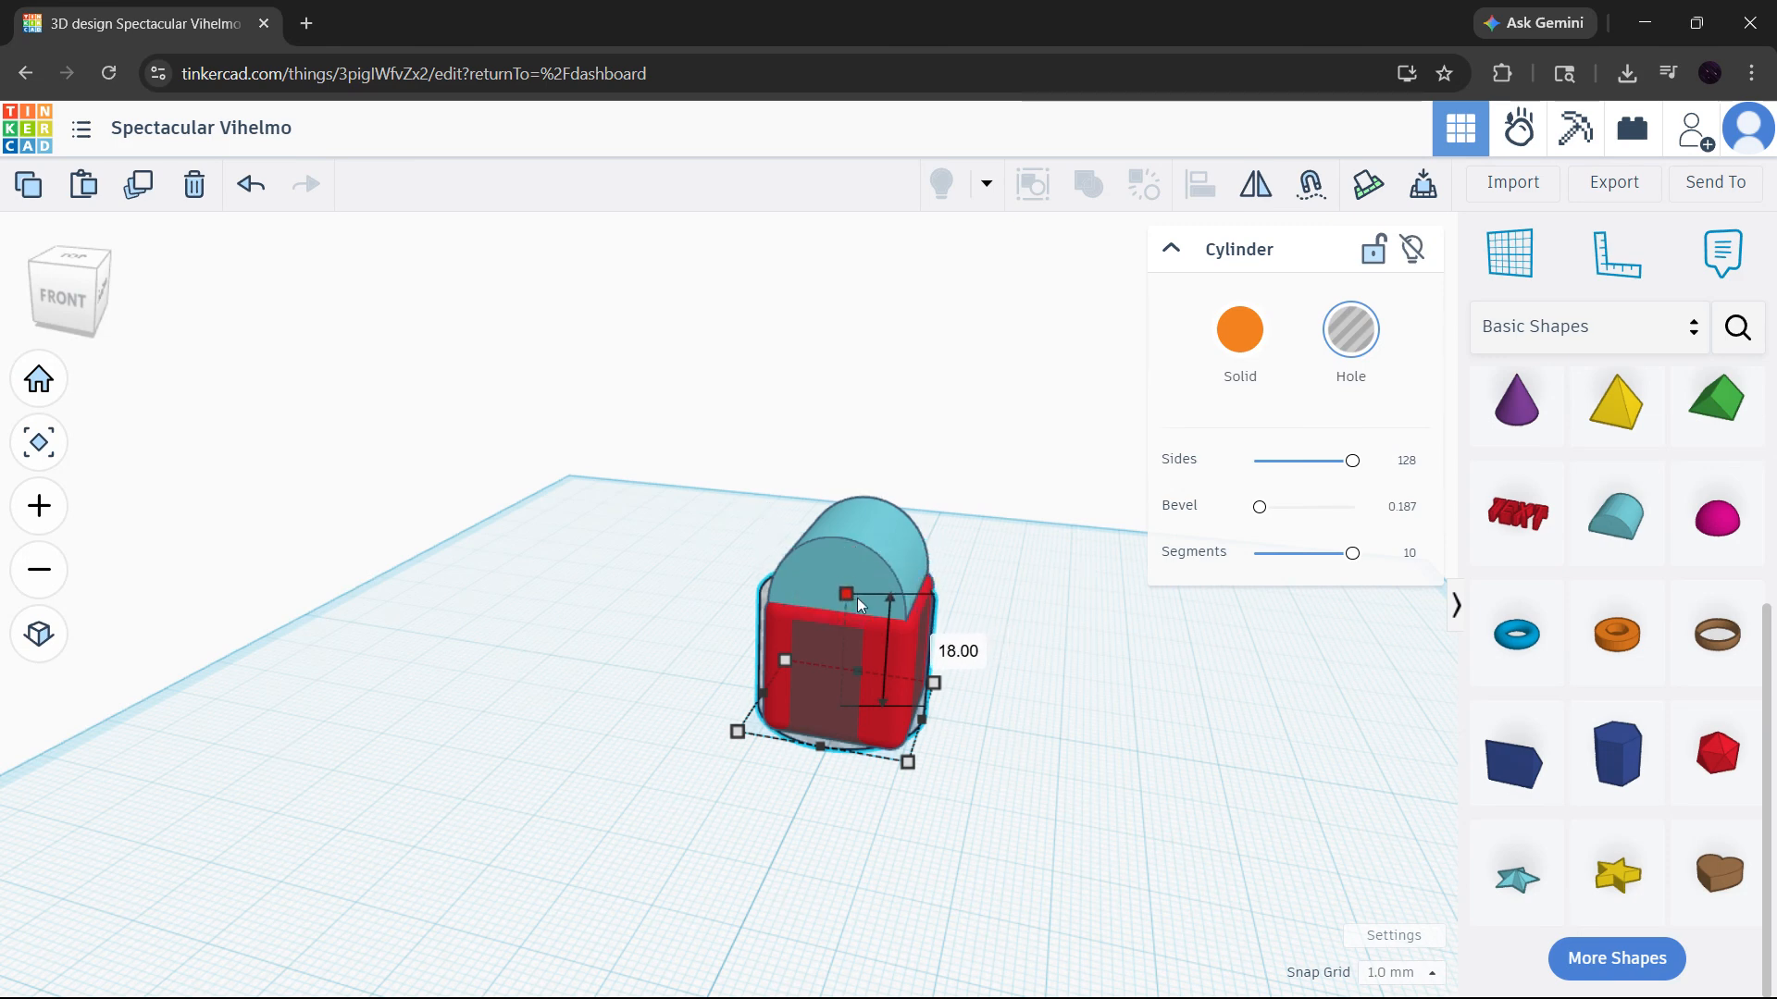
- Turn the cylinder back into an orange solid and widen it slightly beyond the side of the red box
click(1240, 330)
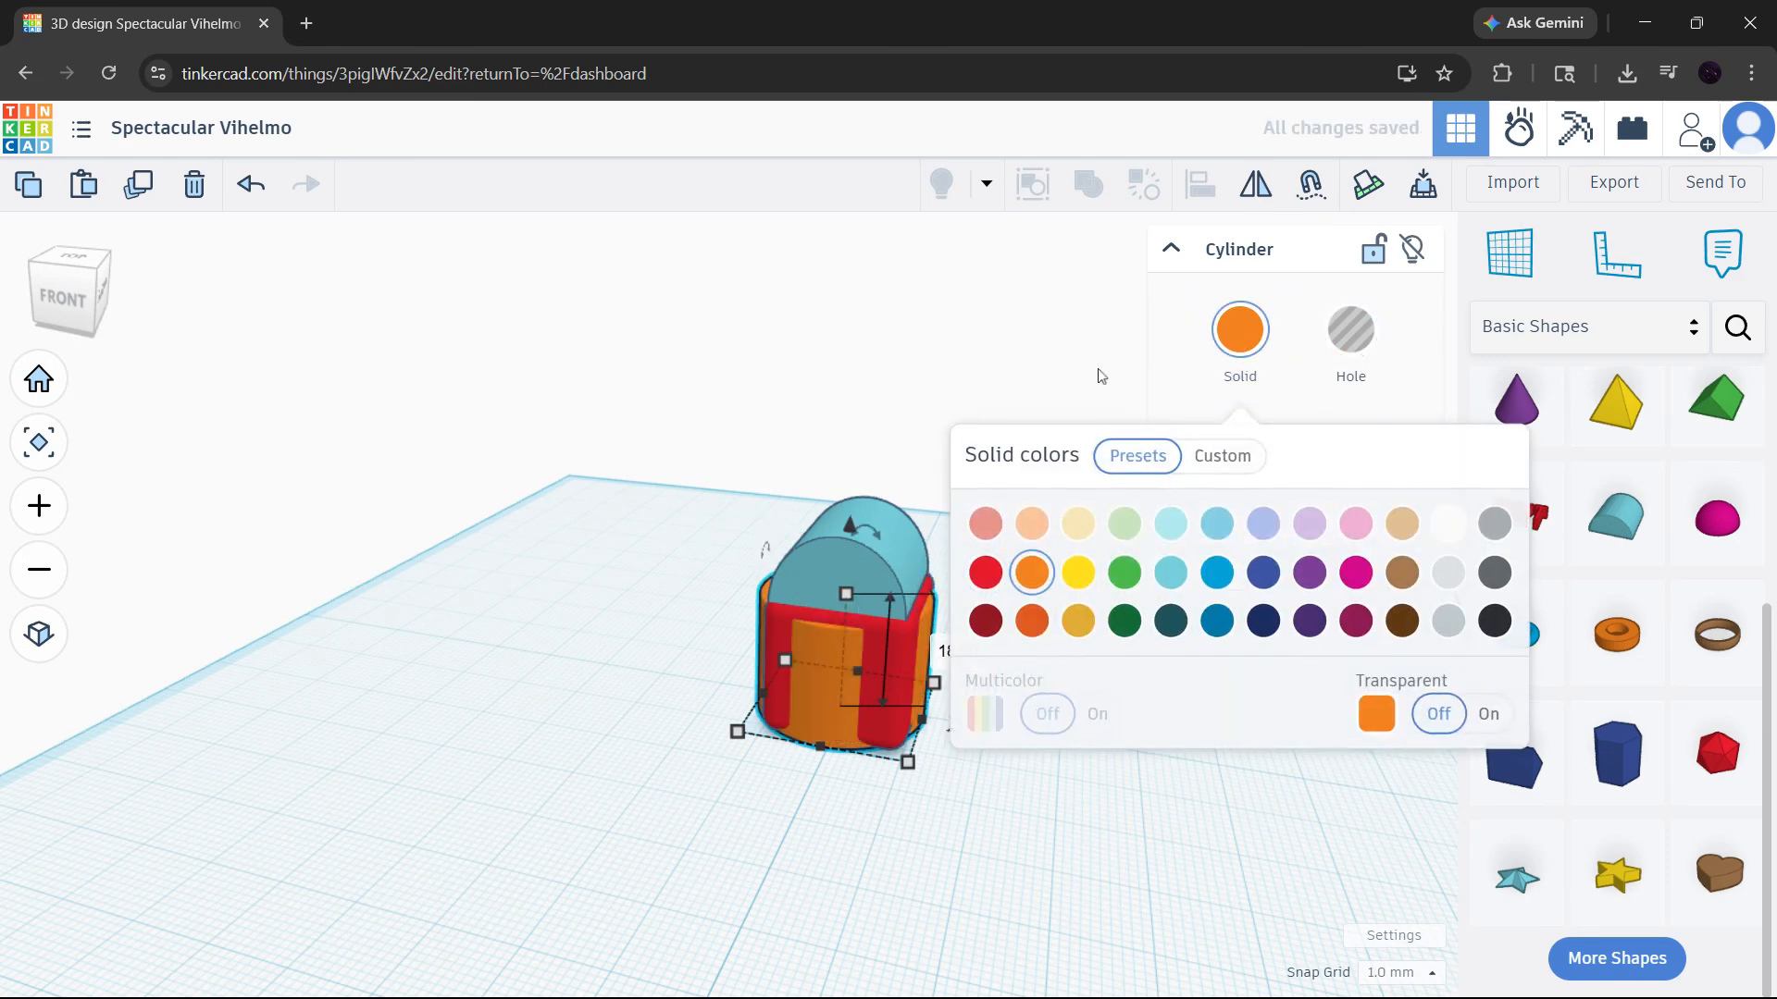
click(831, 736)
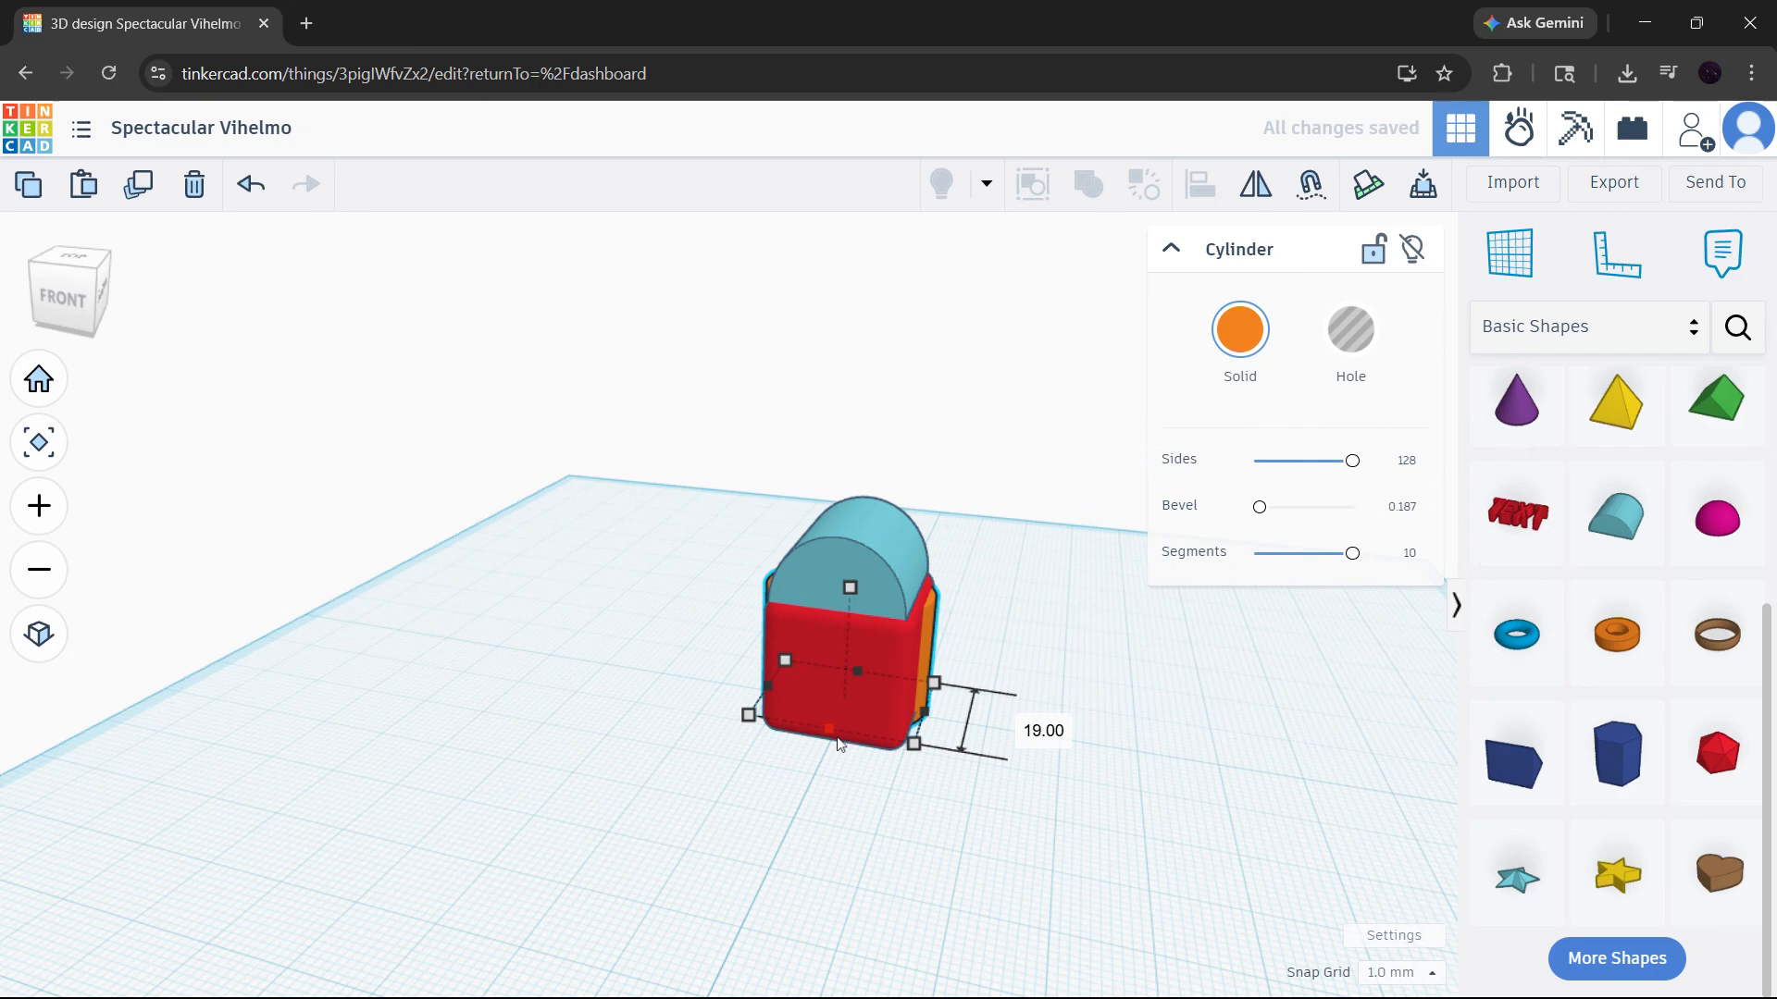
mouse_move(838, 743)
mouse_down()
mouse_move(815, 775)
mouse_move(835, 753)
mouse_up()
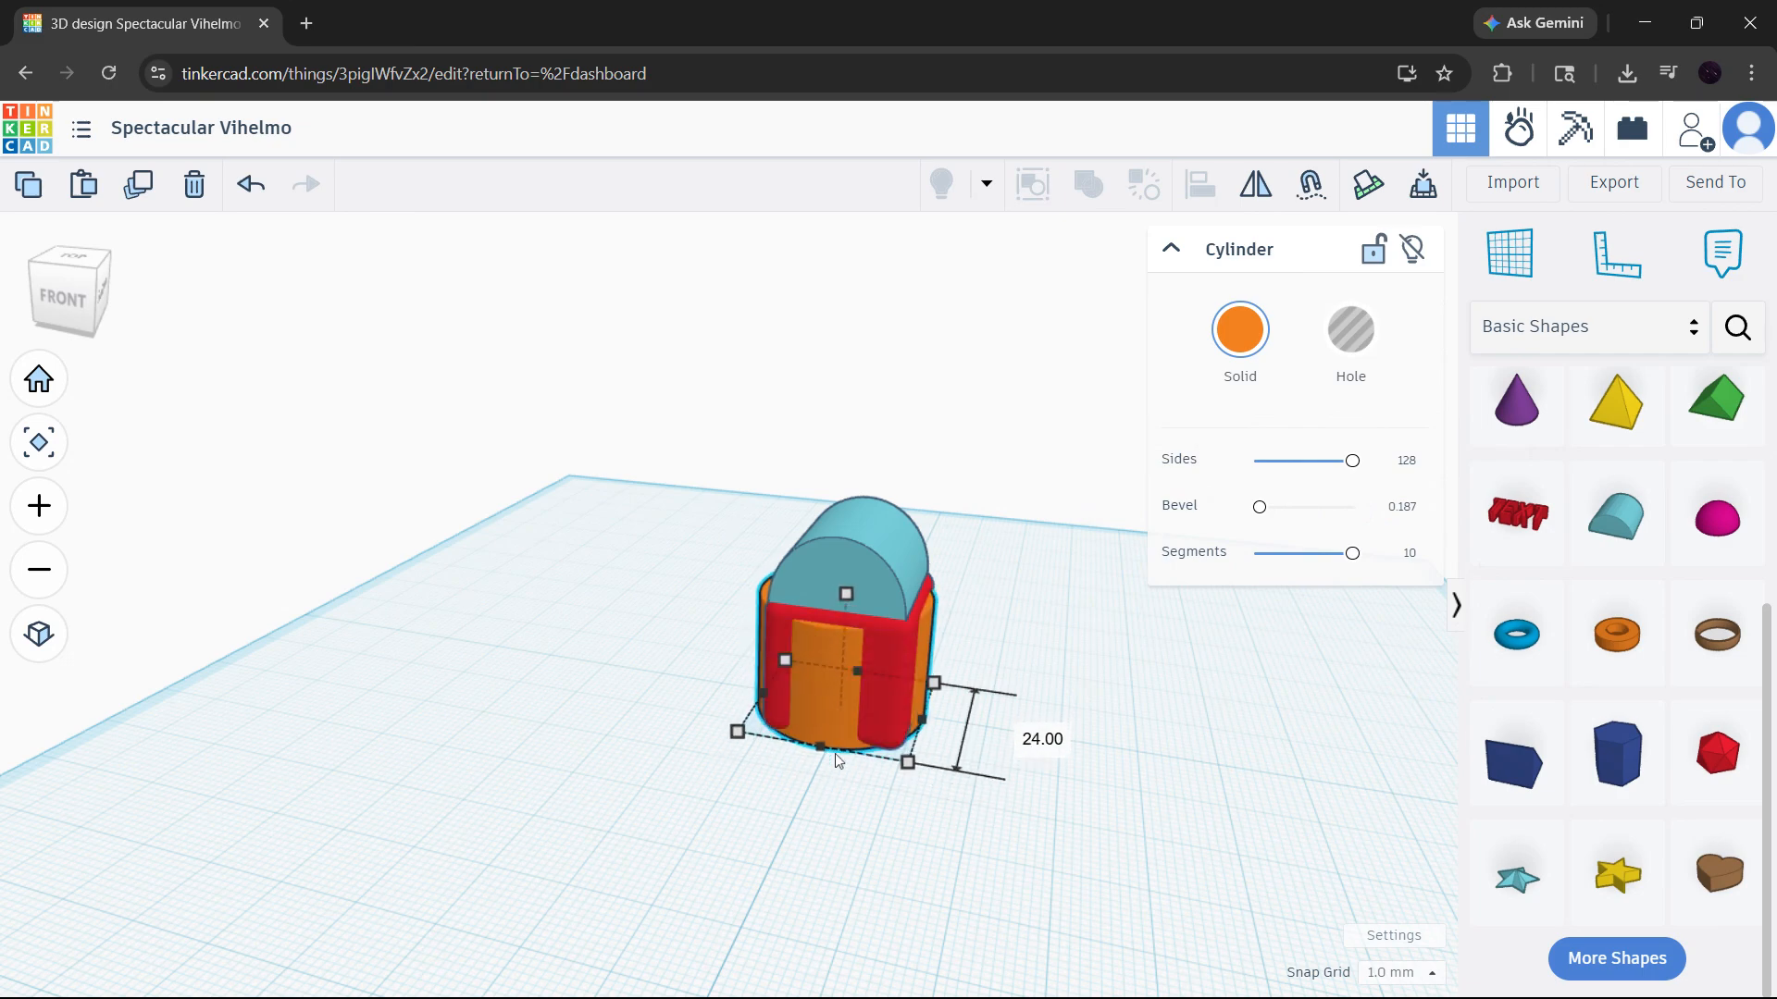
right_drag(863, 786, 1544, 807)
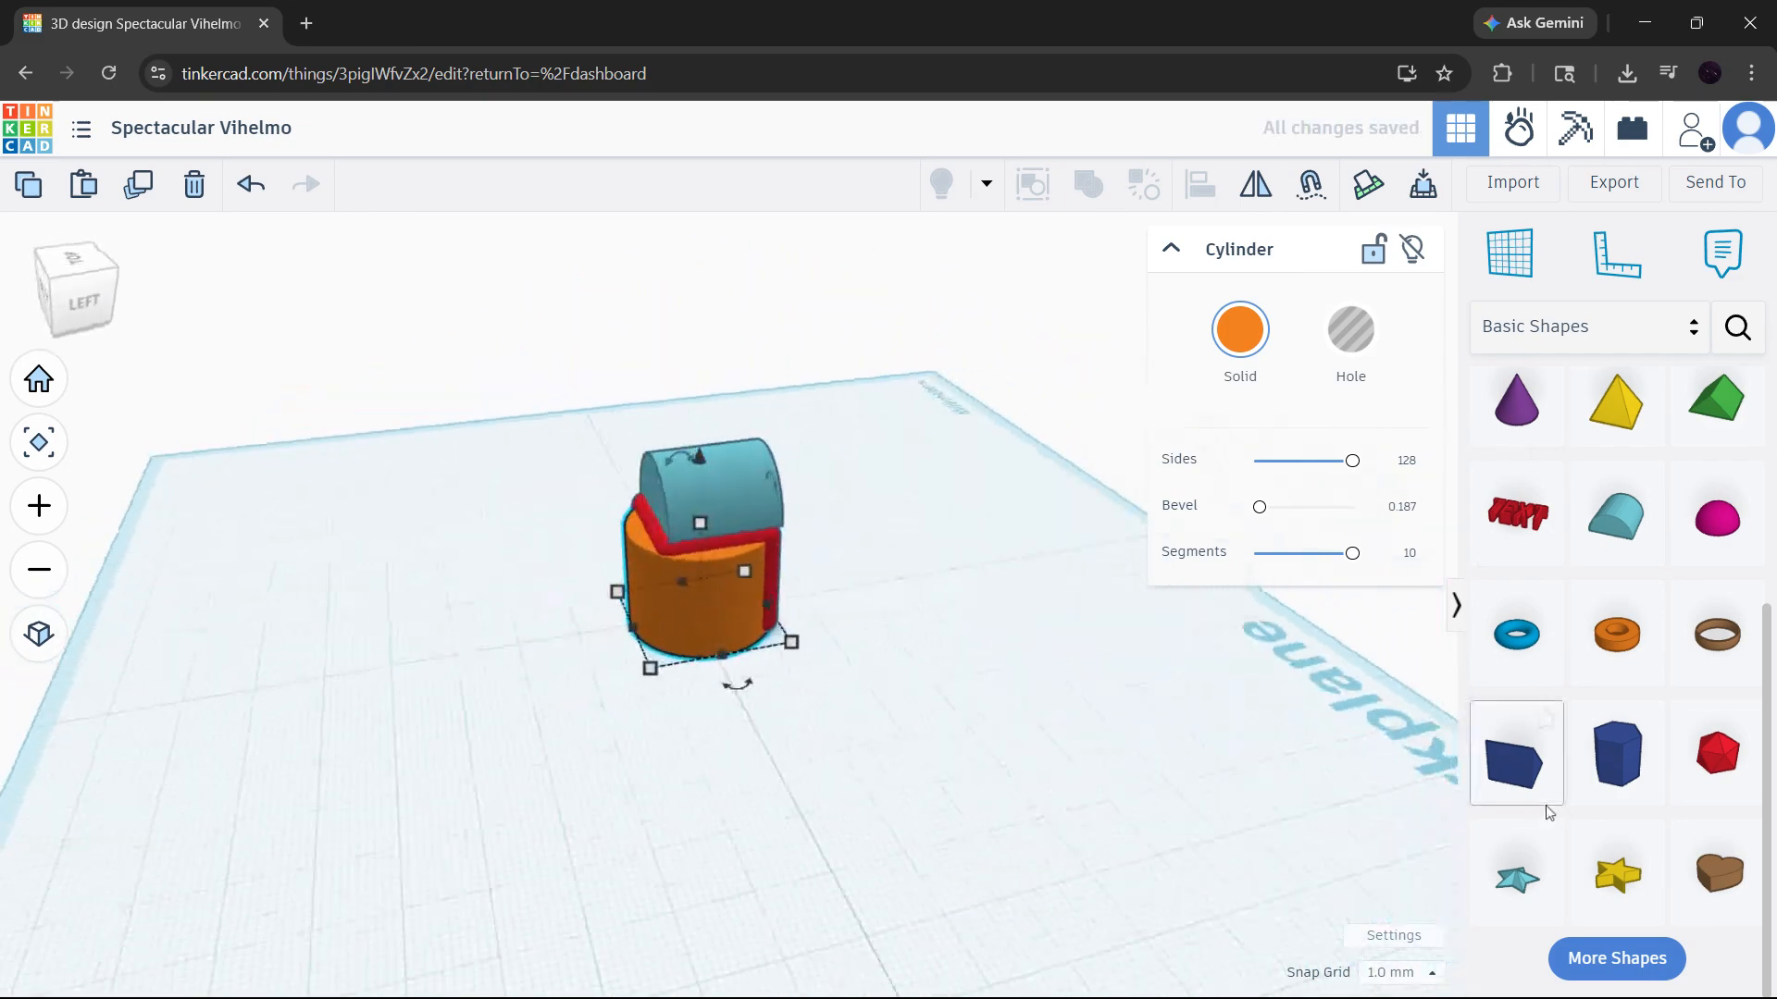
right_drag(892, 628, 833, 601)
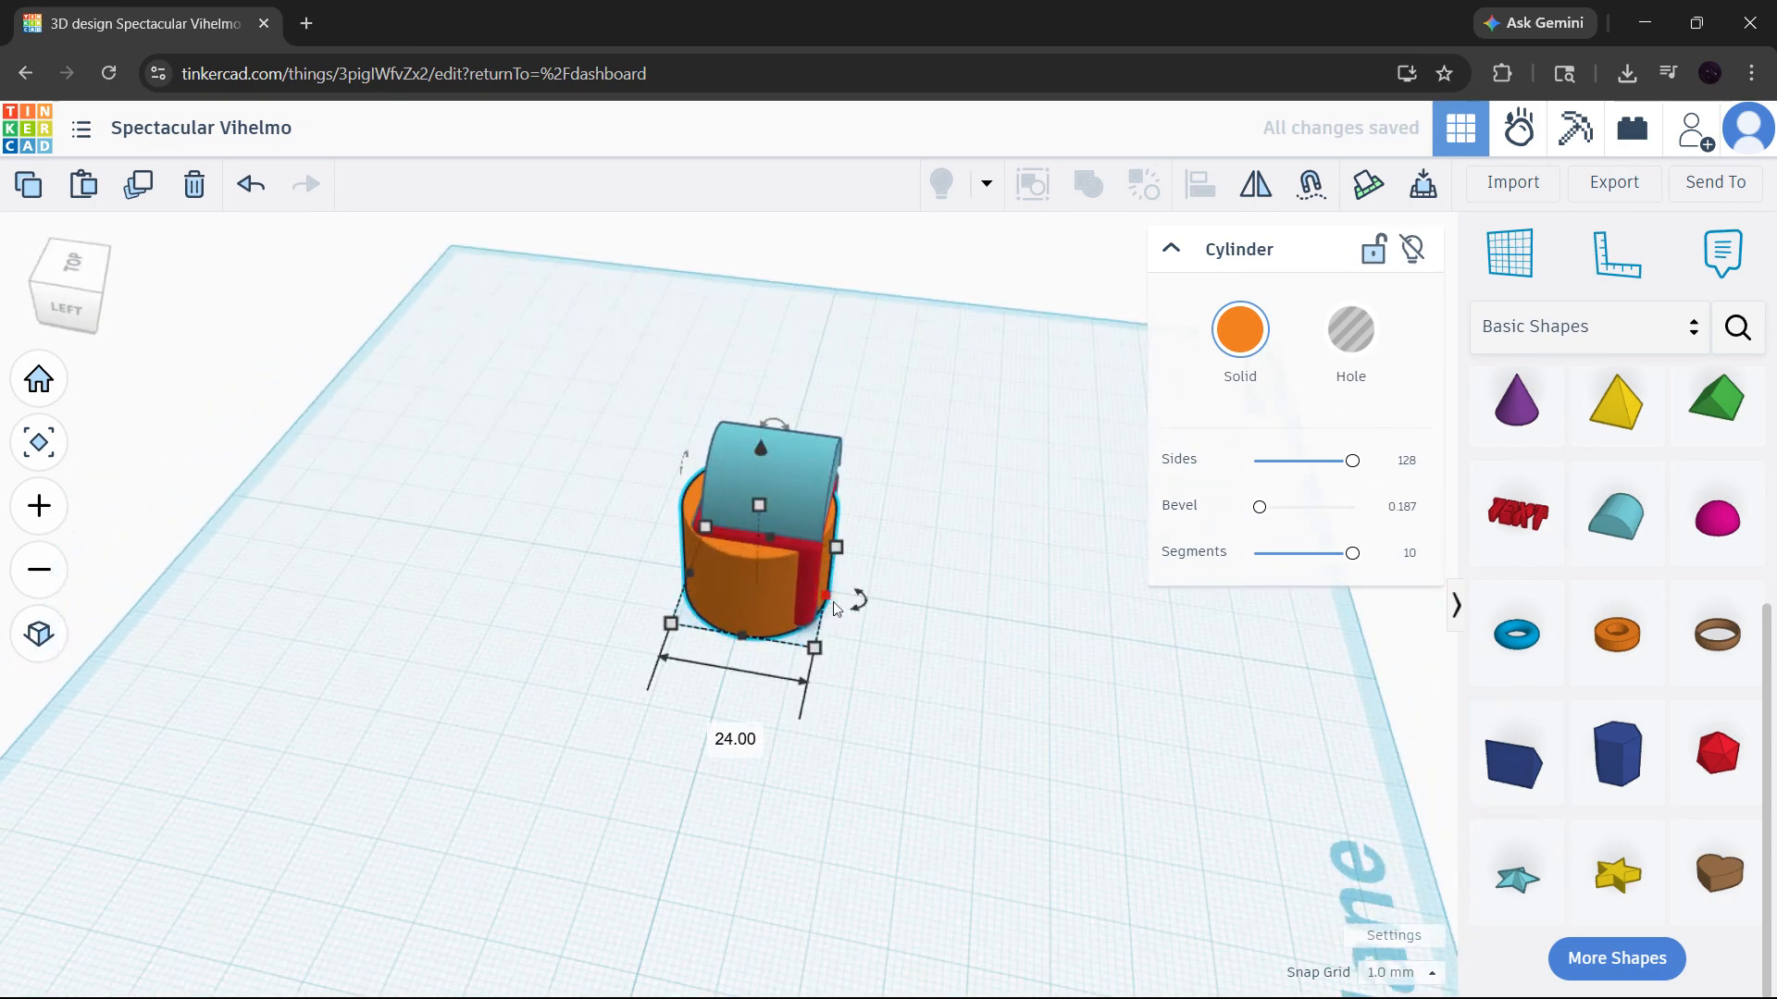
mouse_move(833, 601)
mouse_down()
mouse_move(872, 612)
mouse_move(850, 606)
mouse_up()
- Combine the red box, round roof and cylinder into one Union group
drag(988, 752, 567, 367)
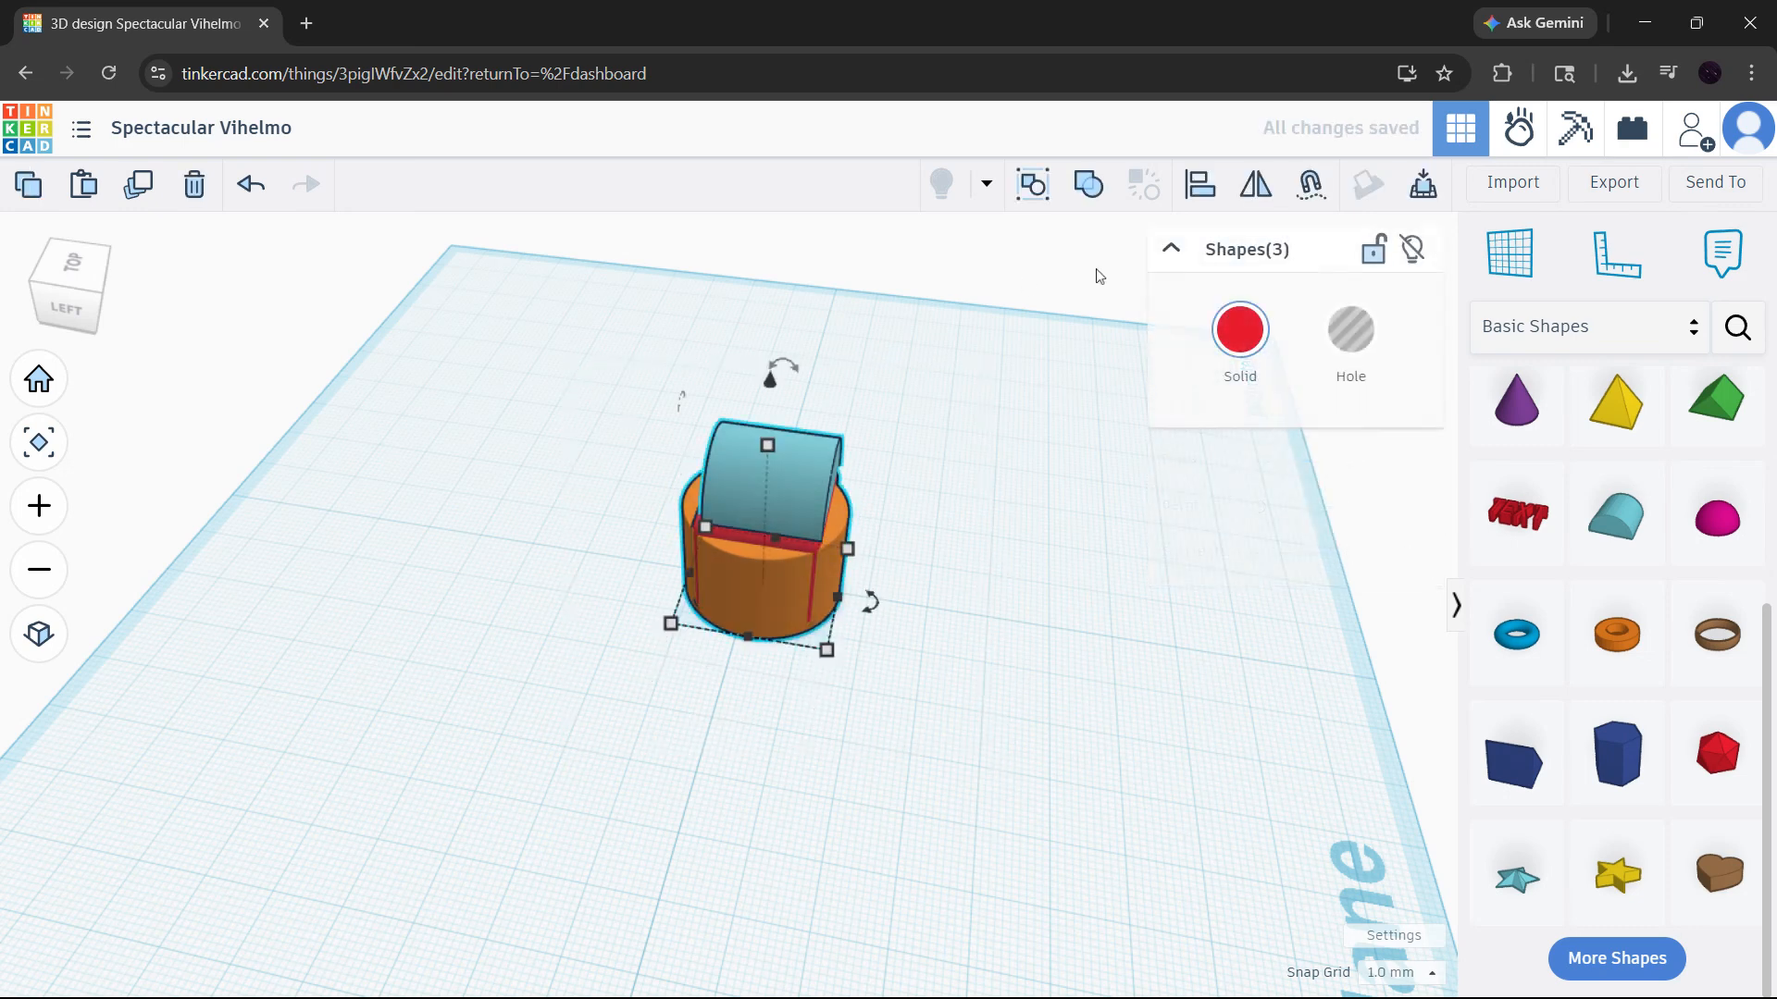
click(1090, 185)
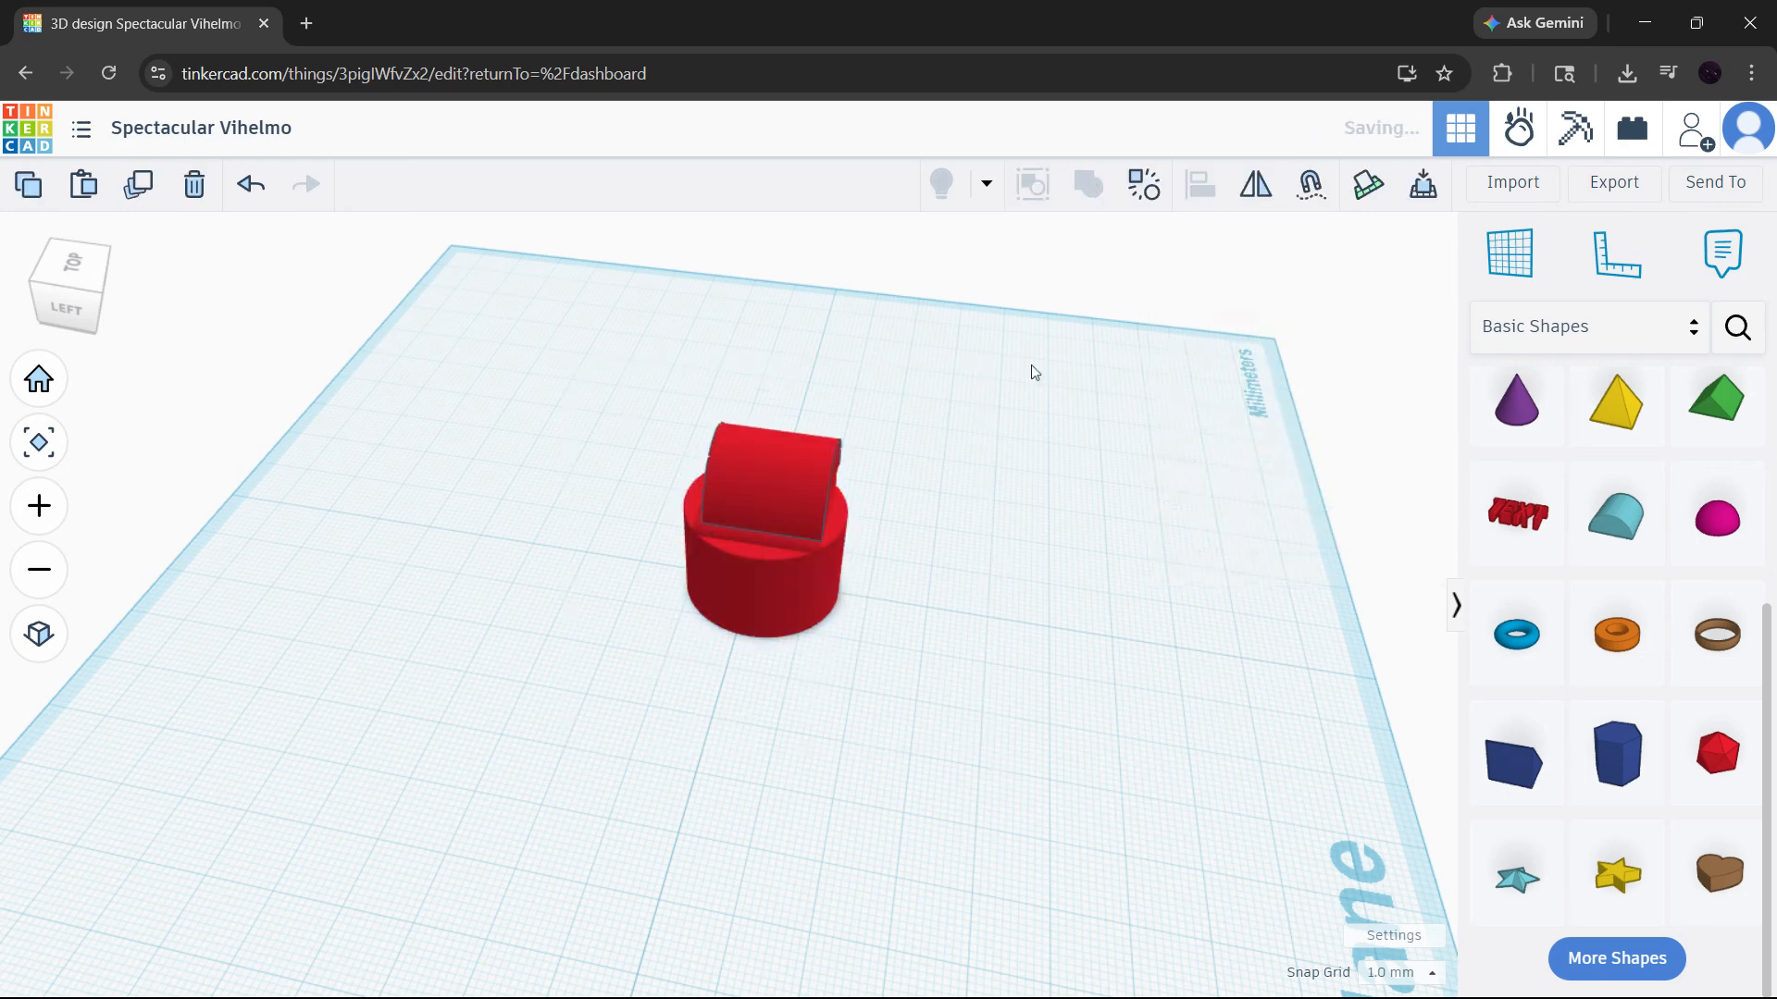
click(953, 496)
right_drag(945, 500, 918, 550)
- Undo the union and the cylinder edits back to the separate solid cylinder beside the roofed box
key(ctrl+z)
key(ctrl+z)
key(ctrl+z)
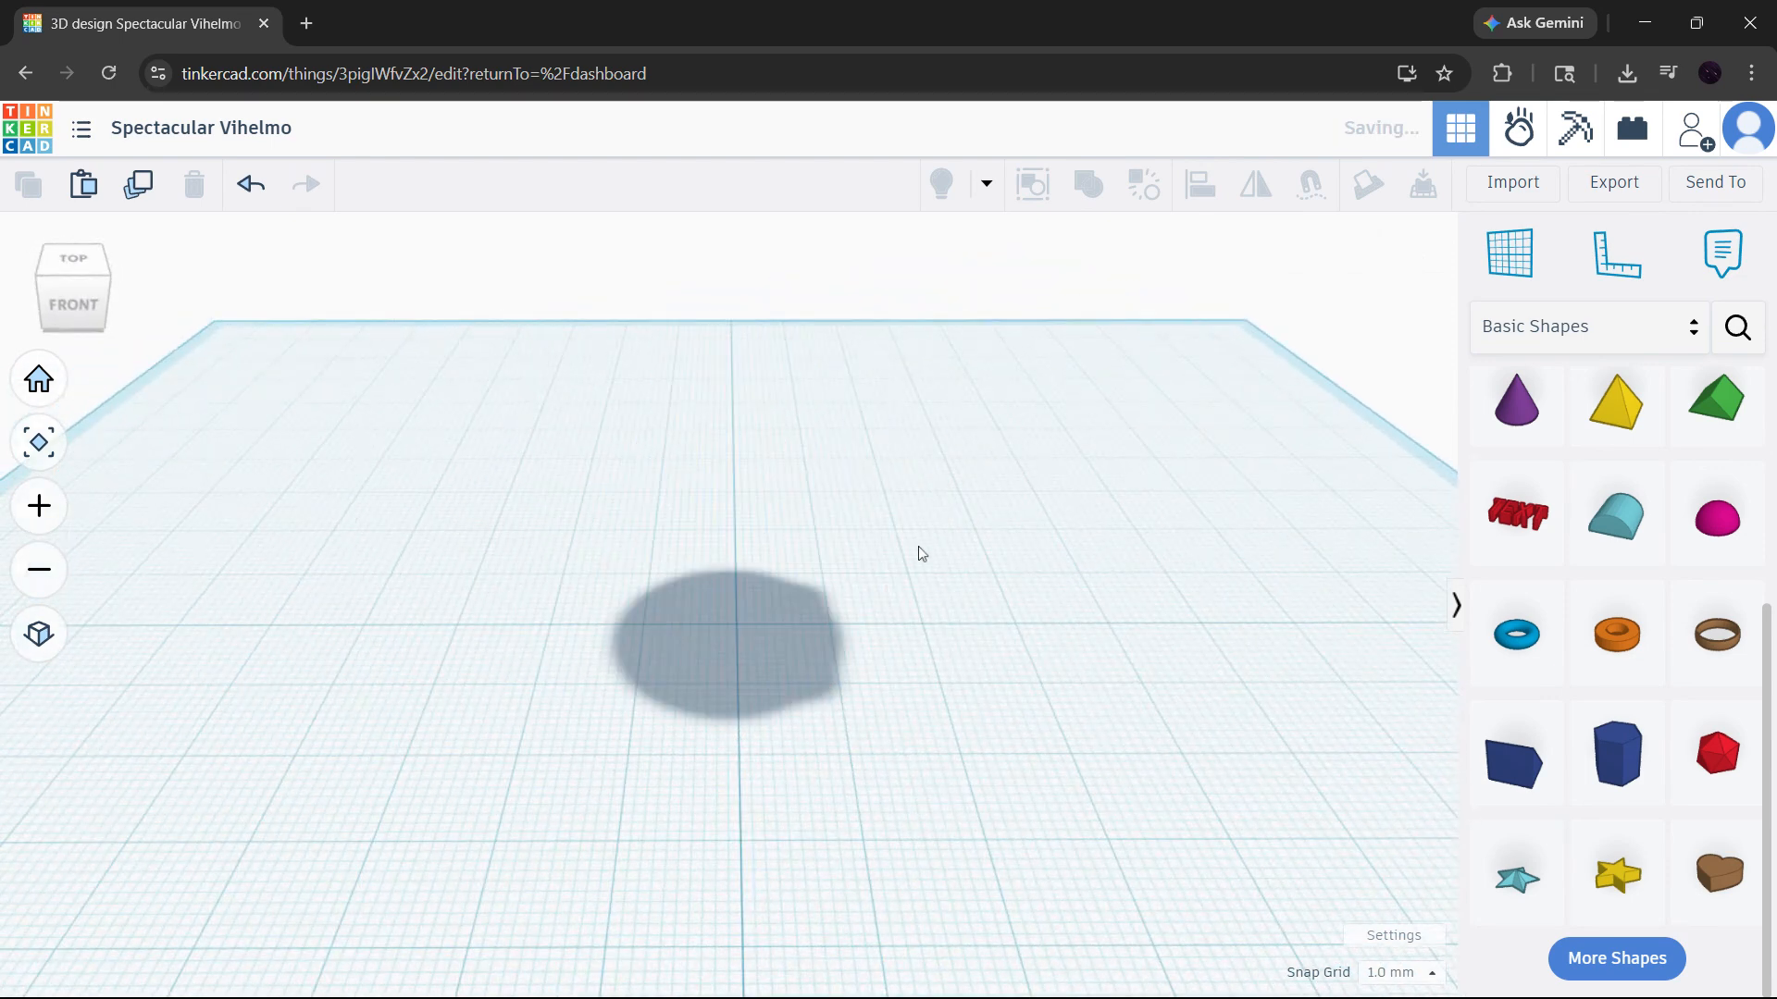
key(ctrl+z)
key(ctrl+z)
key(ctrl+z)
key(ctrl+z)
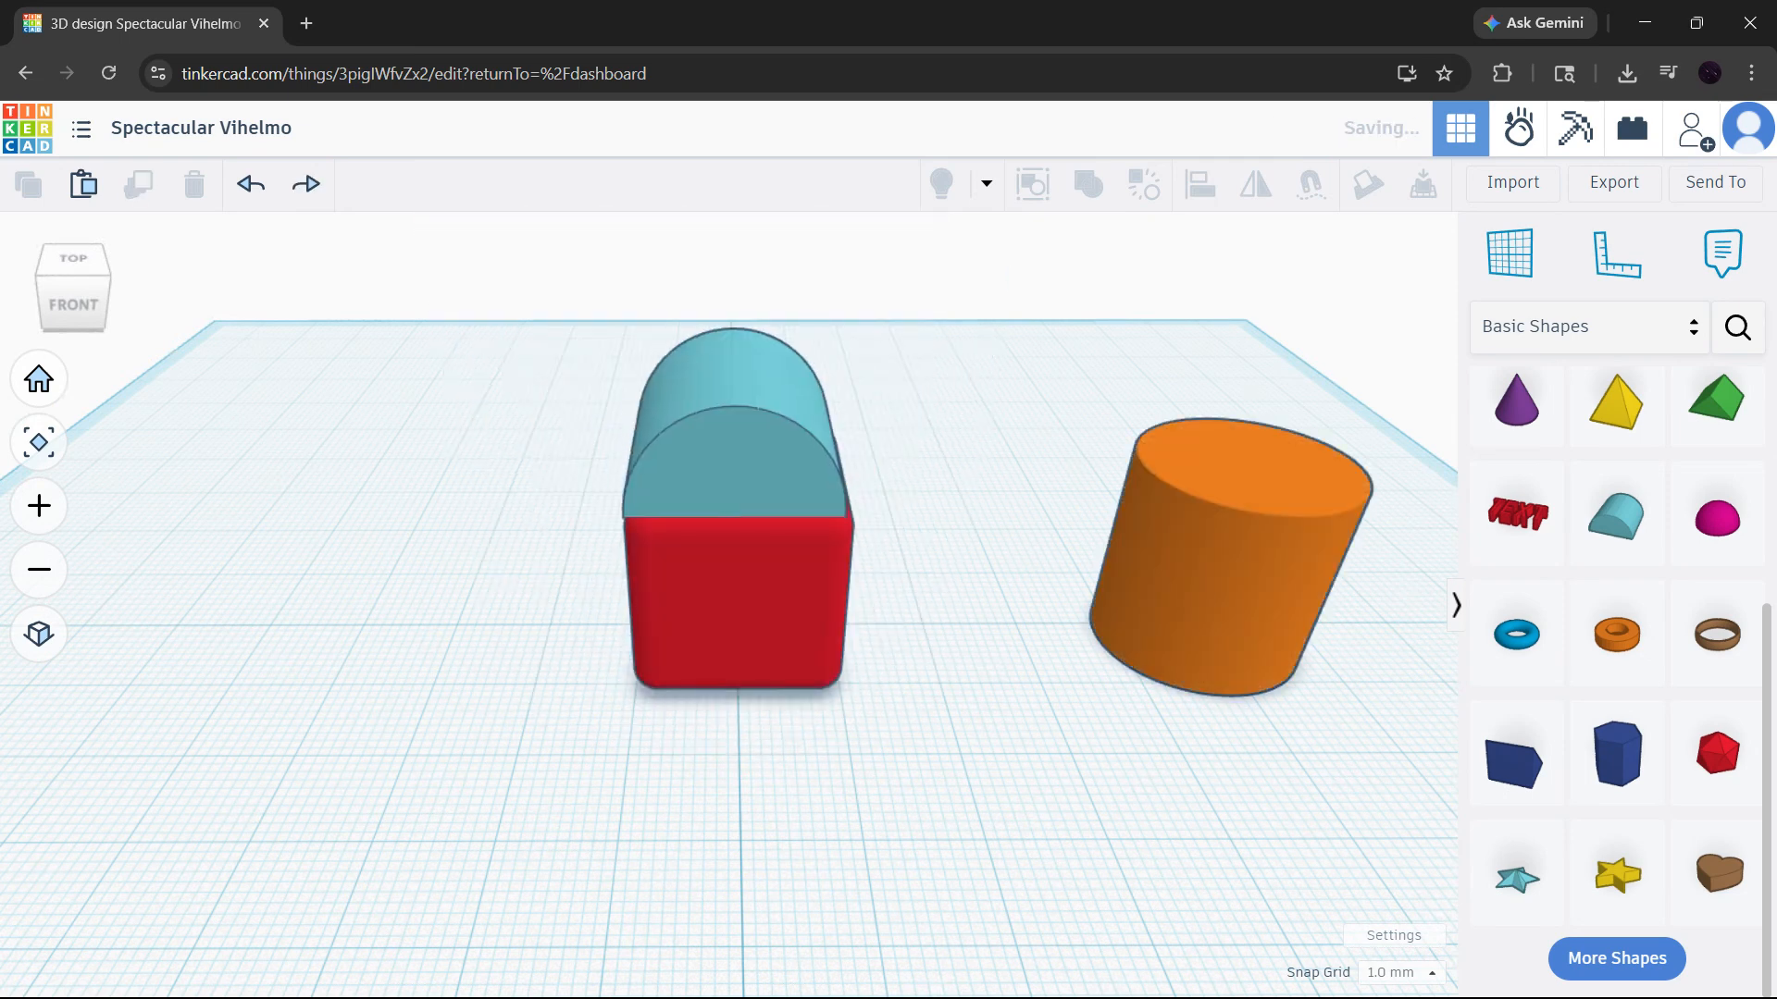
- Examine the settings of the red box, the orange cylinder and the round roof in turn
click(764, 596)
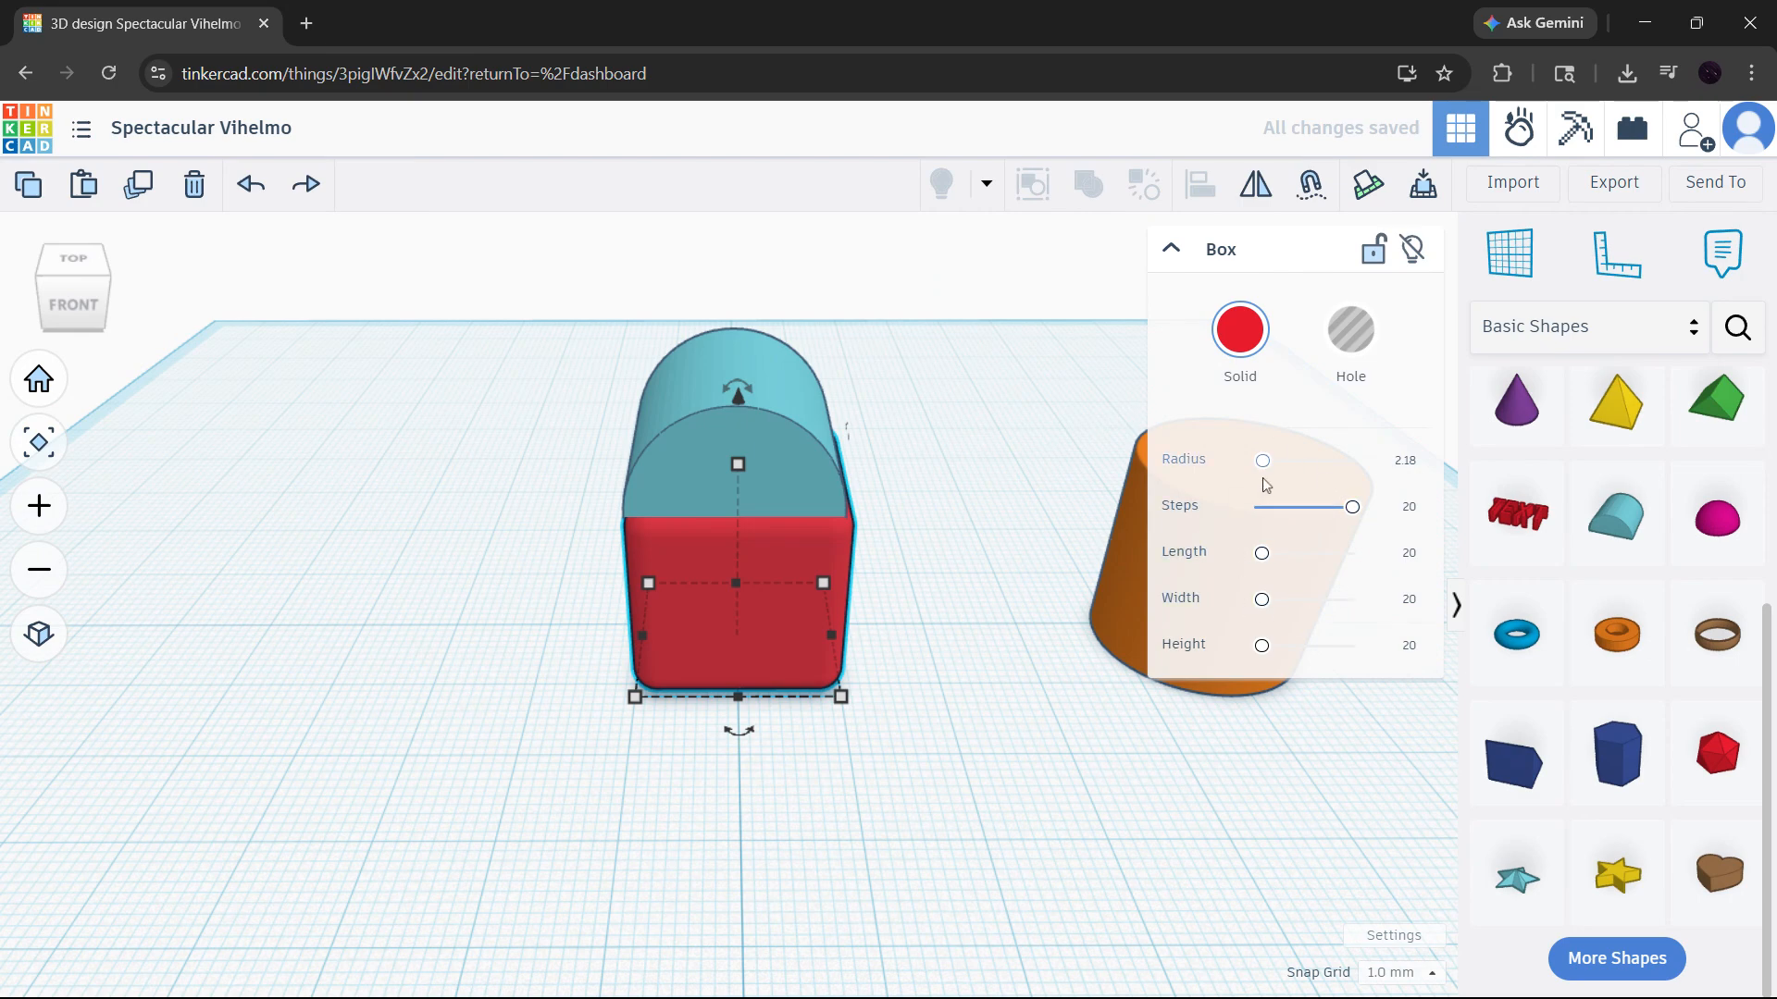
click(1027, 627)
click(1251, 539)
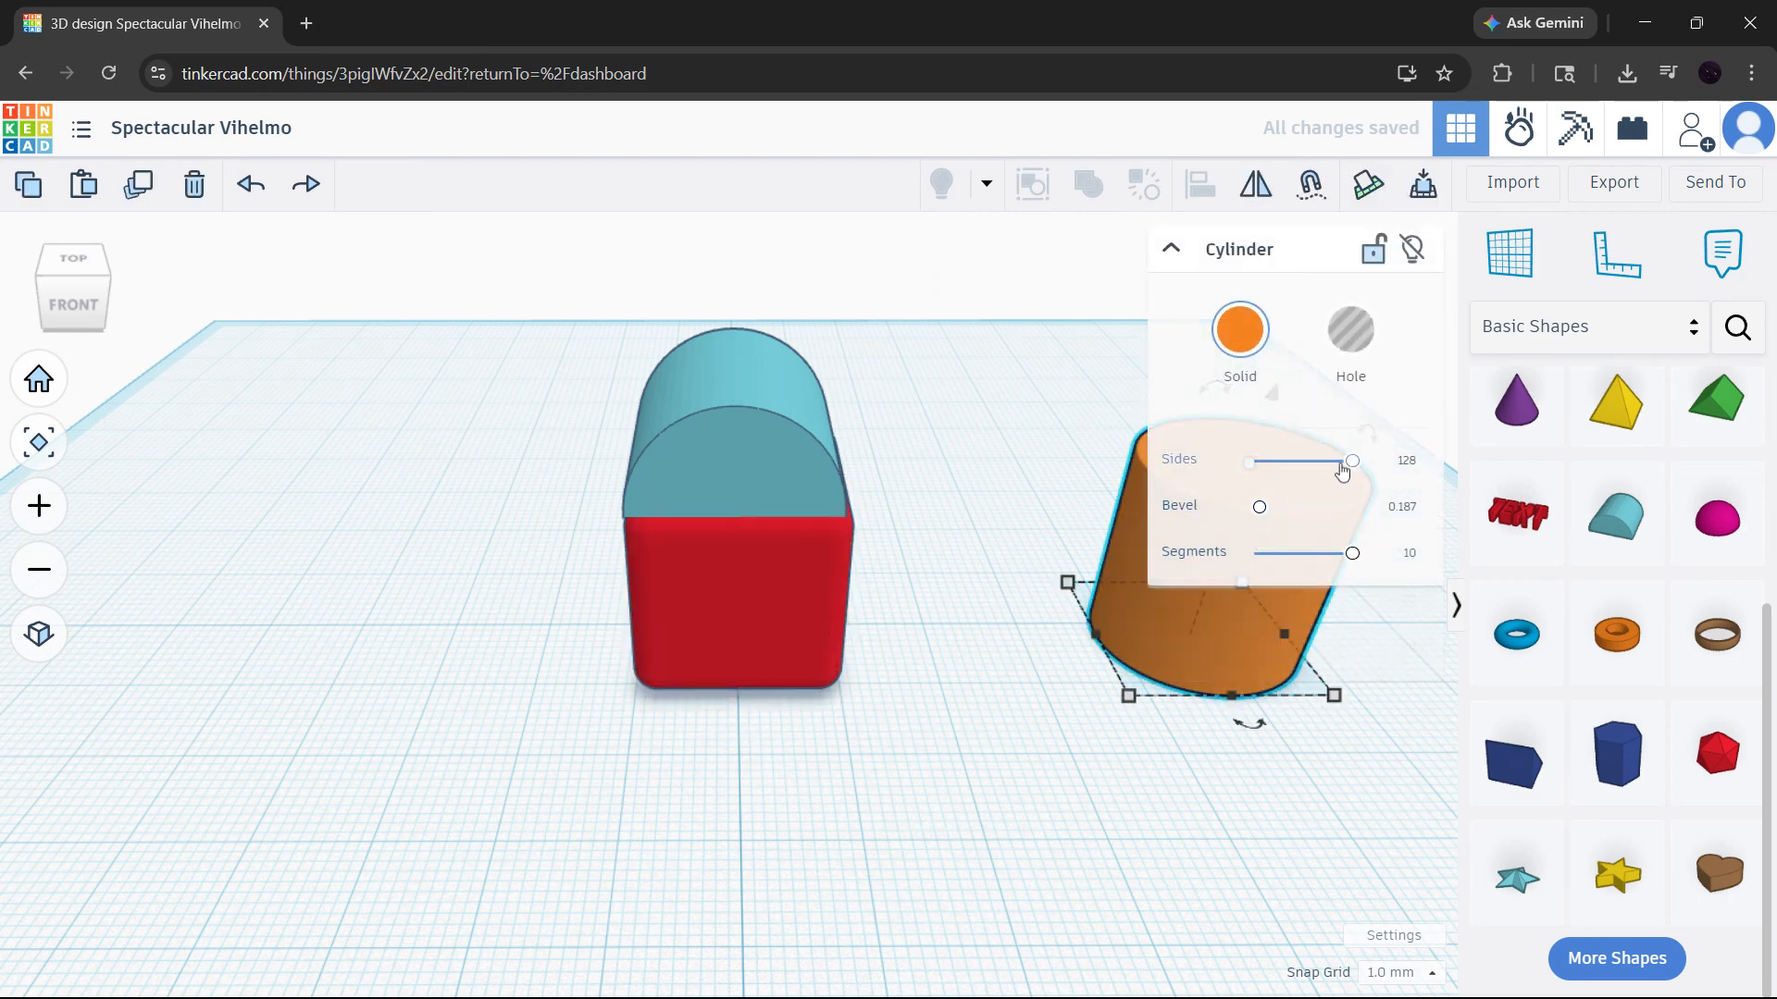
click(791, 456)
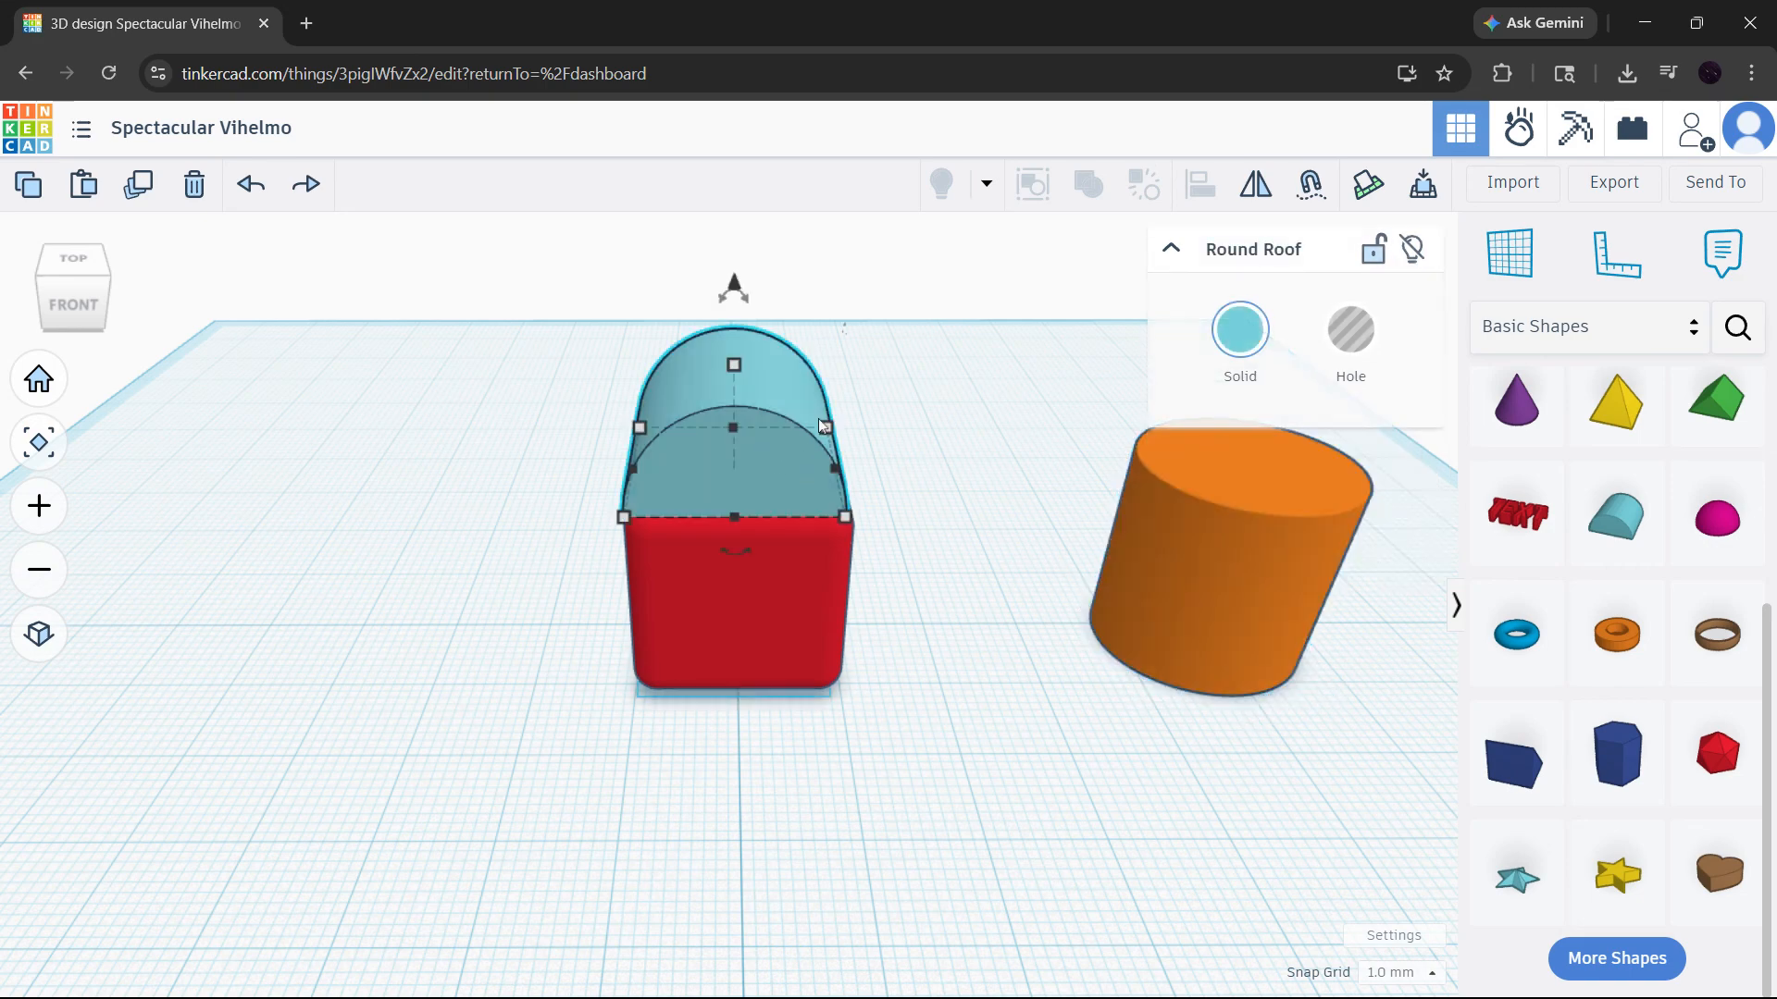
click(968, 540)
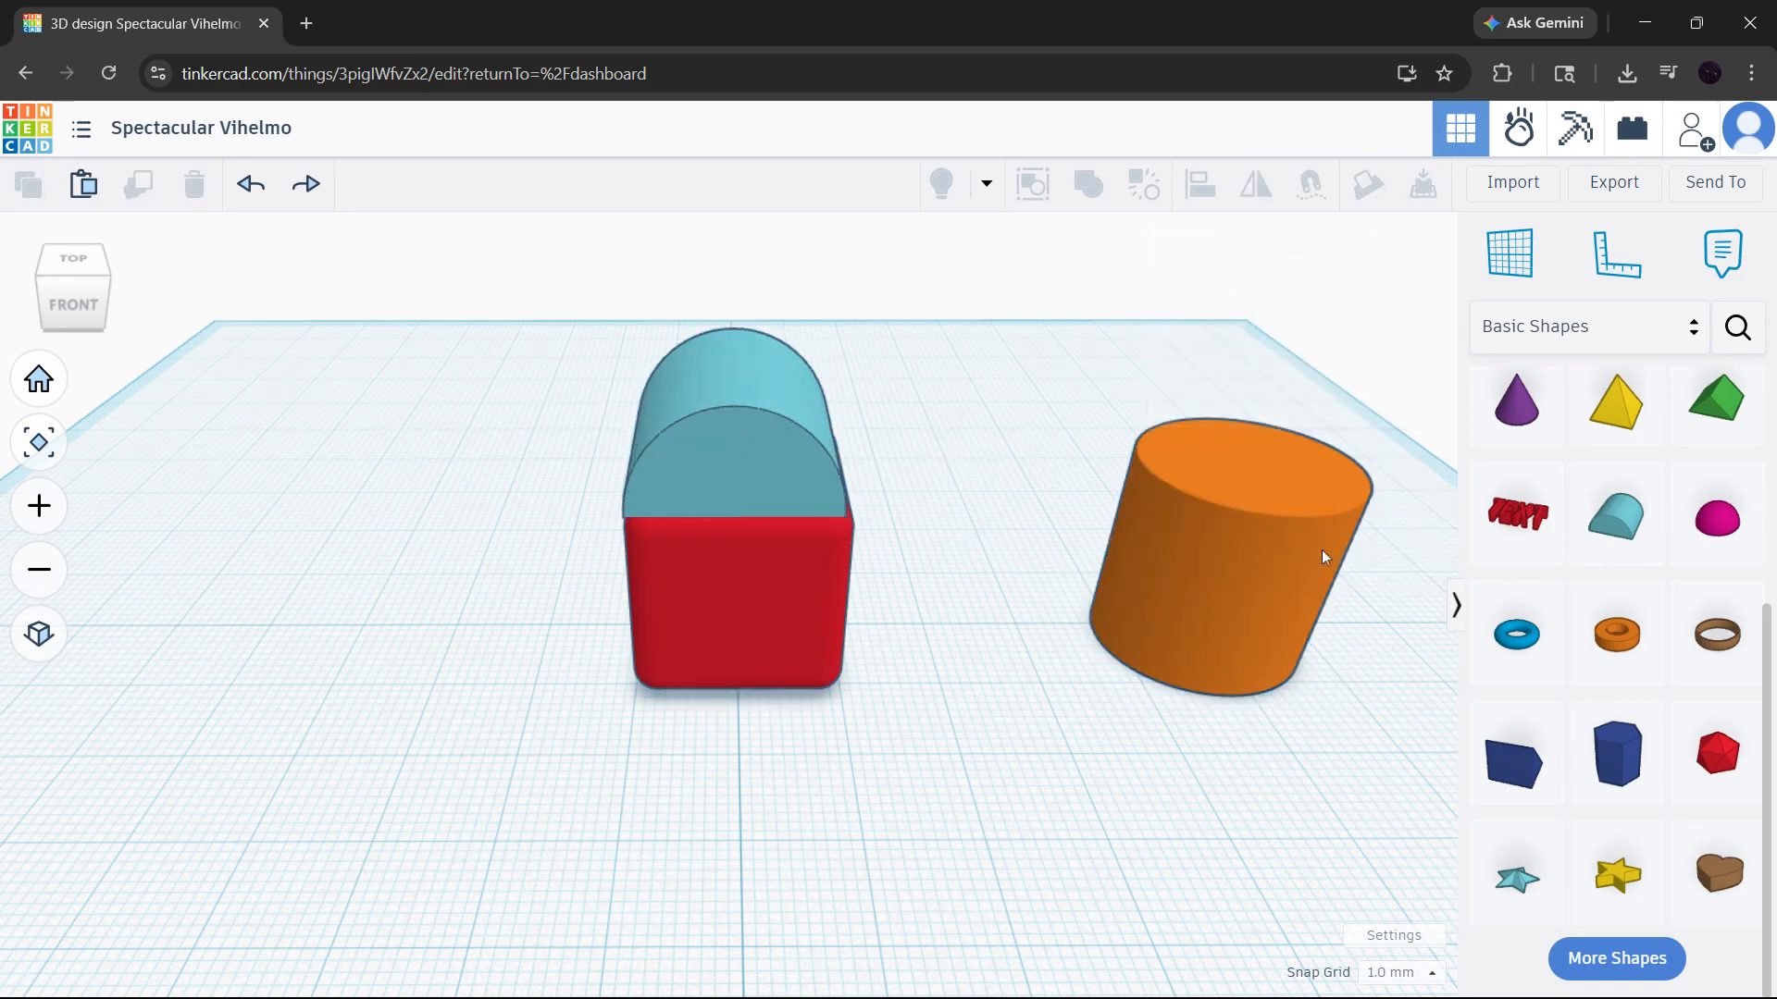
- Place a new red Box from Basic Shapes on the workplane in front of the roofed box
scroll(1058, 567, down, 2)
scroll(1096, 557, down, 2)
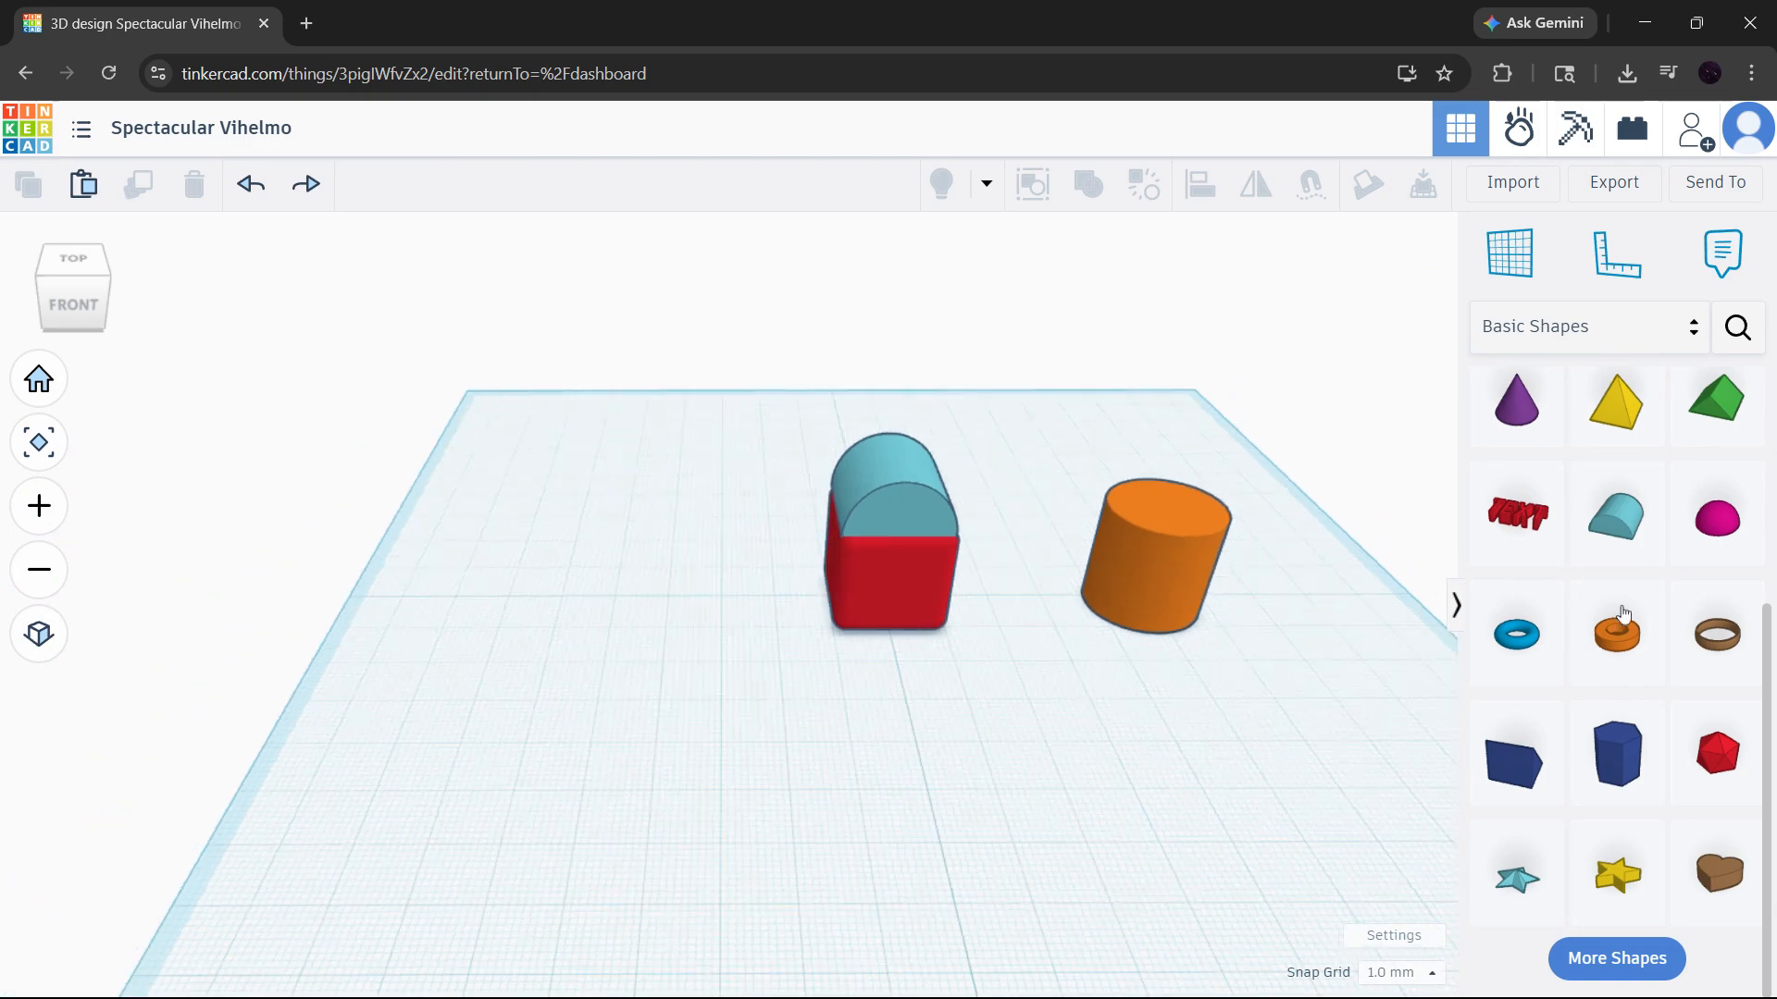
scroll(1623, 613, up, 4)
drag(1515, 534, 988, 745)
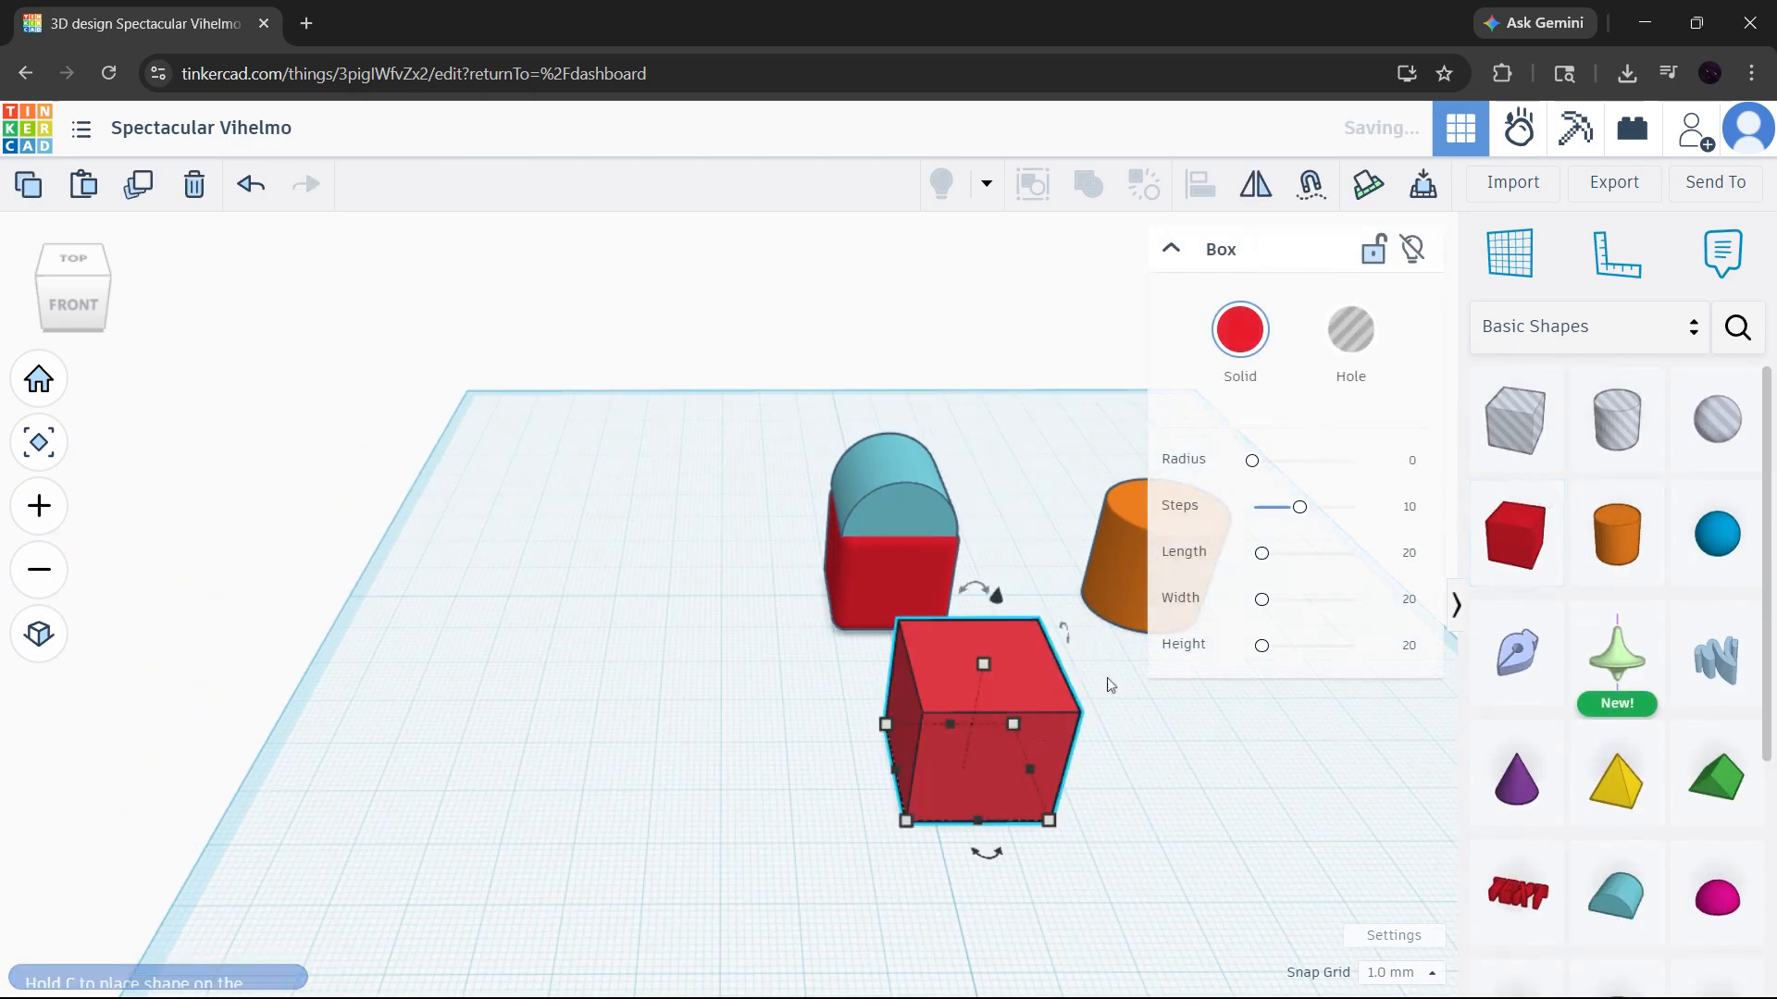
- Move the orange cylinder into the new red box so that the two solids overlap
click(1126, 544)
drag(1122, 546, 926, 726)
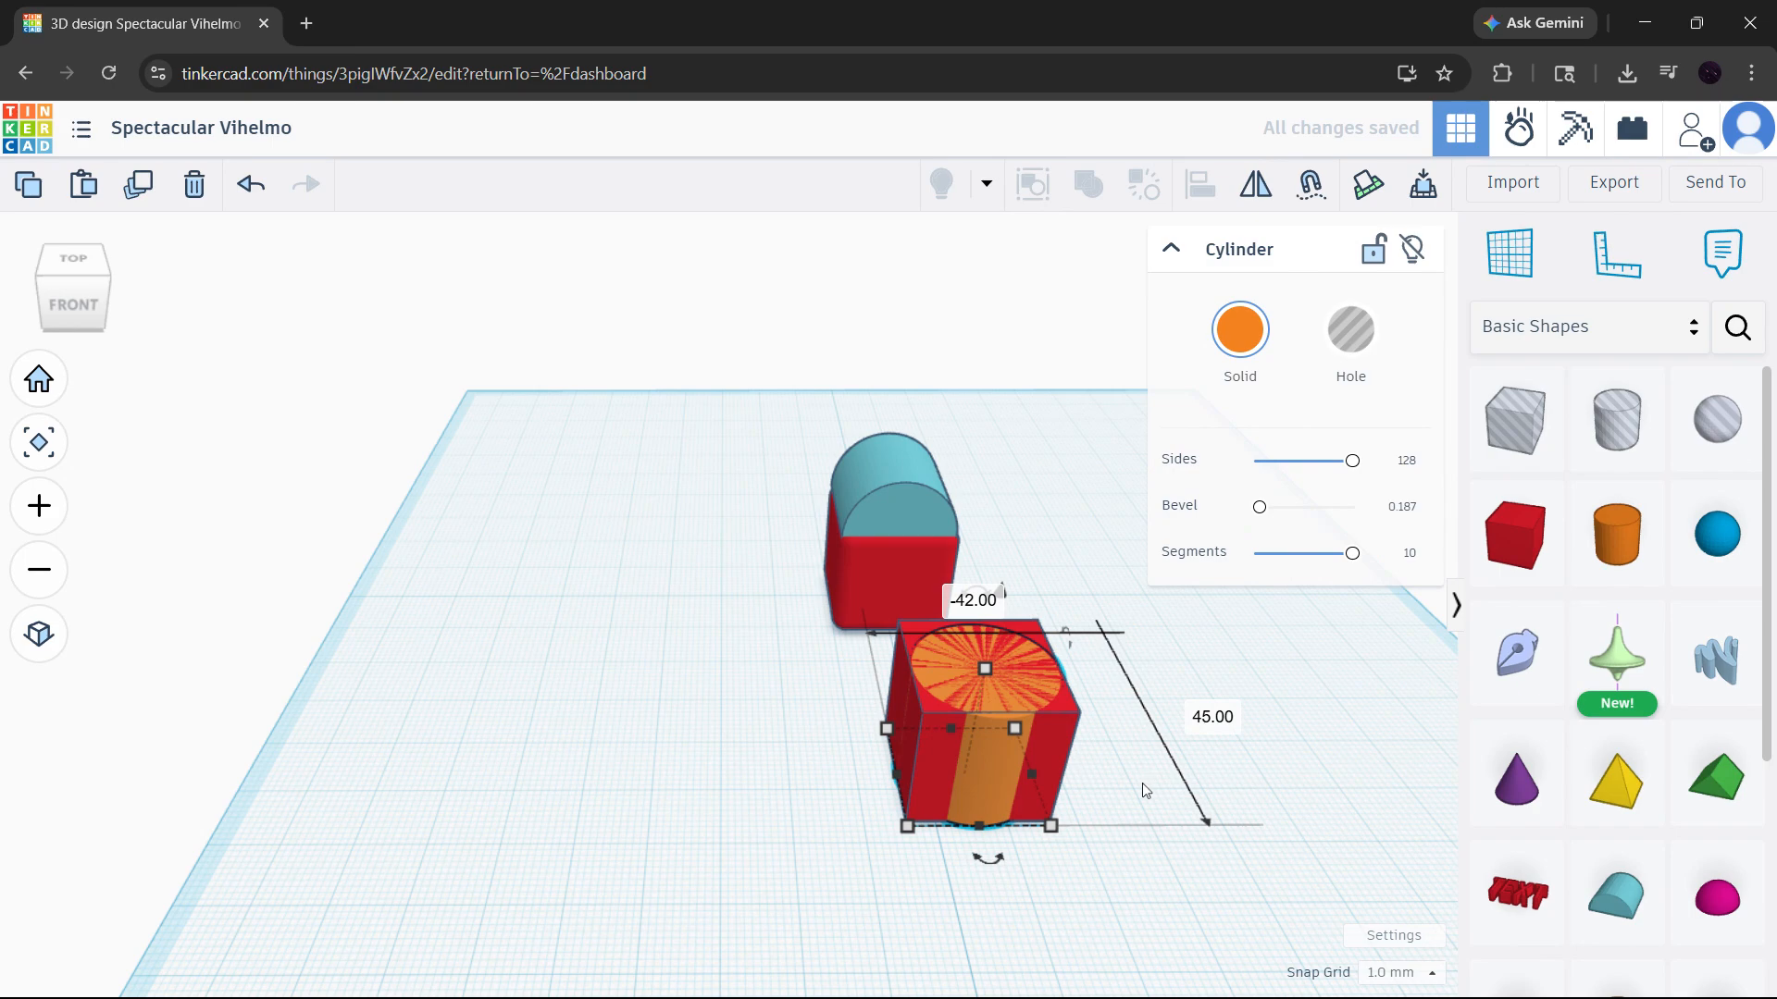
click(1223, 759)
right_drag(1224, 759, 1079, 720)
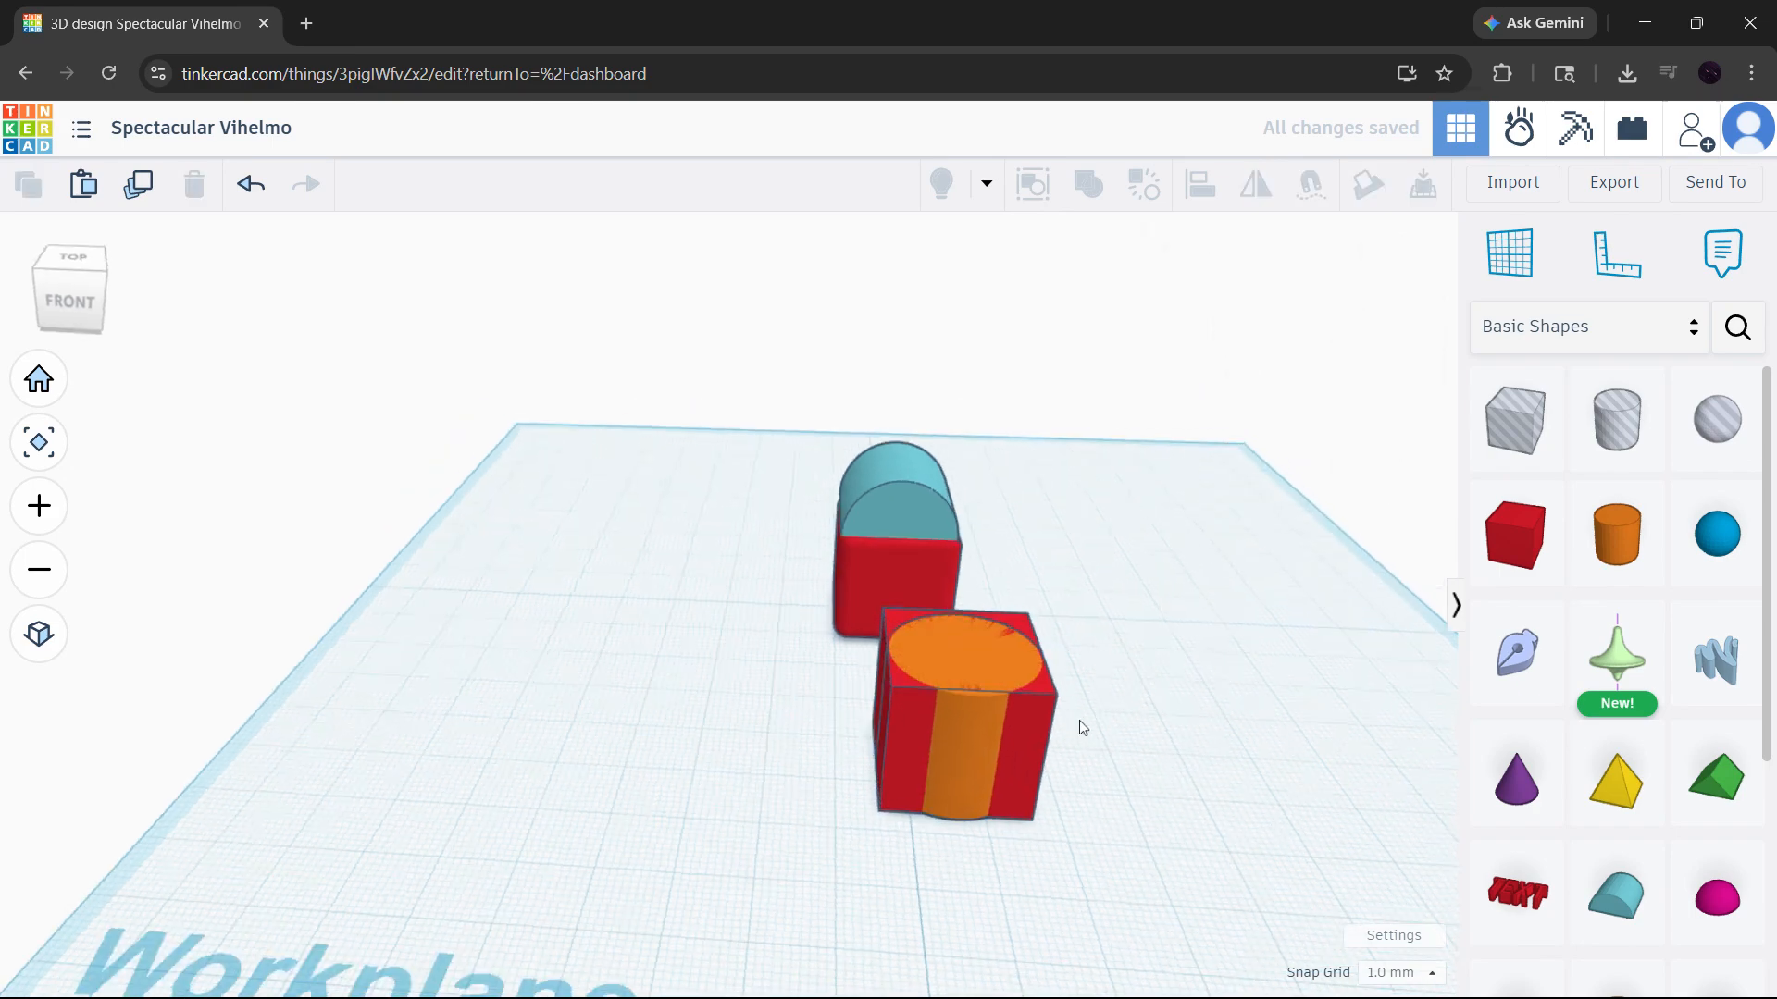